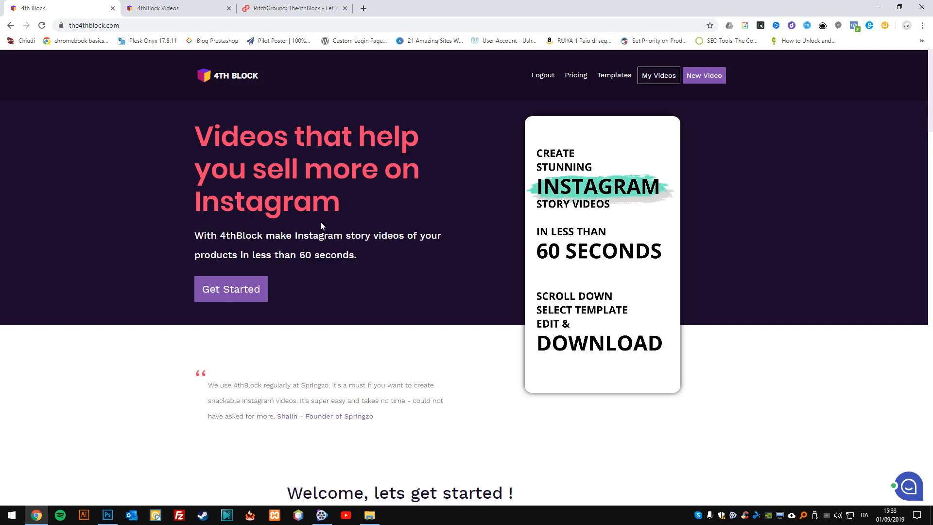
Review The4thBlock's lifetime deal on PitchGround, examining the features of the 1, 2 and 3 Coupon plans, including premium template access.
left_click(291, 7)
scroll(487, 287, "up", 2)
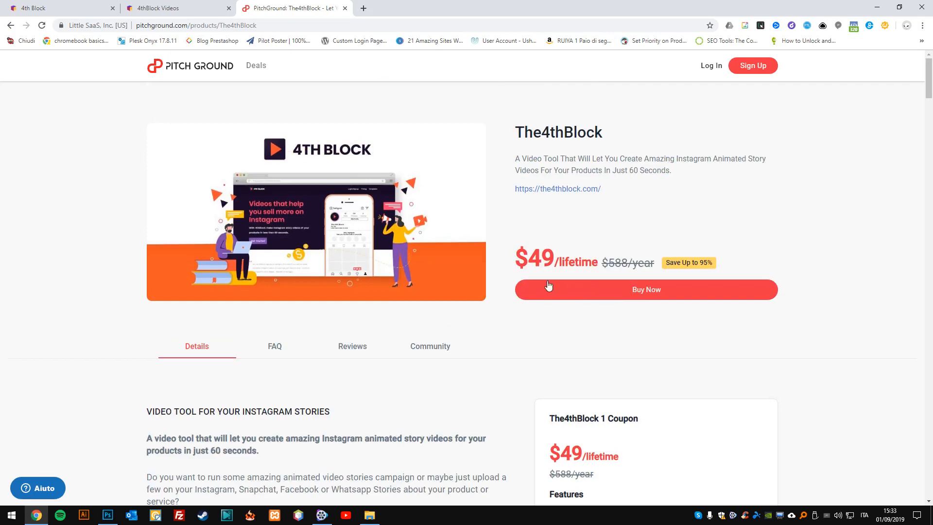
scroll(522, 257, "down", 4)
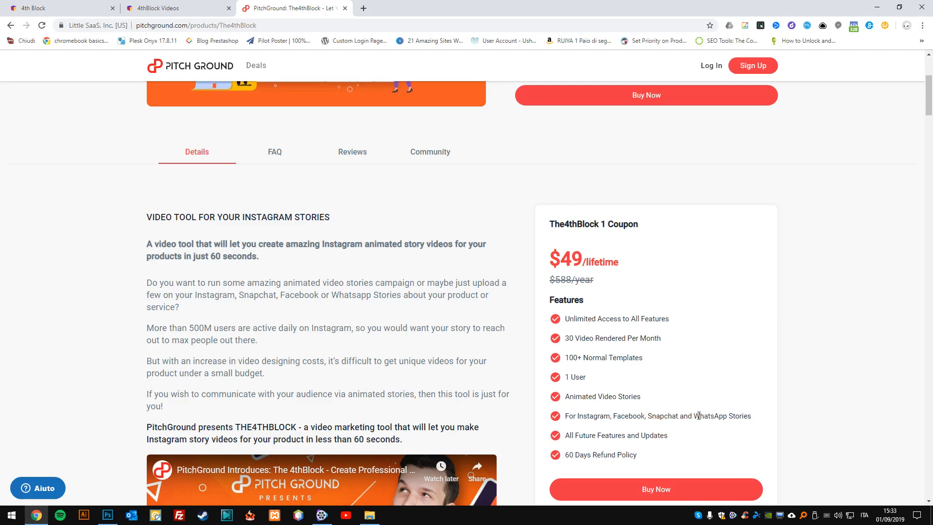
scroll(698, 396, "down", 5)
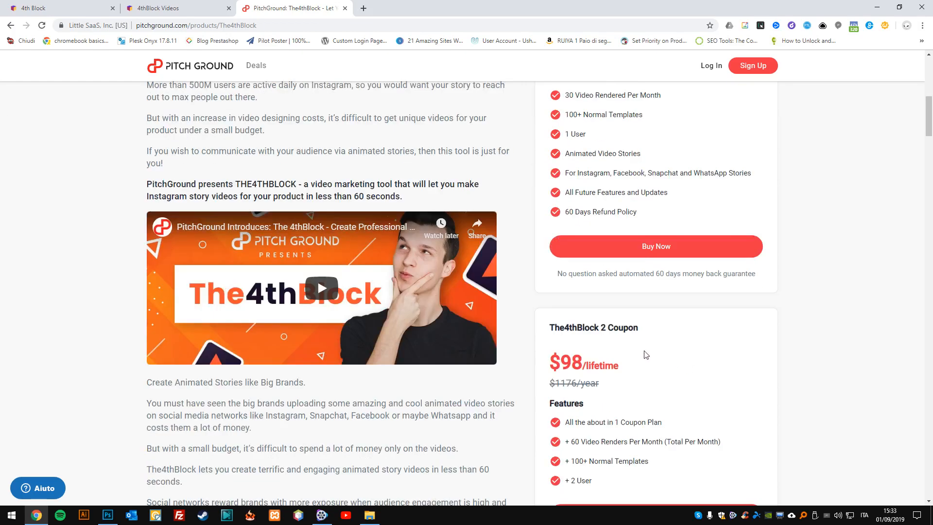
scroll(622, 347, "down", 1)
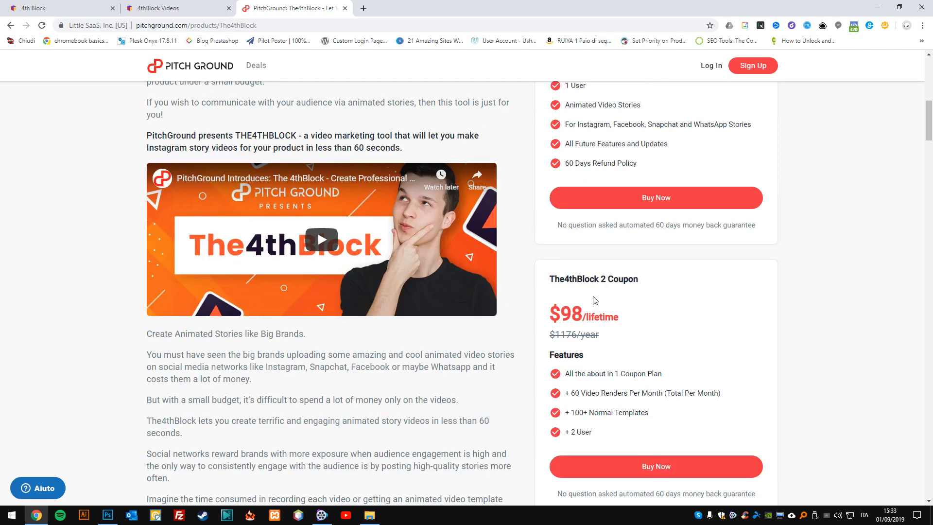
scroll(595, 300, "down", 6)
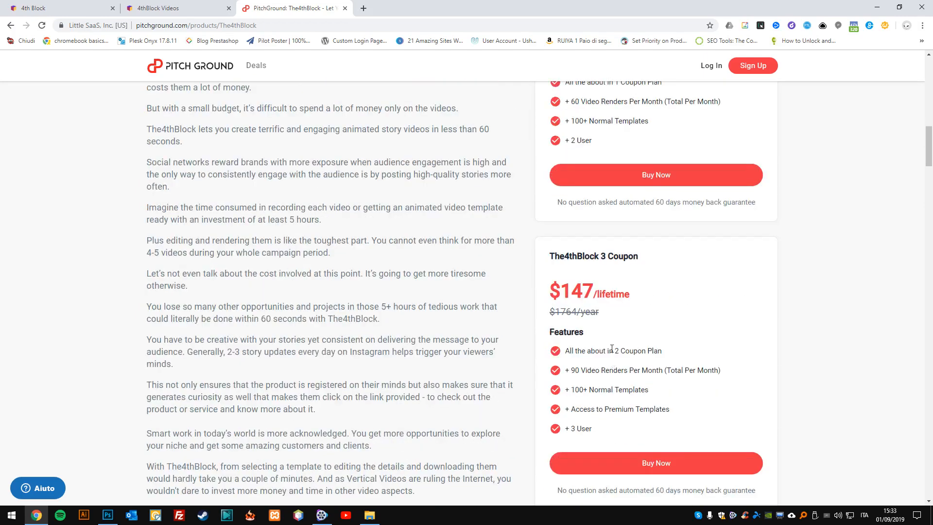
scroll(612, 349, "down", 1)
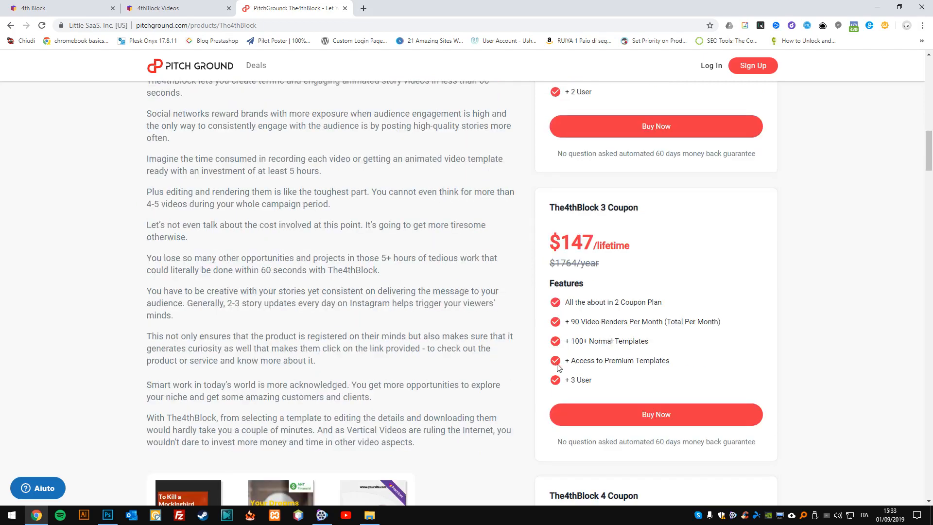
left_click_drag(563, 363, 679, 361)
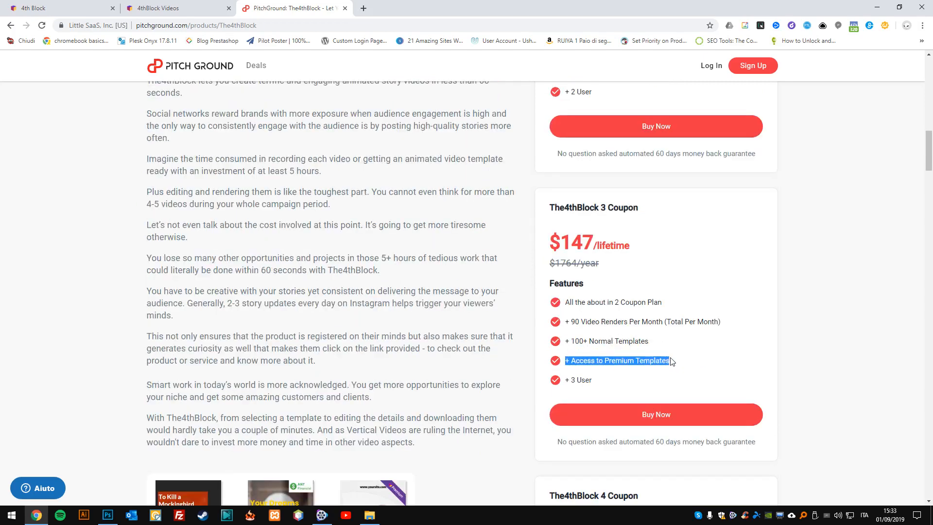
Examine the 4 Coupon and 5 Coupon plans, comparing their monthly video renders, templates, users and white label reseller terms.
scroll(668, 357, "down", 6)
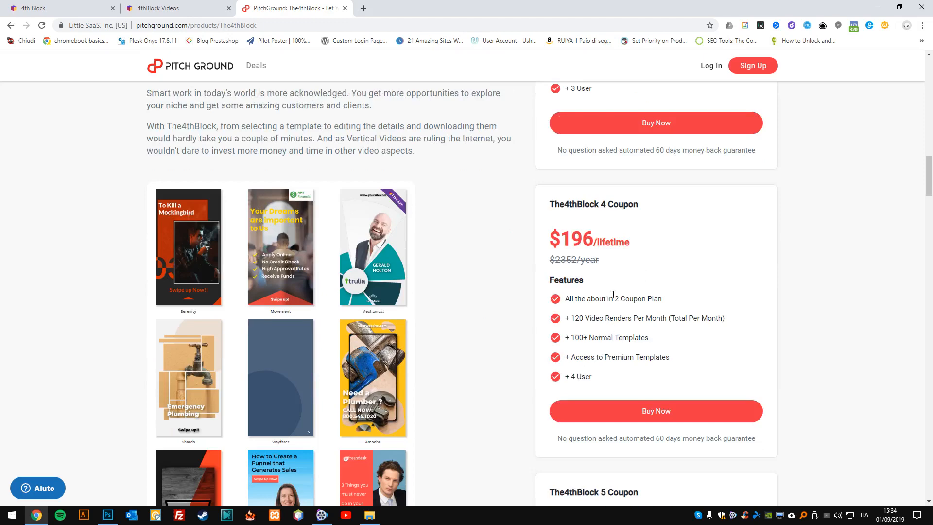
scroll(613, 294, "down", 3)
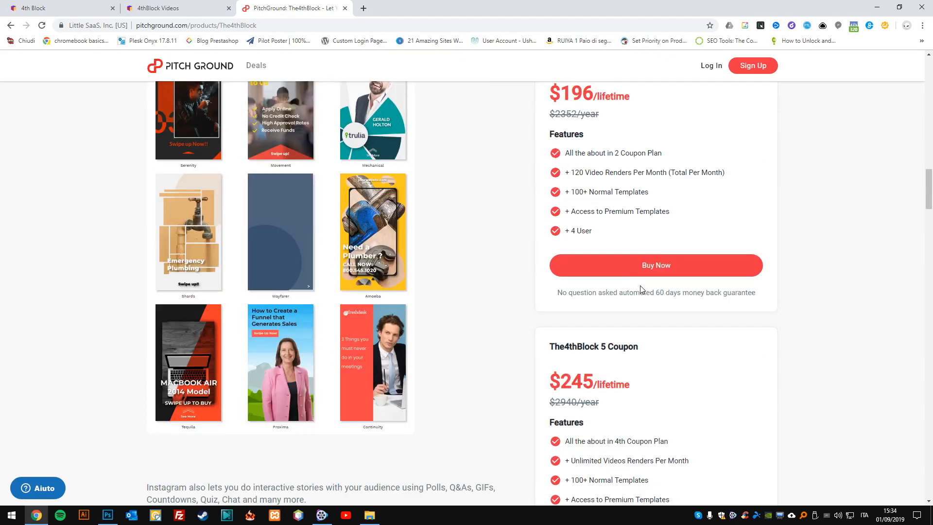
scroll(640, 290, "down", 5)
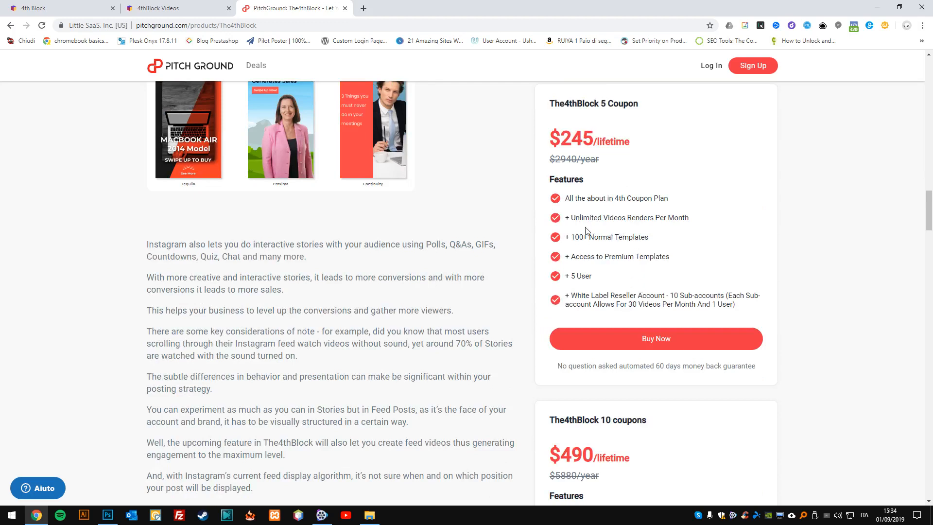
left_click_drag(571, 217, 614, 221)
left_click(928, 211)
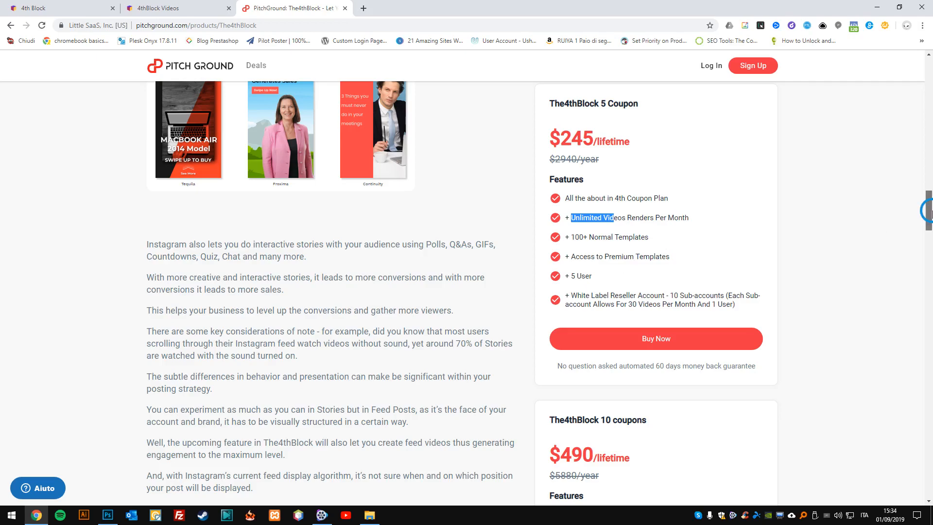
left_click_drag(928, 213, 916, 199)
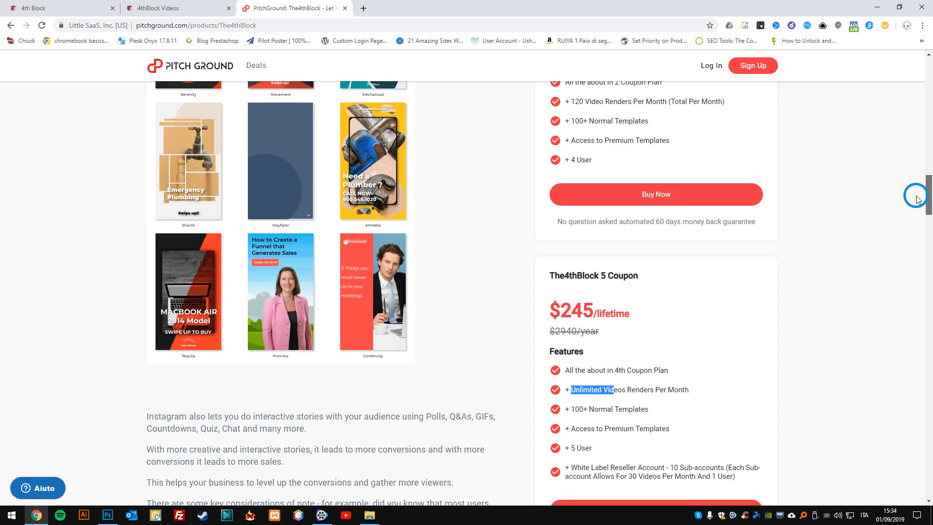
mouse_move(917, 199)
left_mouse_down()
mouse_move(927, 139)
mouse_move(910, 206)
left_mouse_up()
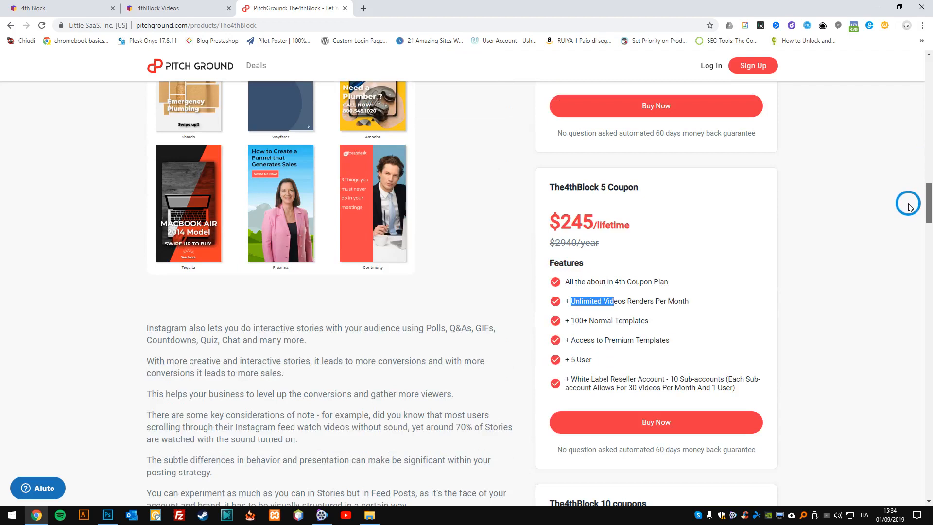
left_click_drag(910, 207, 909, 203)
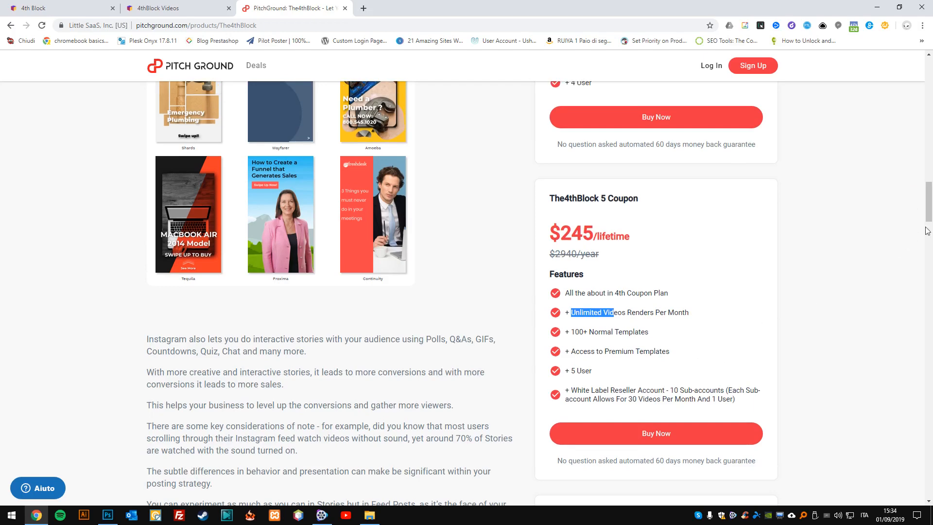
left_click_drag(929, 212, 784, 77)
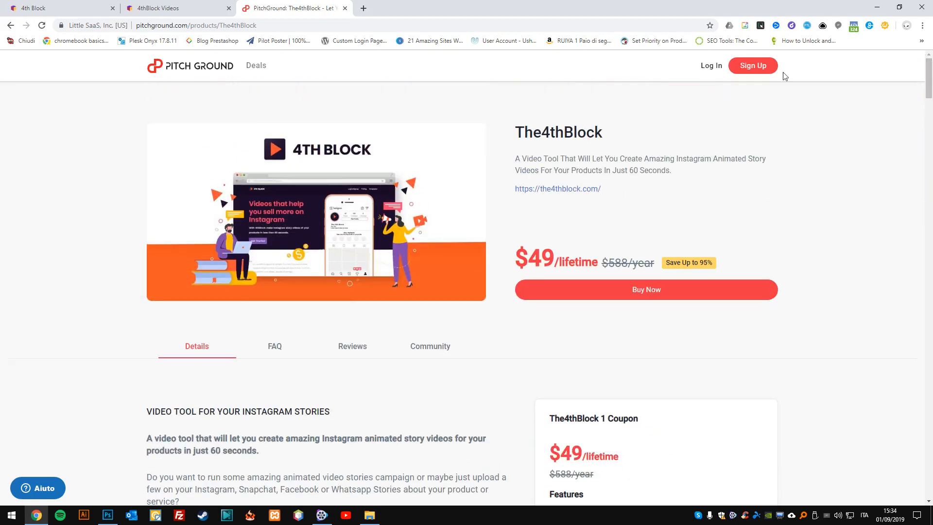
Create a first video in the 4thBlock account from the Tequila template.
left_click(163, 5)
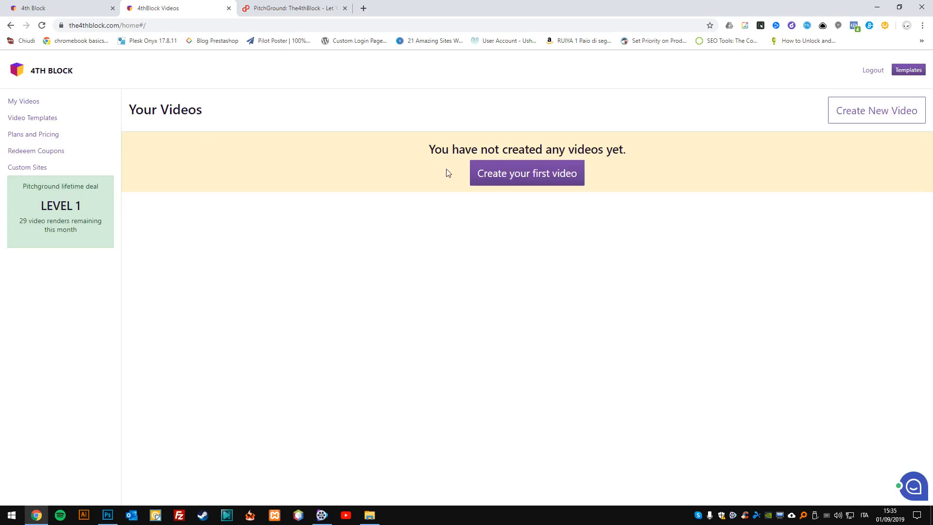
left_click(491, 178)
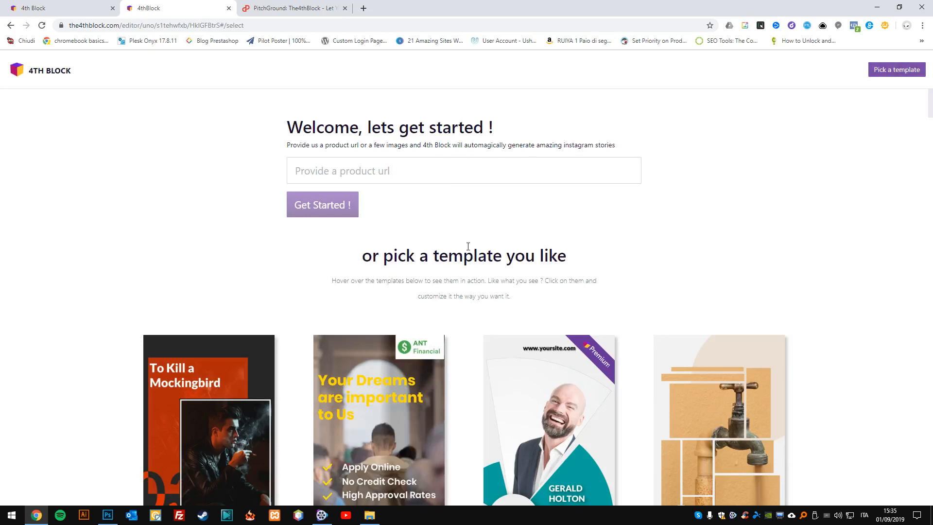
scroll(437, 291, "down", 2)
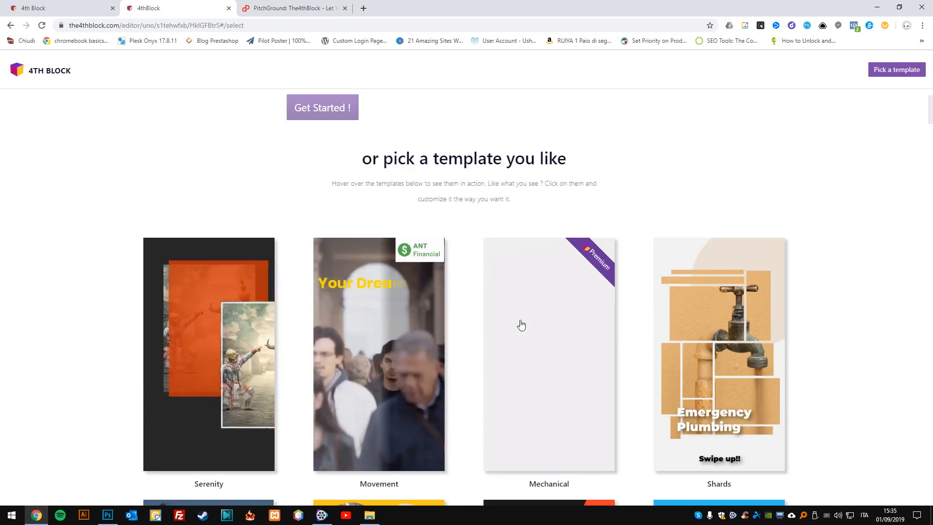
mouse_move(683, 315)
scroll(677, 320, "down", 5)
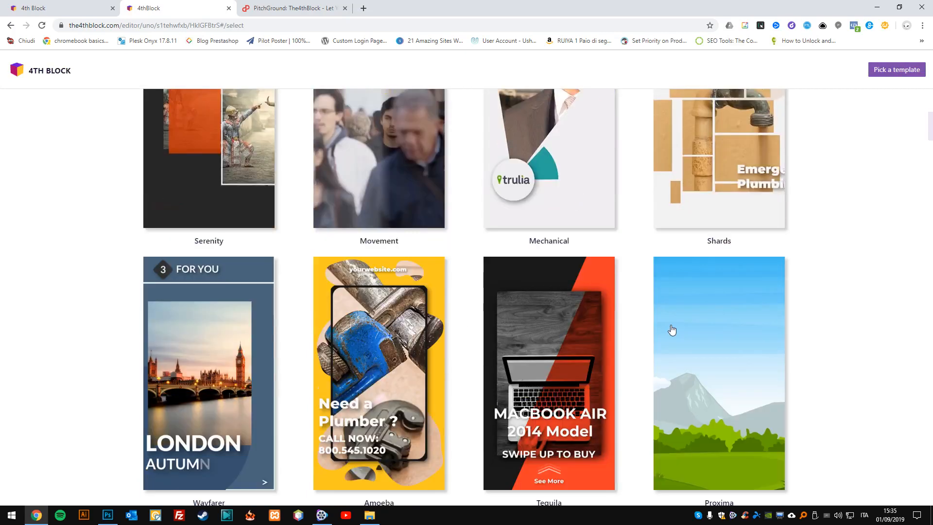
scroll(527, 352, "down", 2)
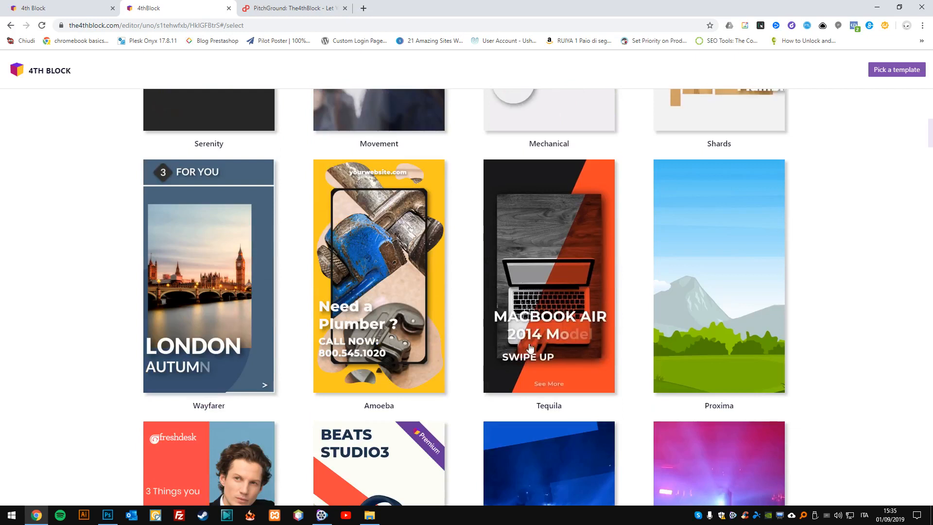
left_click(552, 272)
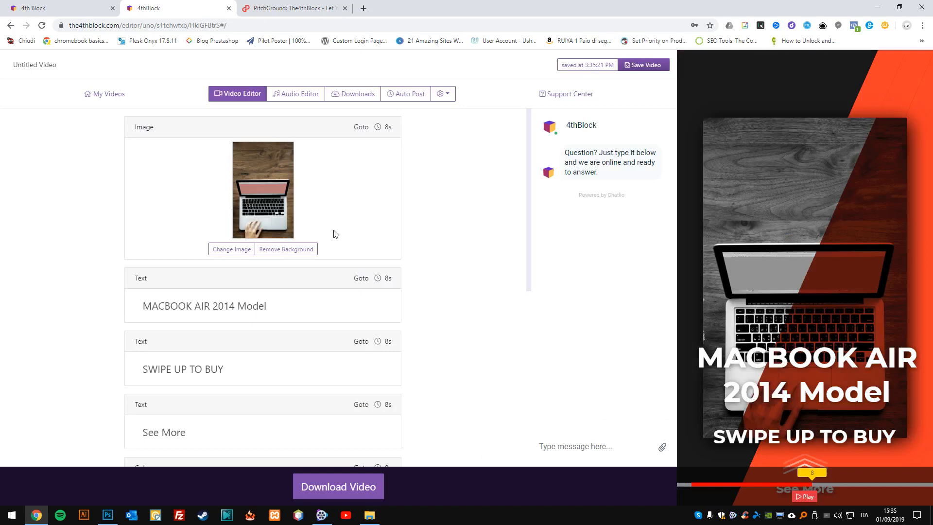
Start replacing the template's laptop image and bring up the available upload sources.
scroll(333, 234, "down", 5)
scroll(323, 261, "up", 5)
left_click(247, 249)
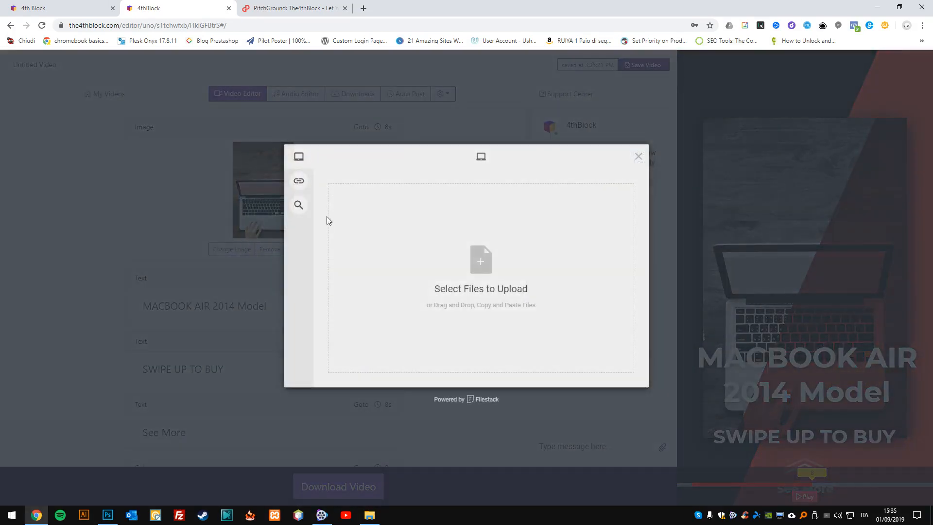
mouse_move(298, 181)
Search Google for "under armour" in a new browser tab and open the Under Armour official store.
left_click(364, 7)
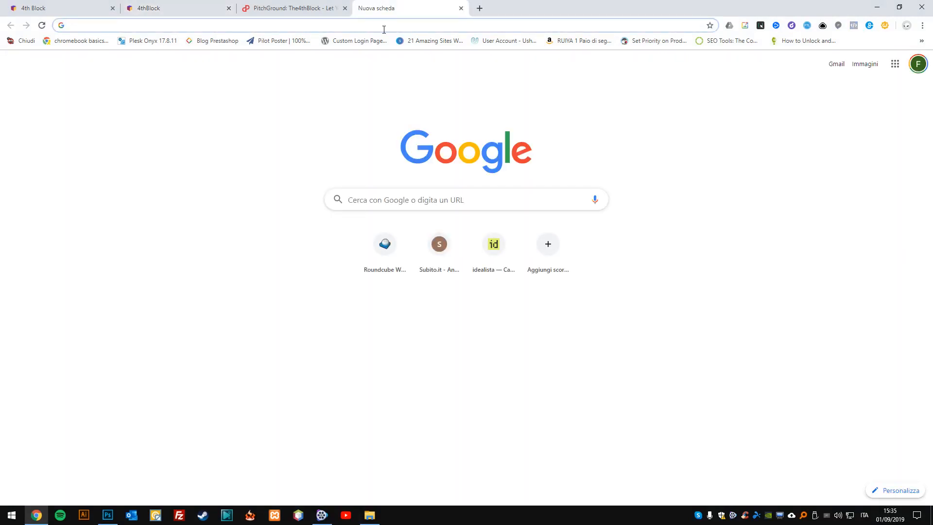
type("under ar")
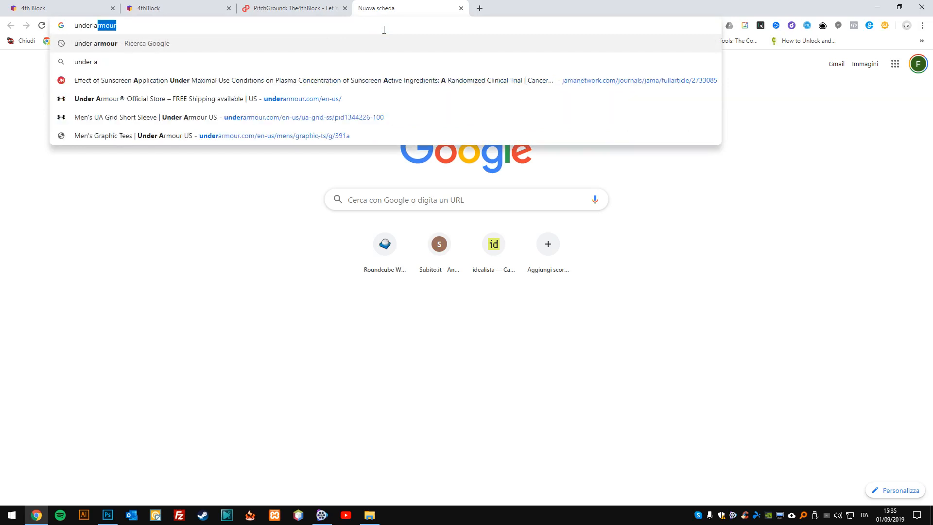
key("Return")
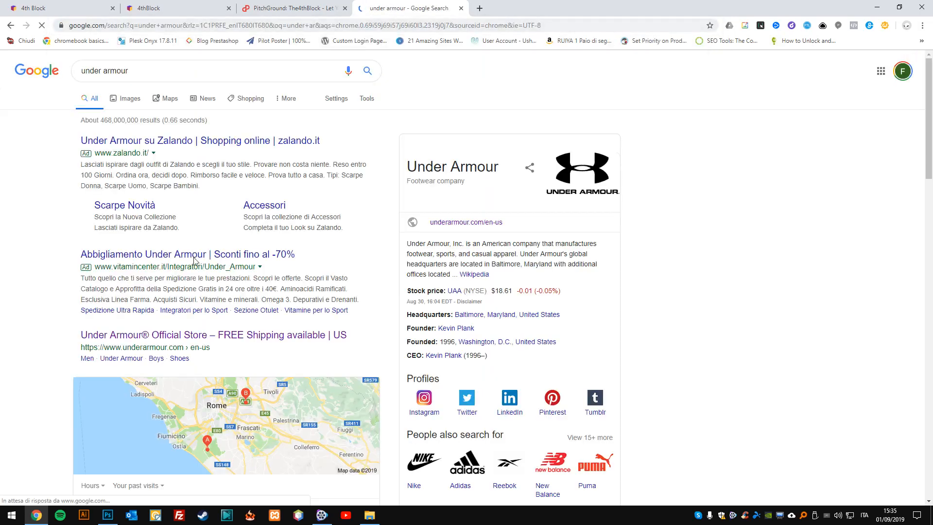
scroll(208, 263, "down", 2)
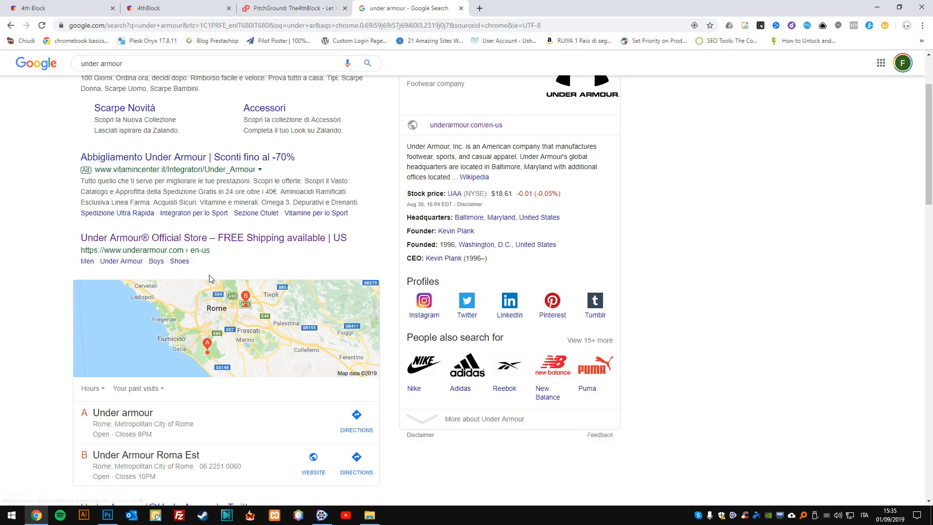
left_click(280, 238)
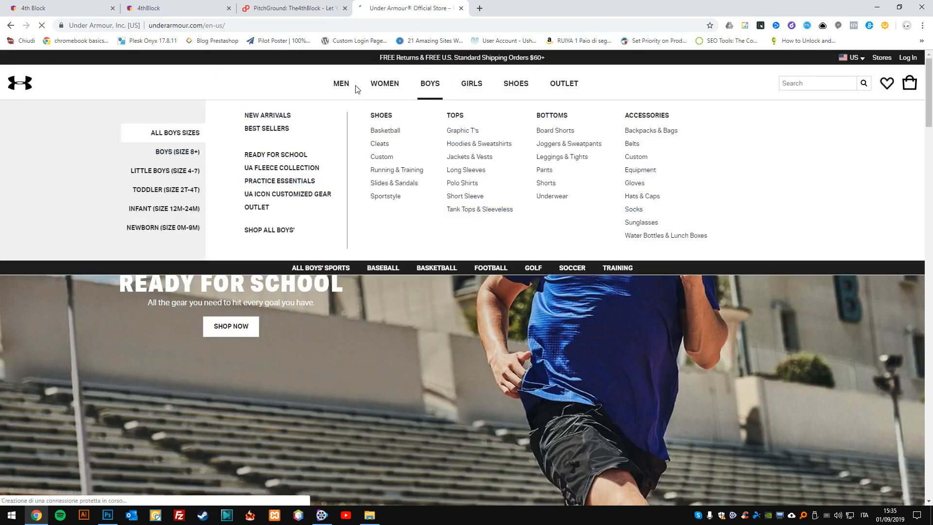
Browse the men's polo shirts from the UA Playoff Polo 2.0 promotion and open the UA Performance Pique Collegiate product page.
left_click(341, 84)
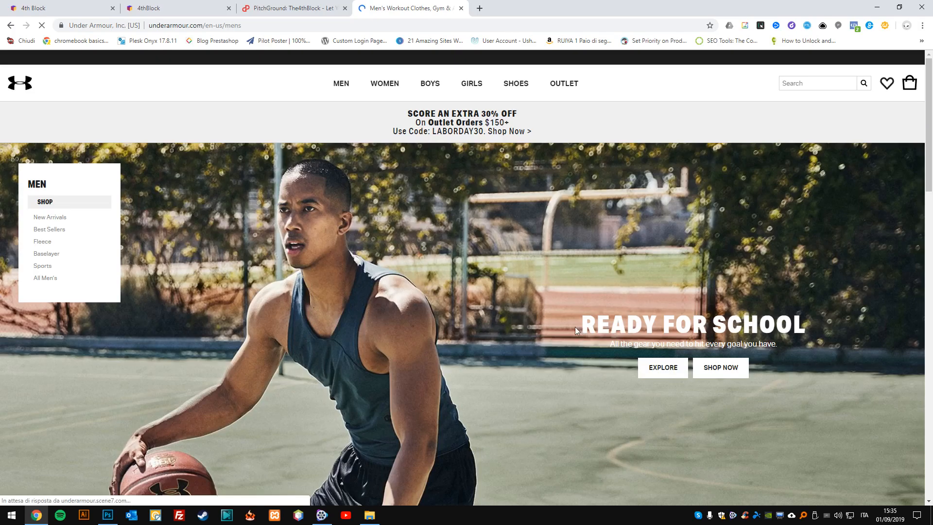
scroll(570, 329, "down", 15)
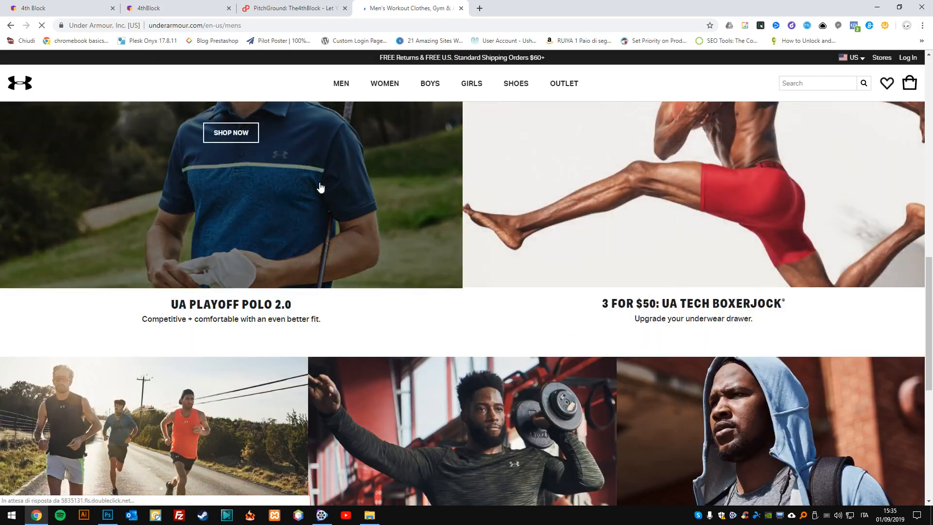
left_click(319, 188)
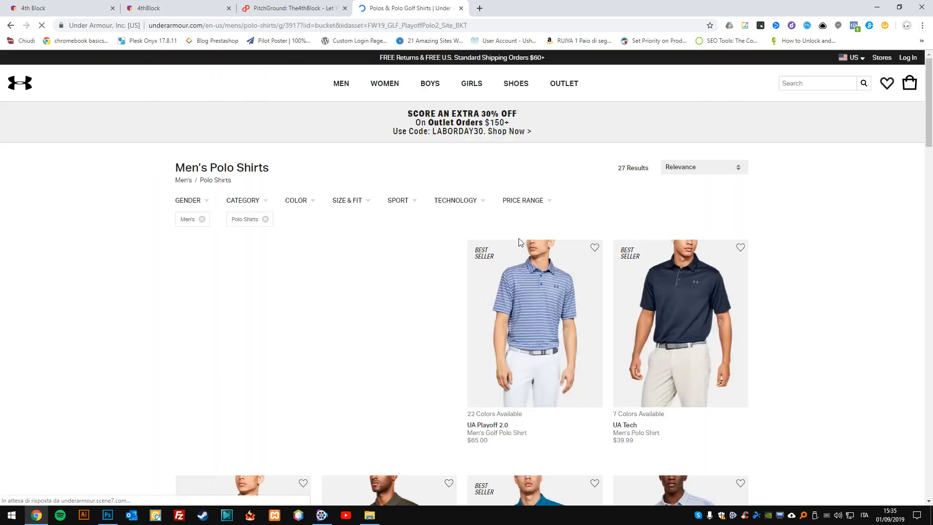
scroll(519, 243, "down", 9)
scroll(478, 270, "down", 12)
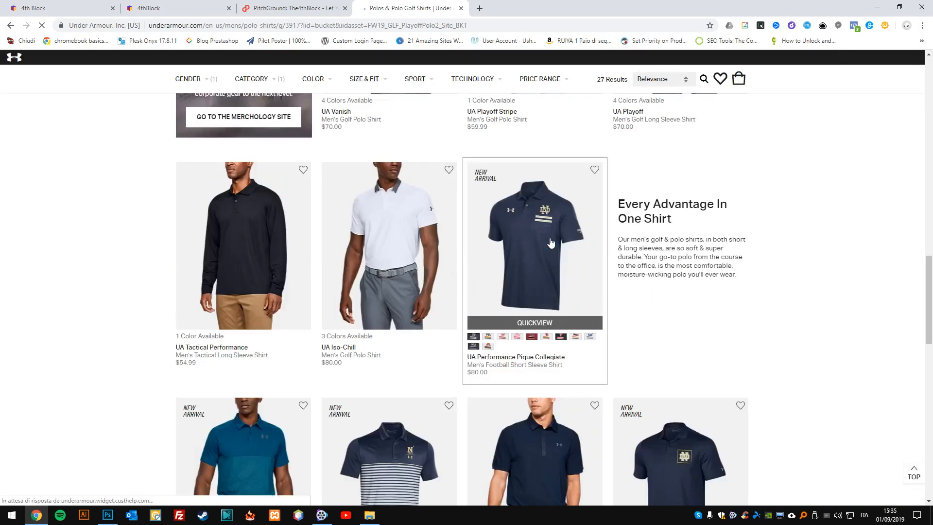
left_click(550, 243)
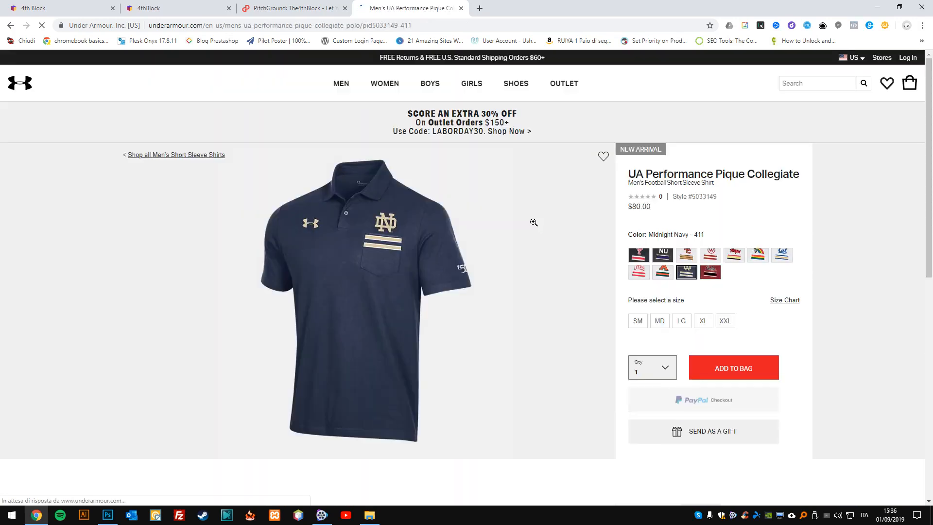
Enlarge the navy polo product photo and copy its image address.
left_click(387, 253)
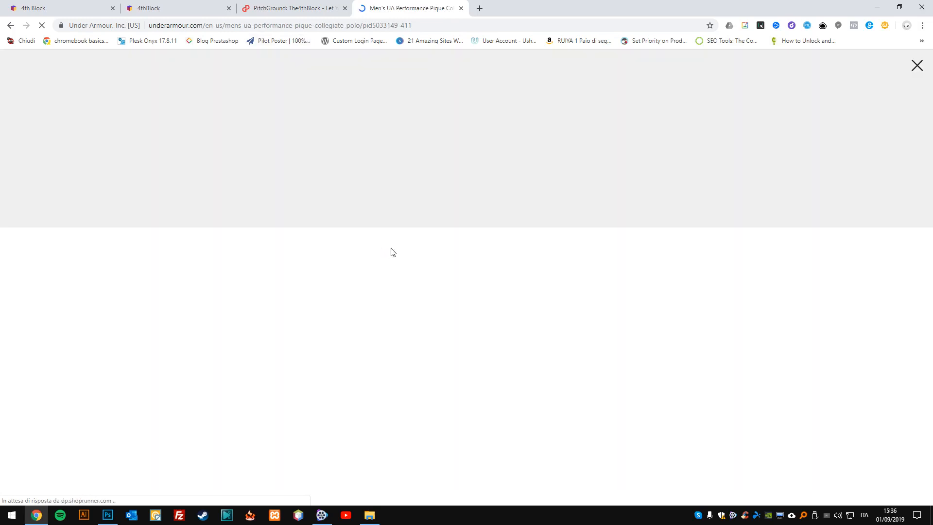
right_click(432, 240)
left_click(460, 260)
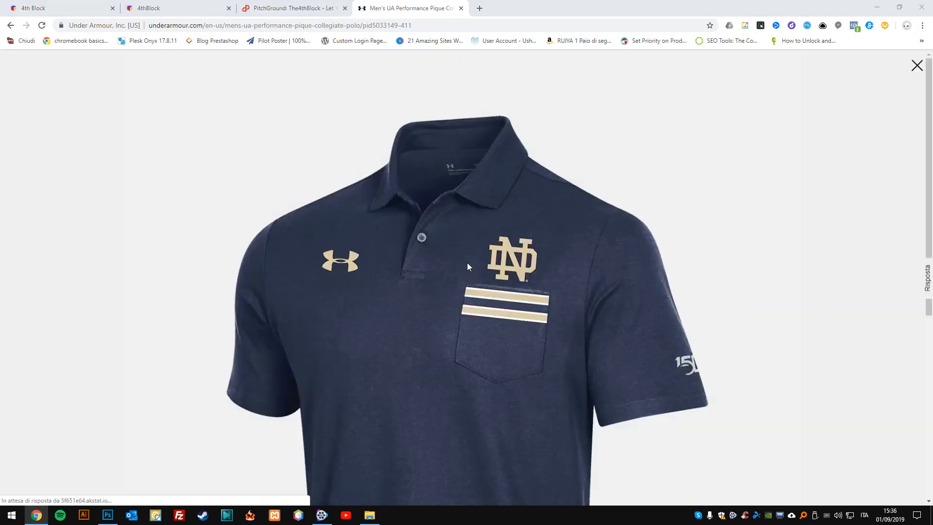
left_click(433, 246)
left_click(326, 25)
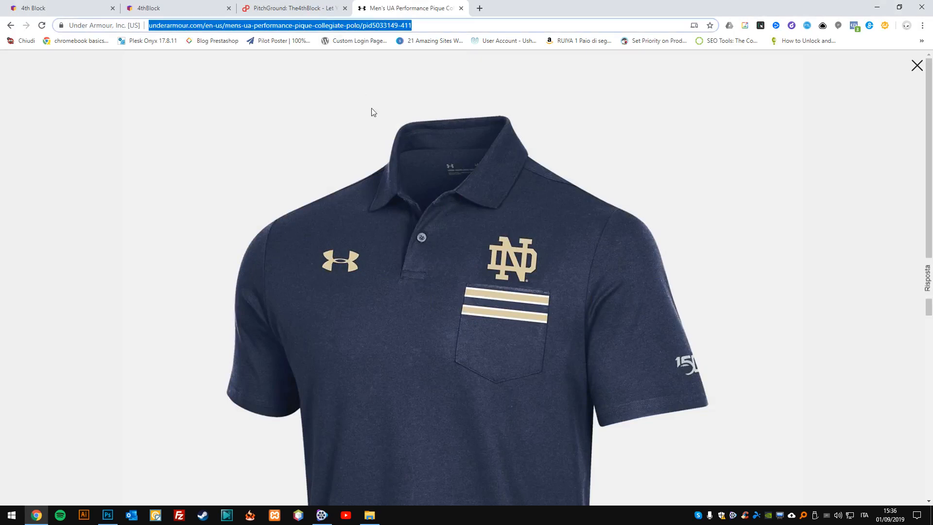
right_click(432, 237)
left_click(485, 277)
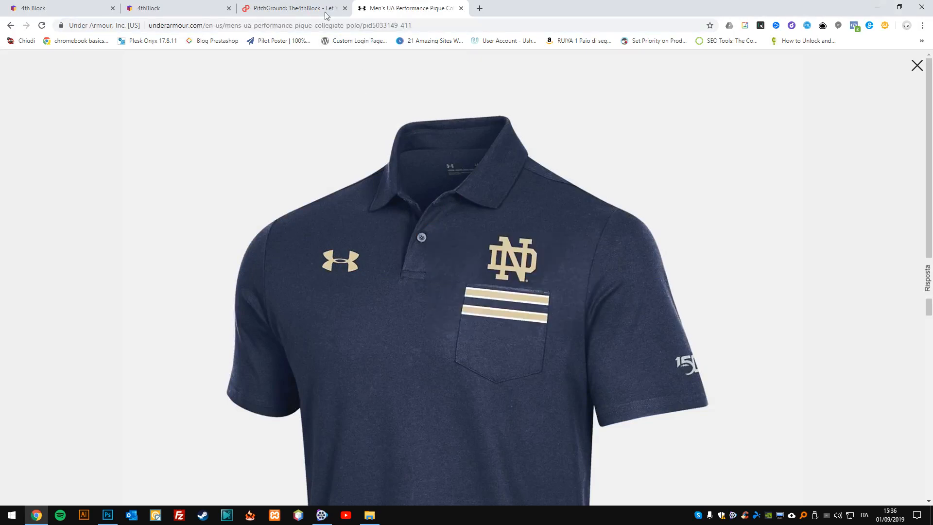
Return to the 4thBlock video editor and import the polo image into the template from the copied link.
left_click(292, 7)
left_click(165, 7)
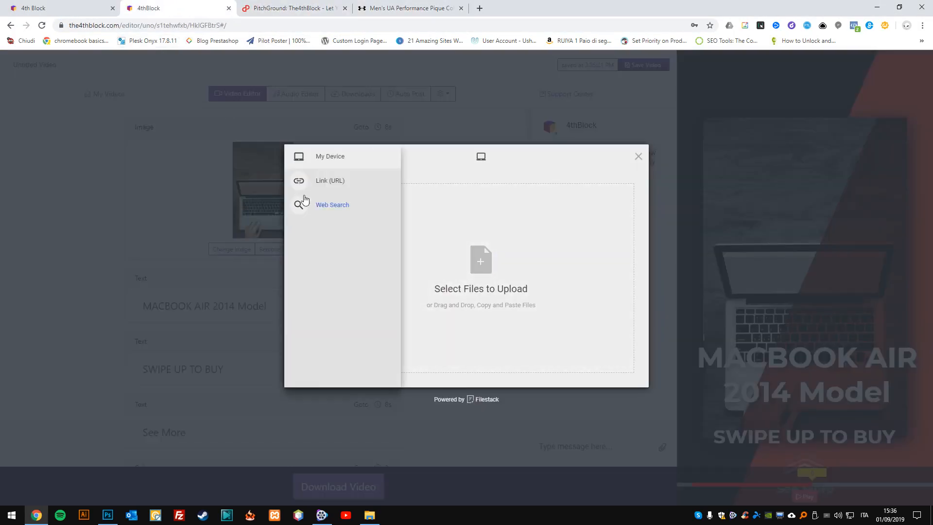
left_click(299, 180)
left_click(500, 285)
key("ctrl+v")
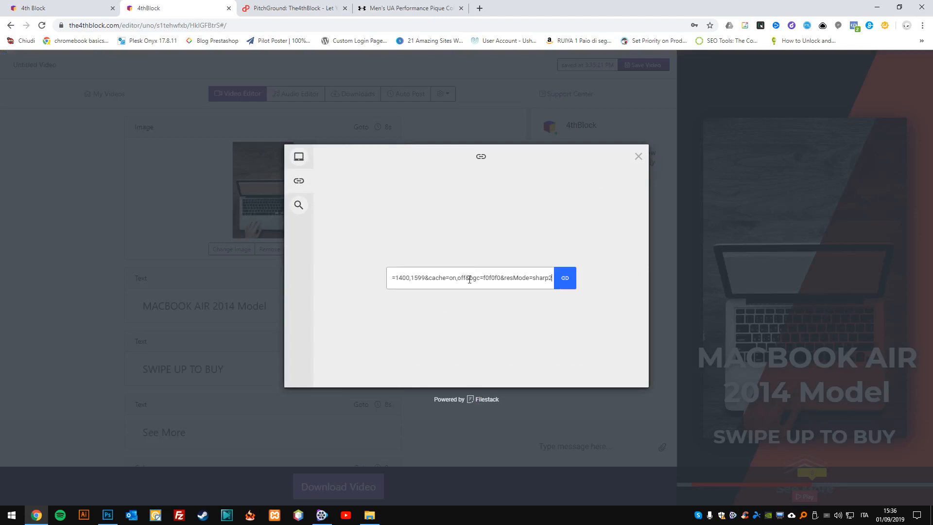
left_click(563, 280)
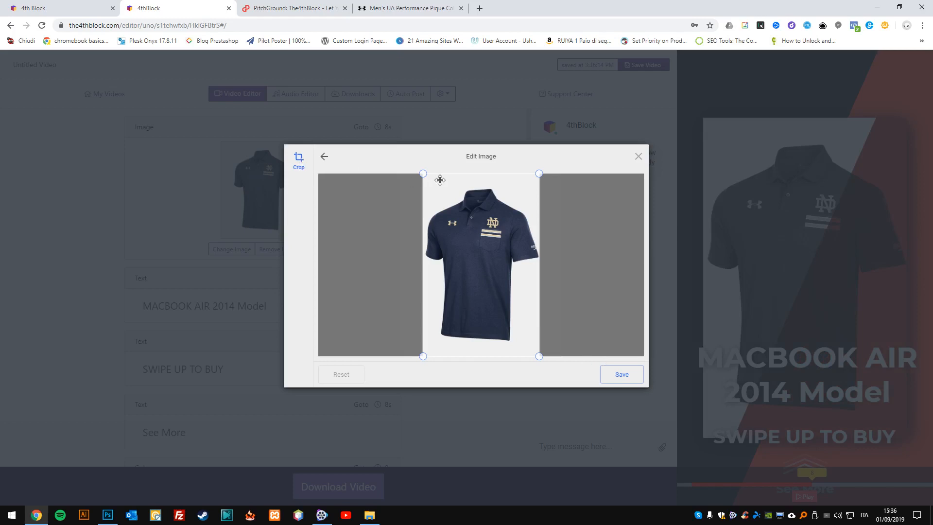
Try cropping the polo image around the shirt and save the crop.
left_click_drag(422, 173, 417, 179)
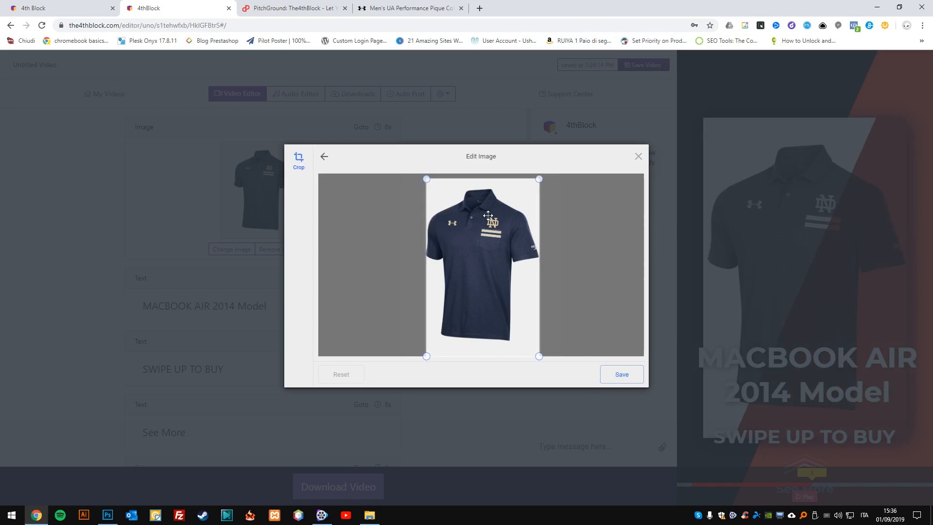
mouse_move(508, 228)
left_mouse_down()
mouse_move(498, 232)
mouse_move(508, 235)
left_mouse_up()
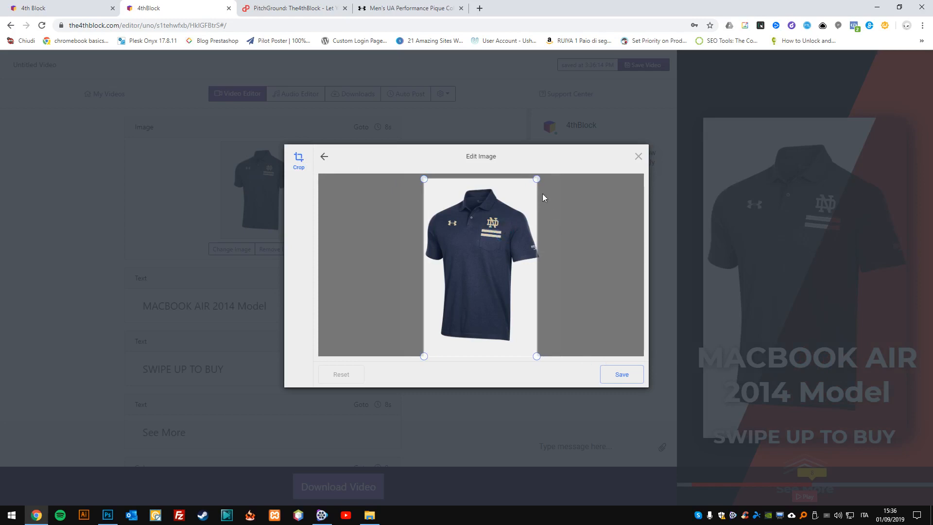
left_click_drag(536, 179, 541, 173)
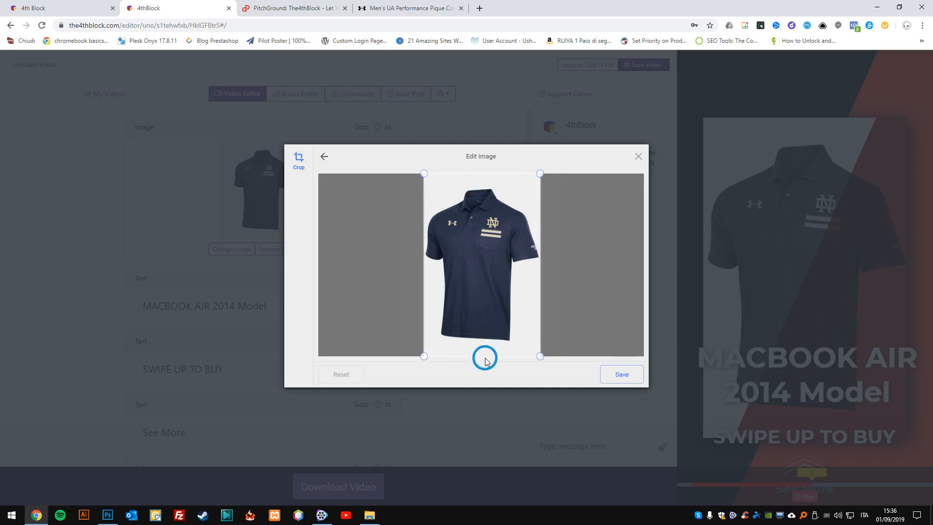
left_click(610, 377)
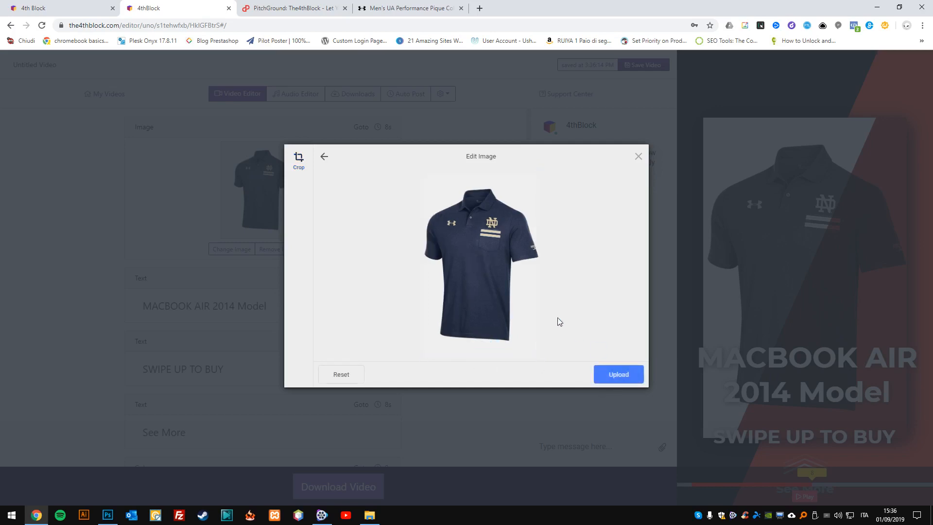
left_click(299, 168)
left_click(622, 380)
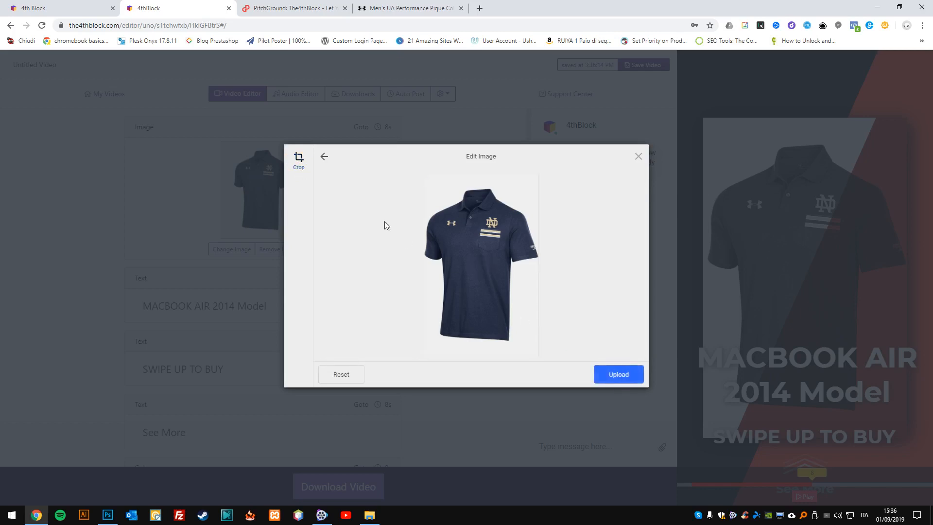
Discard the cropped version, load the polo image from the copied link again, and upload it uncropped.
left_click(324, 156)
left_click(473, 279)
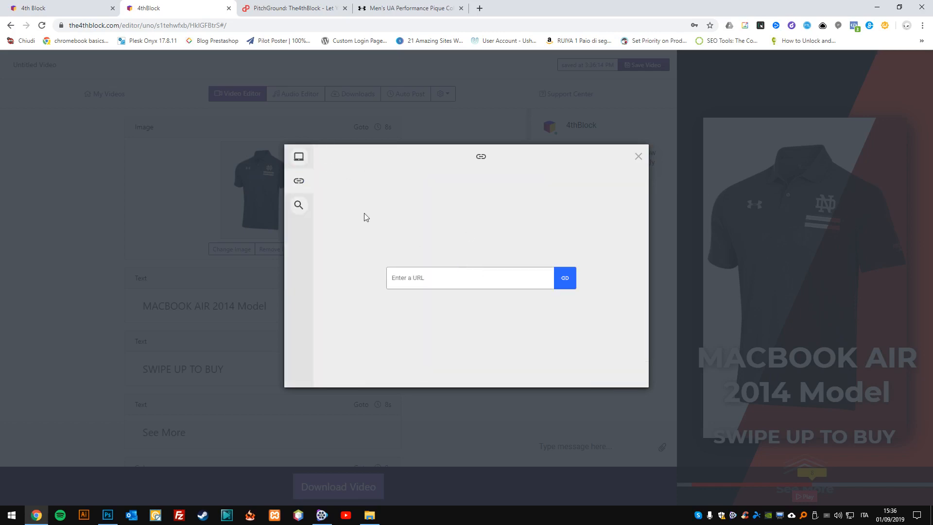
key("ctrl+v")
left_click(559, 277)
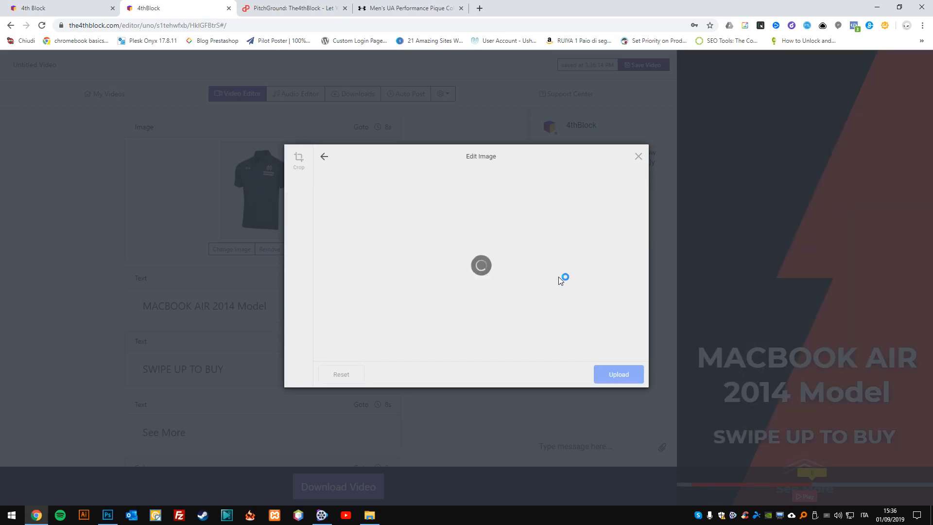
left_click(613, 372)
left_click(616, 375)
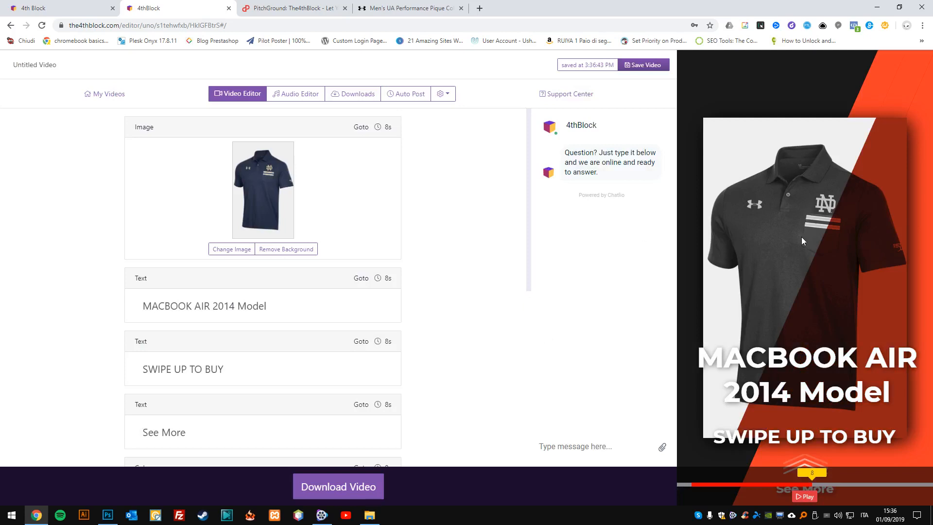
Replace the "MACBOOK AIR 2014 Model" headline with "Under Armour Polo".
left_click(278, 300)
type("Under armour")
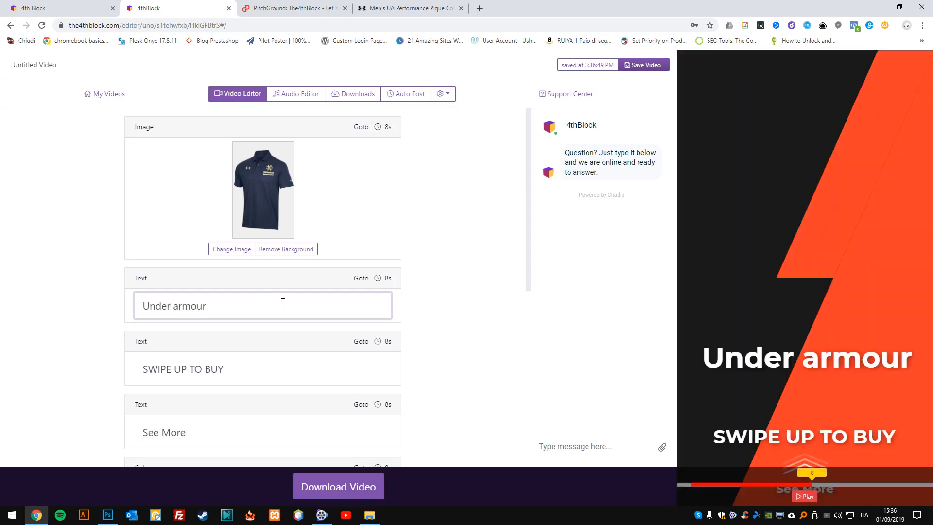
key("Delete")
type("A")
key("End")
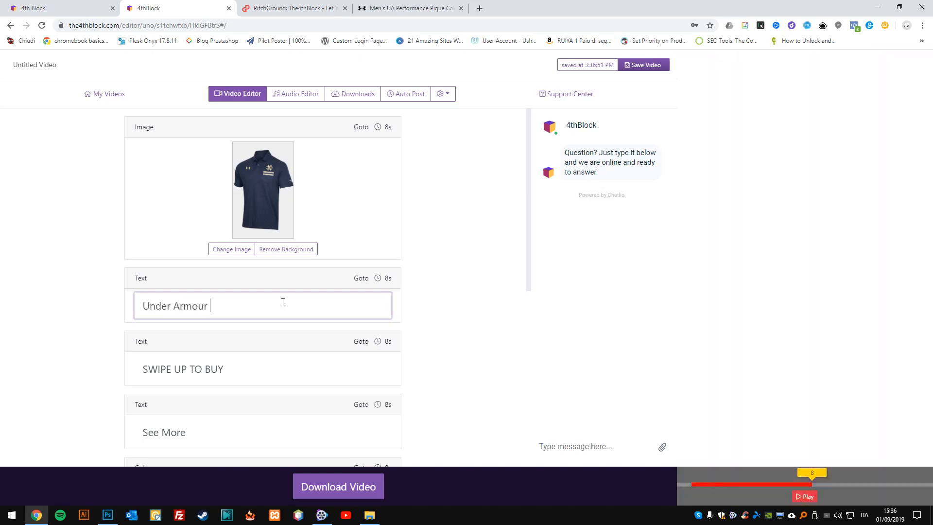
type("Polo")
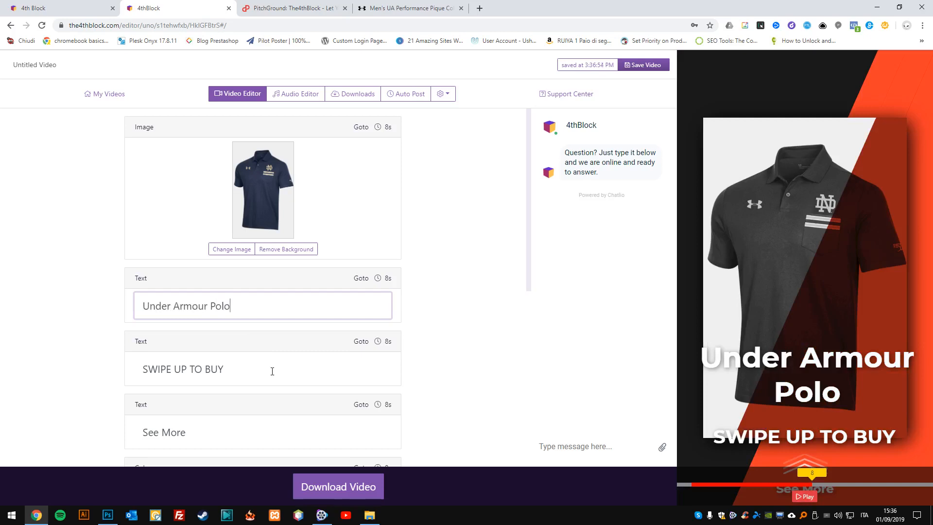
Set the template's accent color to orange #ff9900.
left_click(228, 367)
scroll(227, 382, "down", 1)
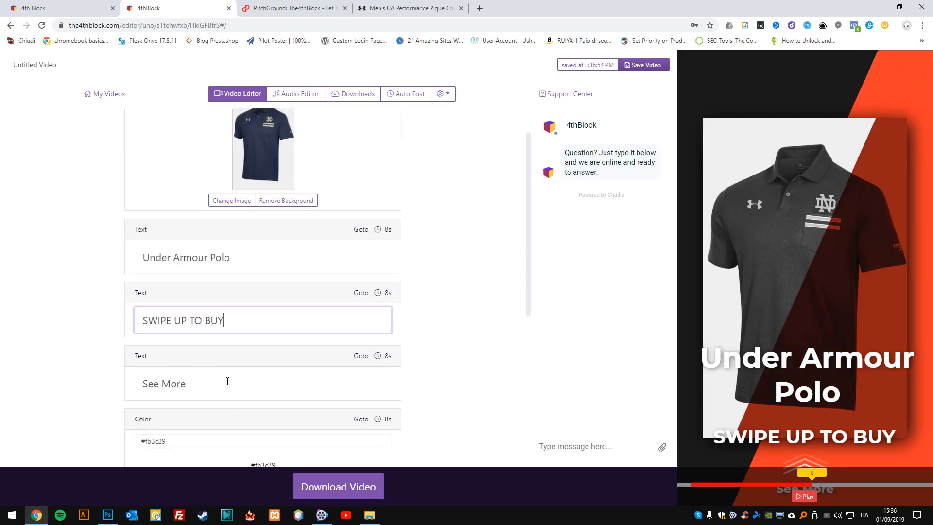
scroll(227, 381, "down", 2)
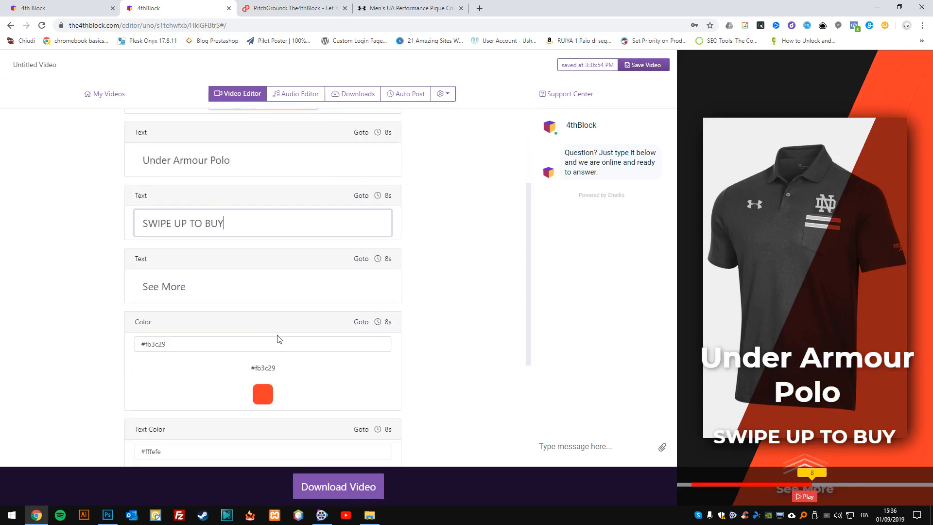
left_click(264, 391)
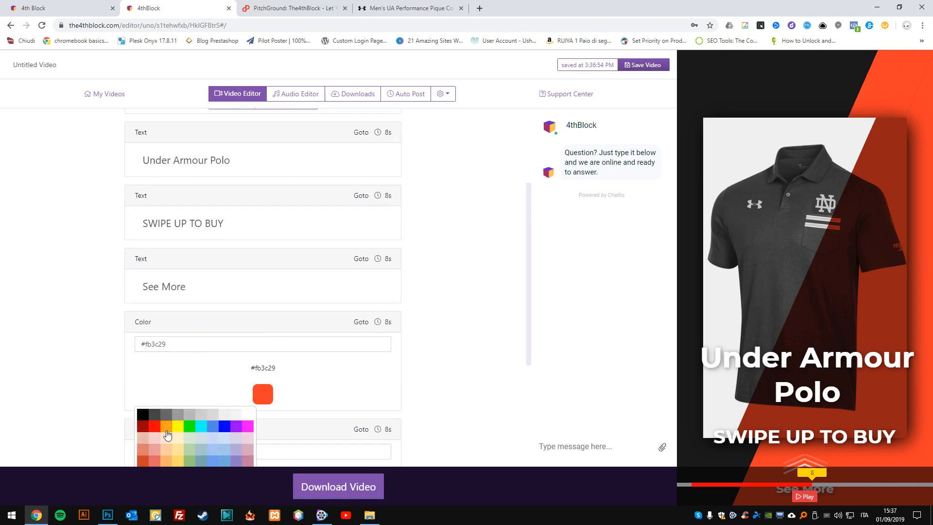
left_click(166, 434)
scroll(363, 322, "down", 1)
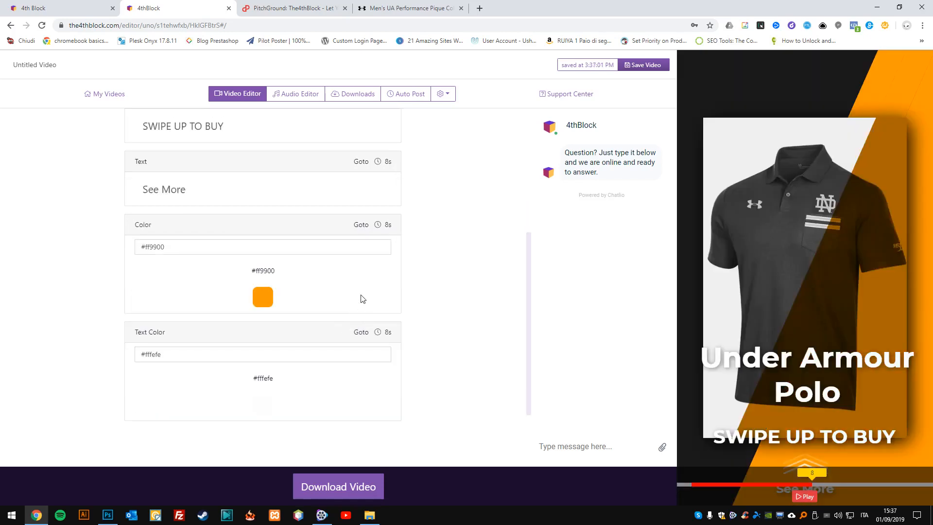
Close the Under Armour product page and return to the video editor.
left_click(386, 9)
left_click(461, 8)
left_click(214, 10)
Try pale blue #d0e0e3 as the template's accent color and settle on light orange #f6b26b.
left_click(267, 299)
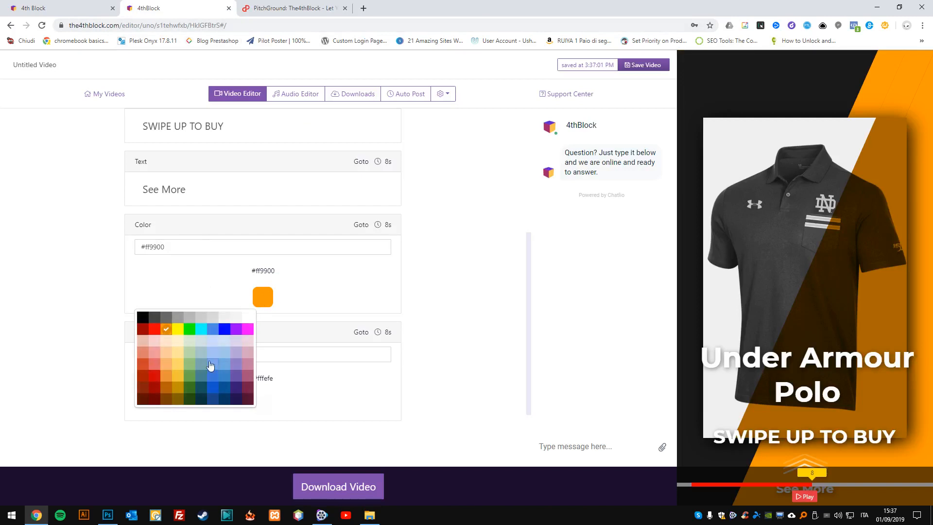
left_click(201, 344)
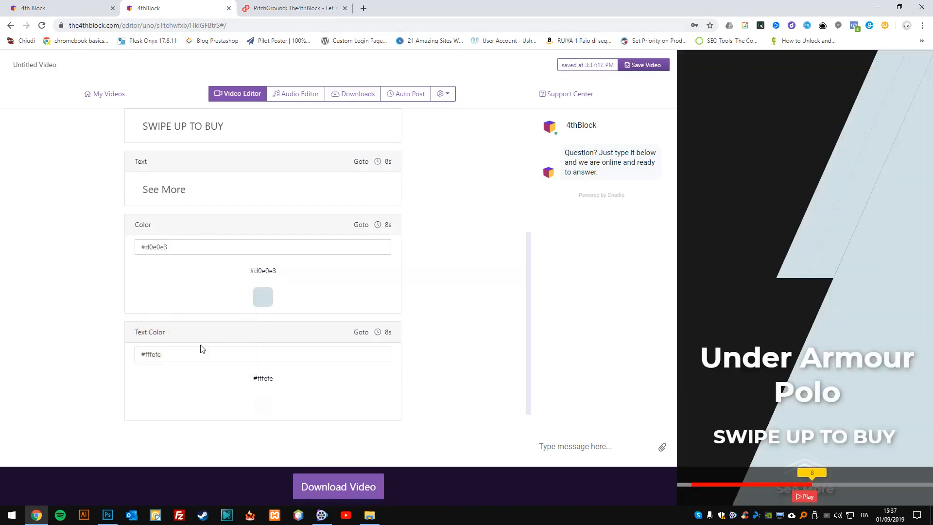
left_click(263, 297)
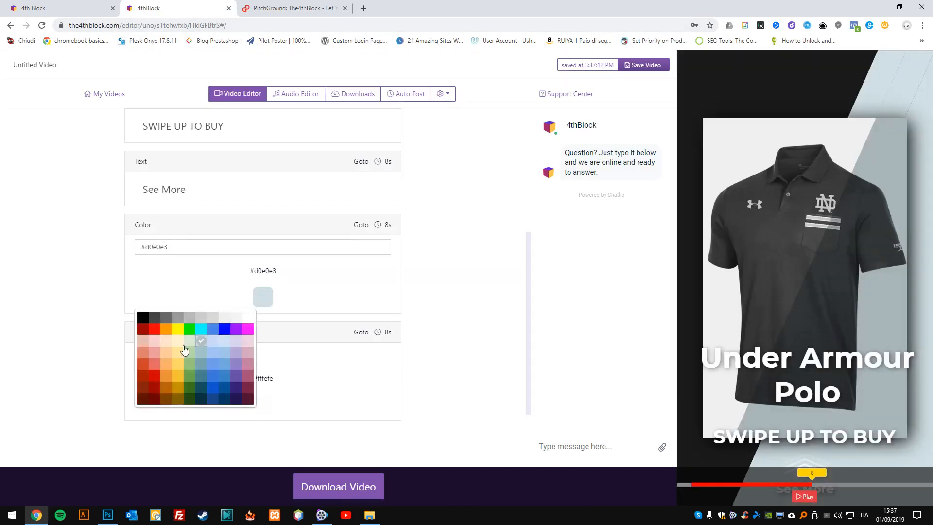
left_click(165, 364)
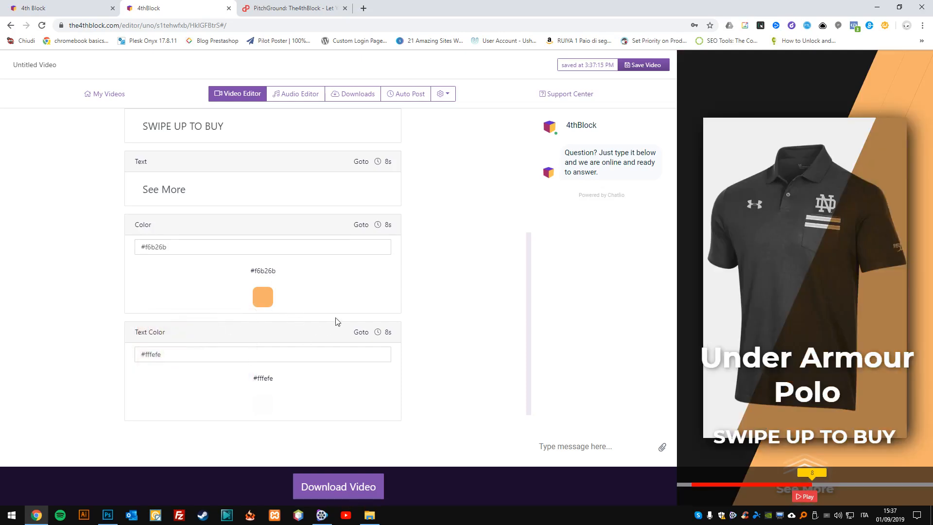
Try orange #ff9900 as the text color and settle on white #ffffff.
left_click(264, 404)
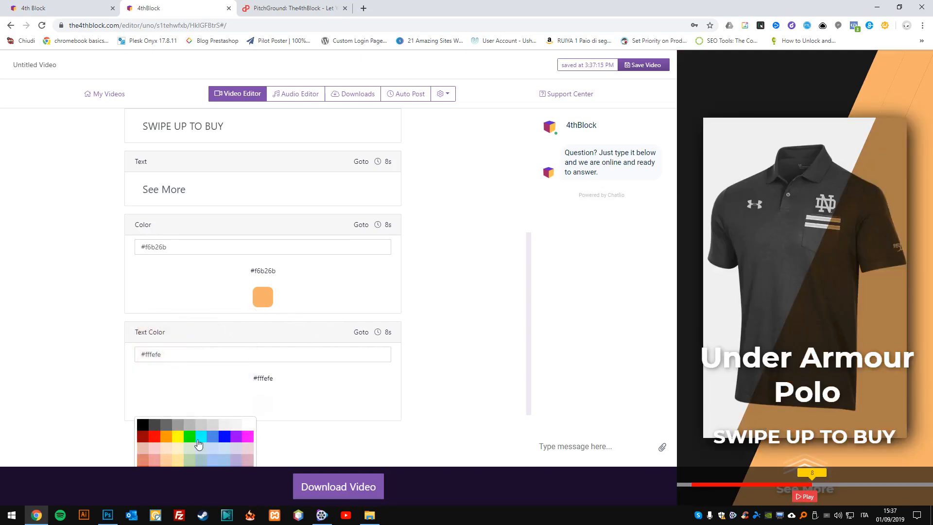
left_click(167, 442)
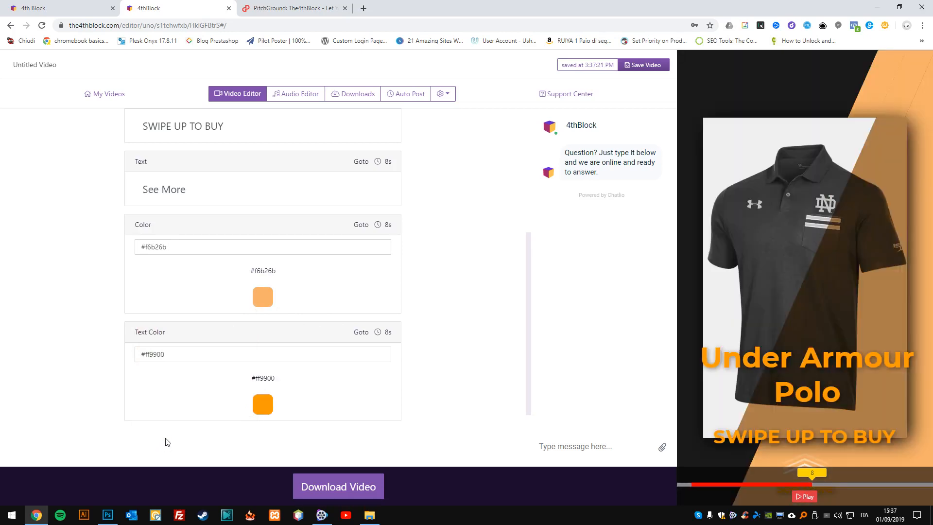
left_click(260, 401)
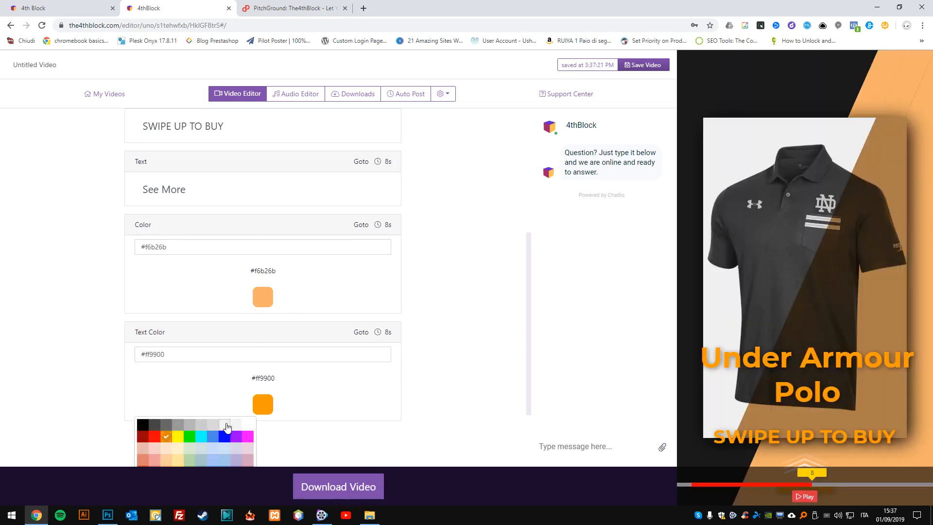
left_click(249, 426)
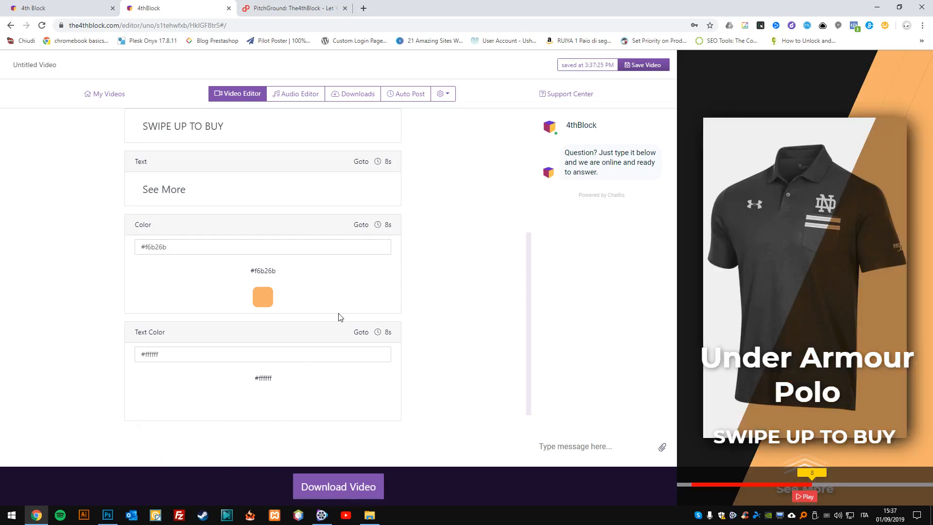
Remove the background from the polo image and review the template's settings.
scroll(339, 317, "down", 2)
scroll(318, 235, "up", 2)
scroll(322, 245, "up", 3)
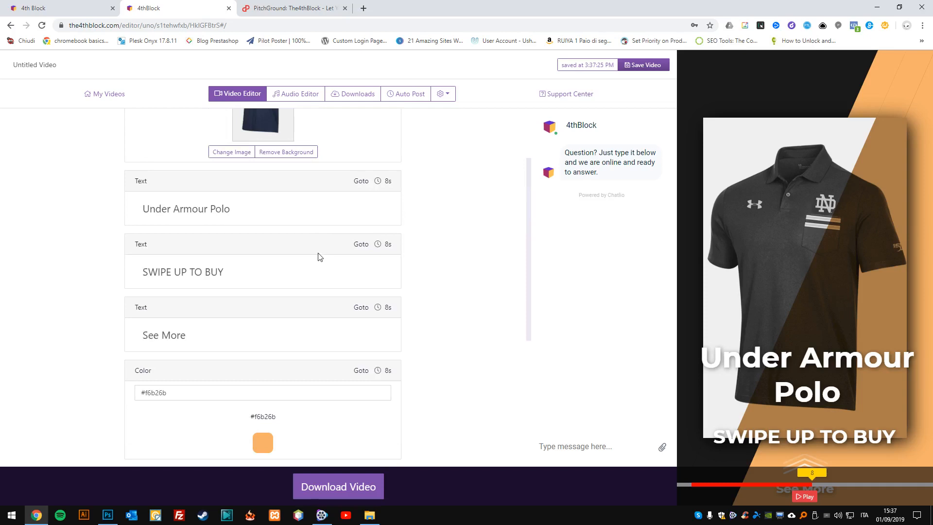
scroll(320, 257, "up", 2)
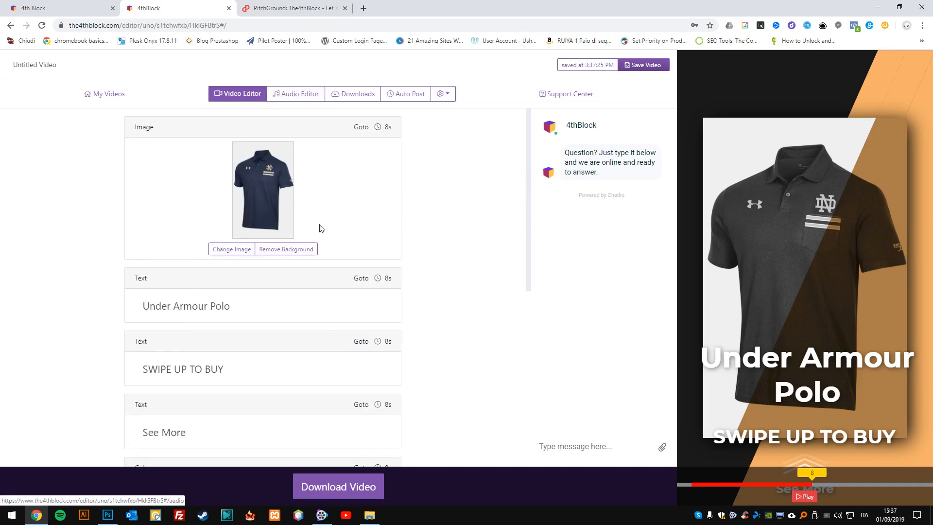
scroll(318, 229, "down", 2)
scroll(323, 323, "up", 2)
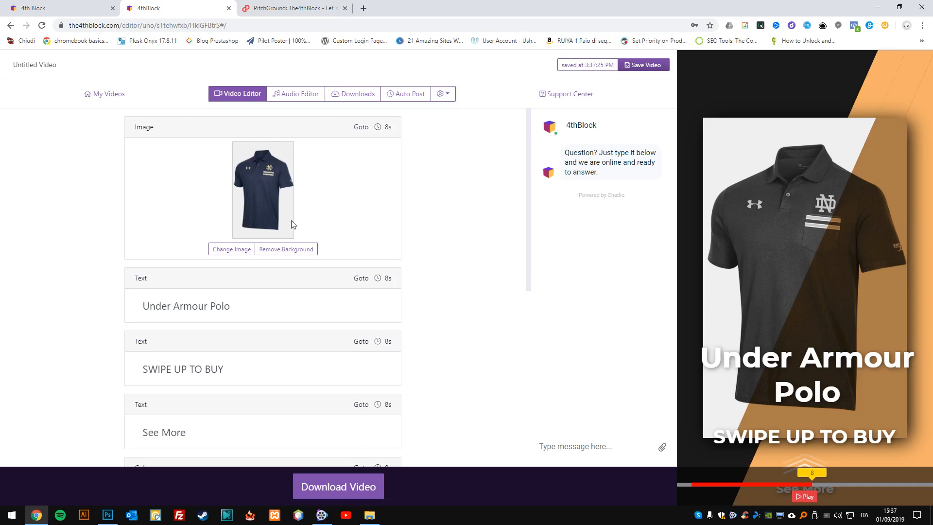
left_click(286, 249)
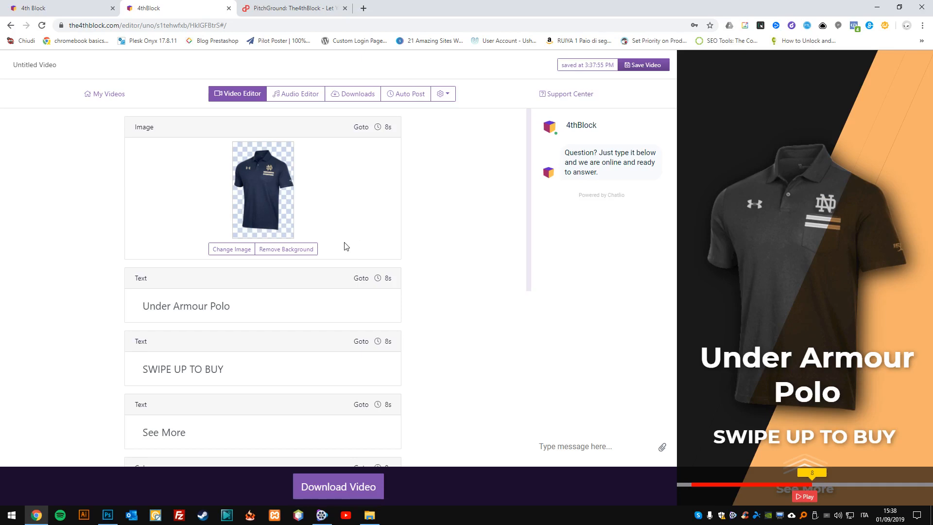
scroll(348, 243, "down", 6)
scroll(348, 243, "up", 4)
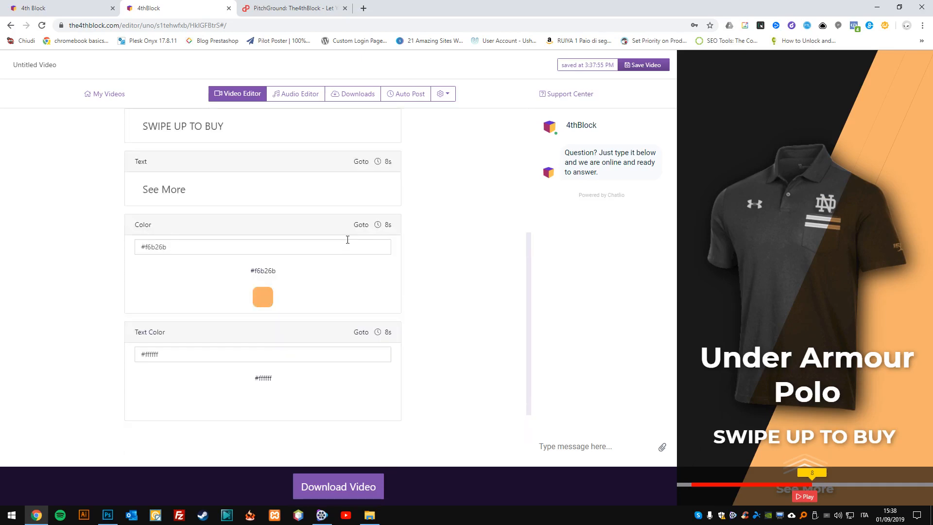
Open the video's audio library and preview the tracks At The Game, Atlanta and Demoiselle.
left_click(296, 93)
left_click(86, 148)
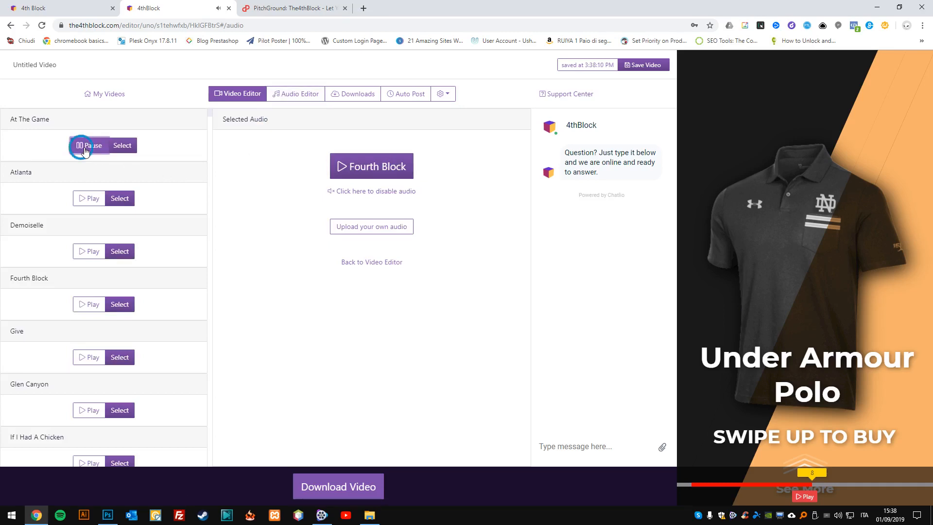
left_click(85, 148)
left_click(91, 199)
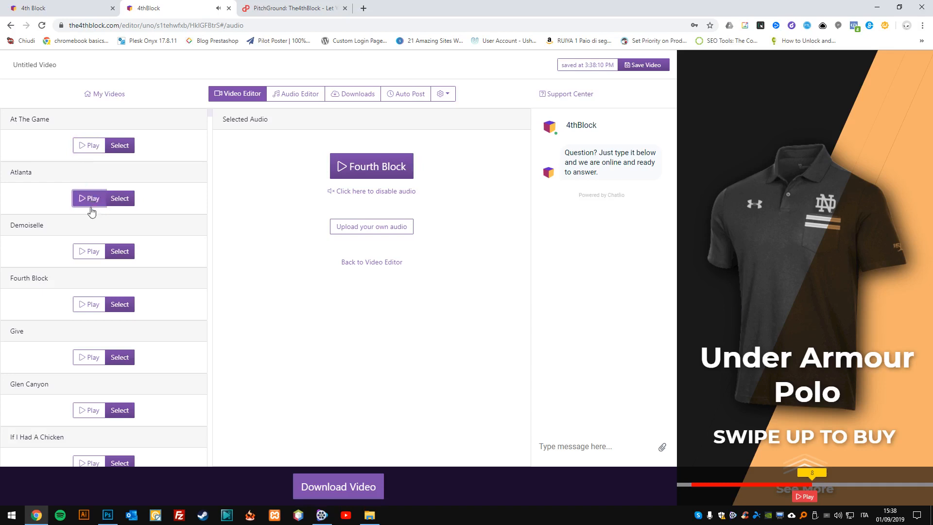
left_click(92, 256)
left_click(88, 253)
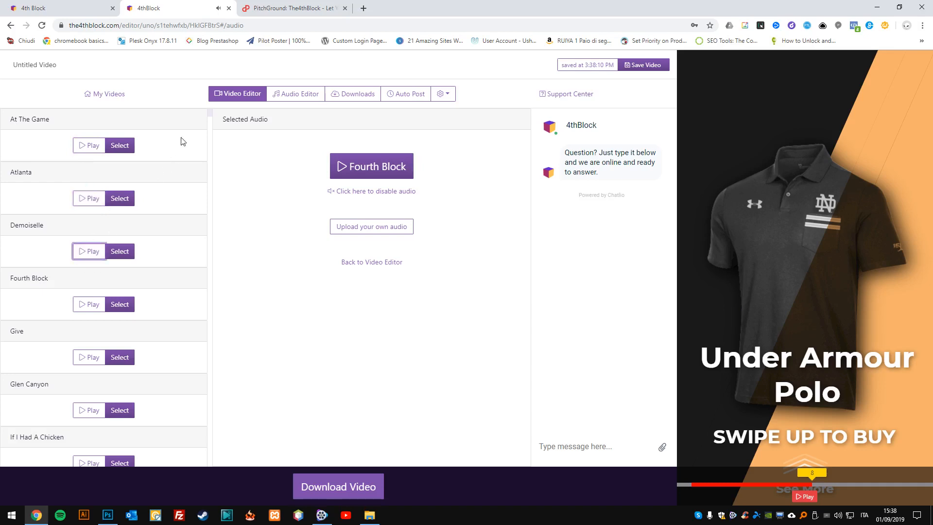
Preview the tracks The Bluest Star and The Bronx Is Burning, and disable the video's audio.
left_click_drag(211, 115, 210, 416)
left_click(89, 338)
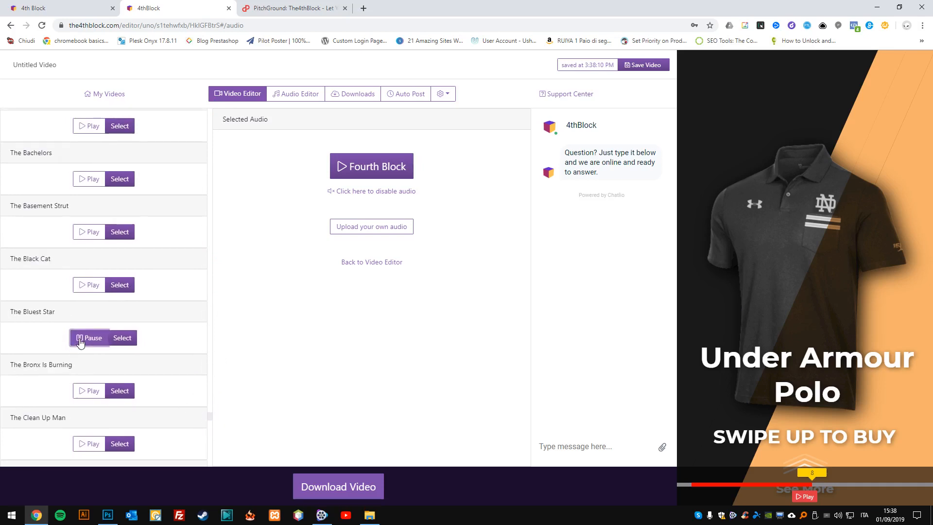
left_click(100, 343)
left_click(93, 341)
left_click(79, 393)
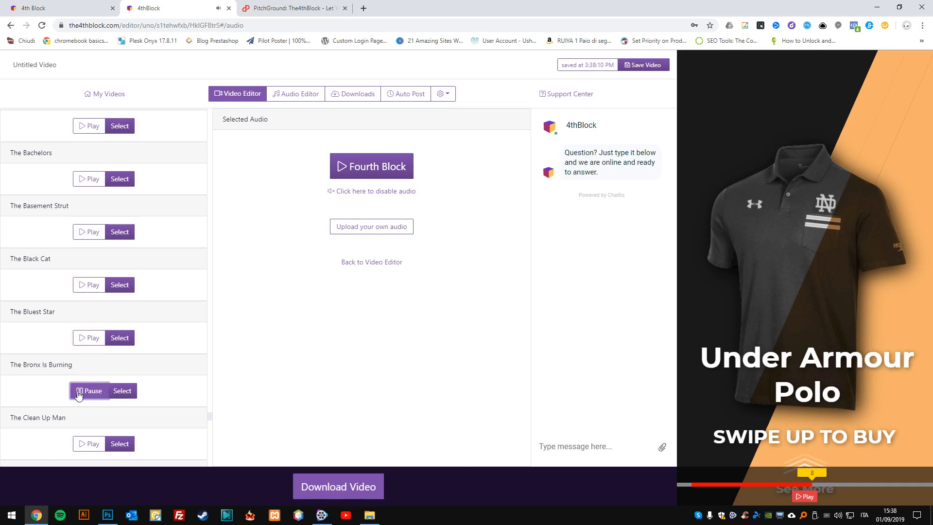
left_click(78, 395)
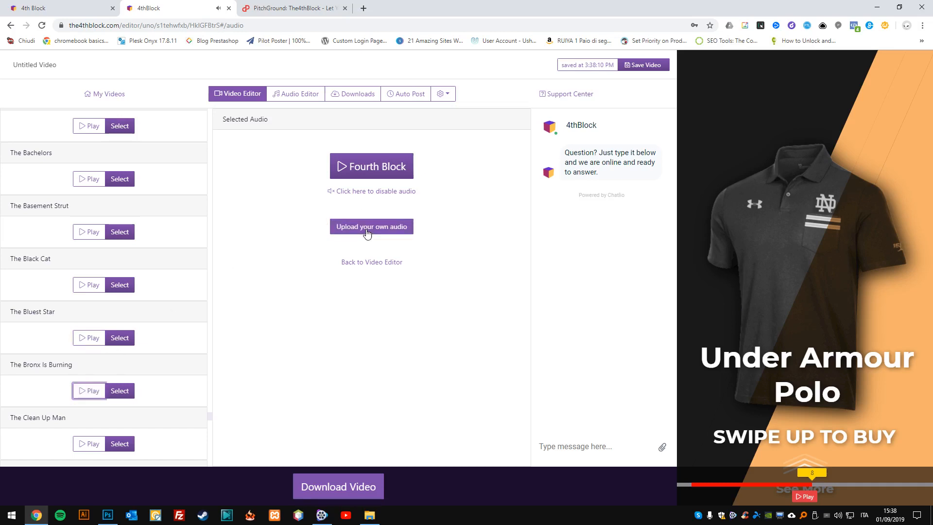
left_click(369, 191)
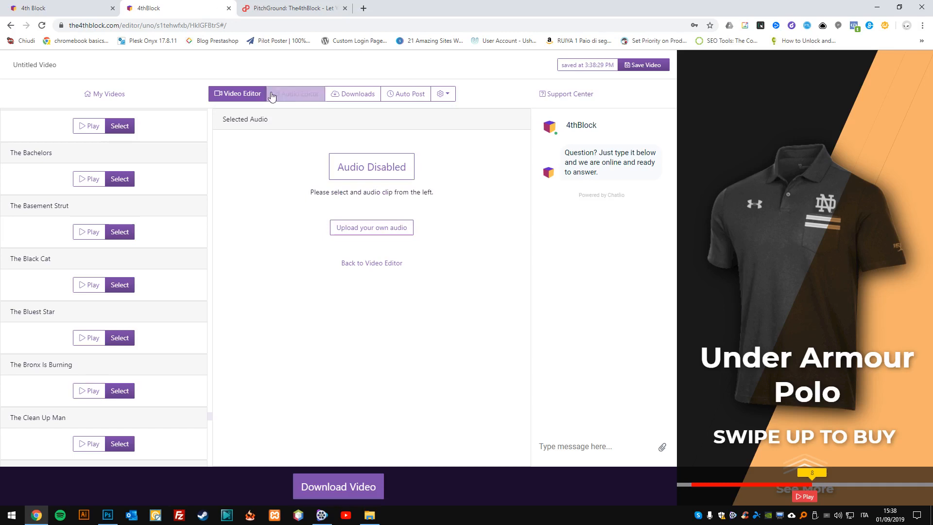
Review the video's Instagram auto post schedule page and its additional options.
left_click(346, 95)
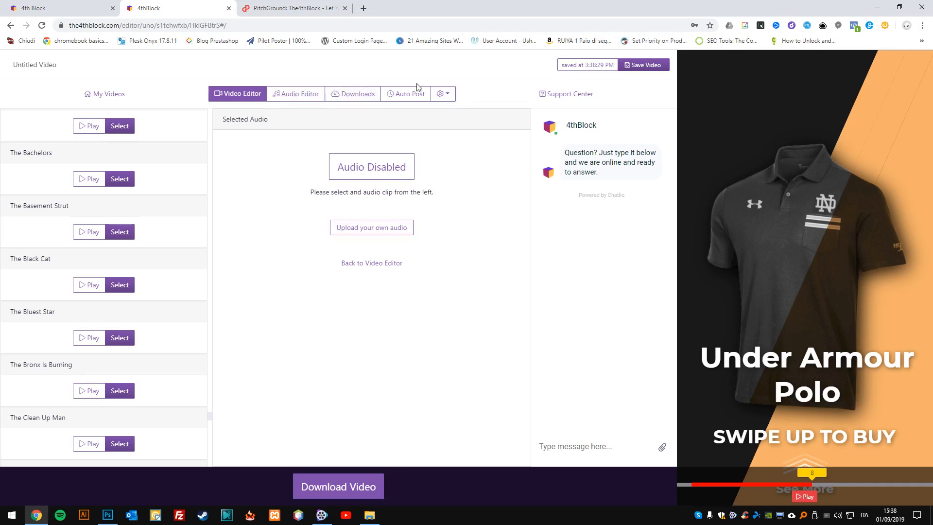
left_click(416, 97)
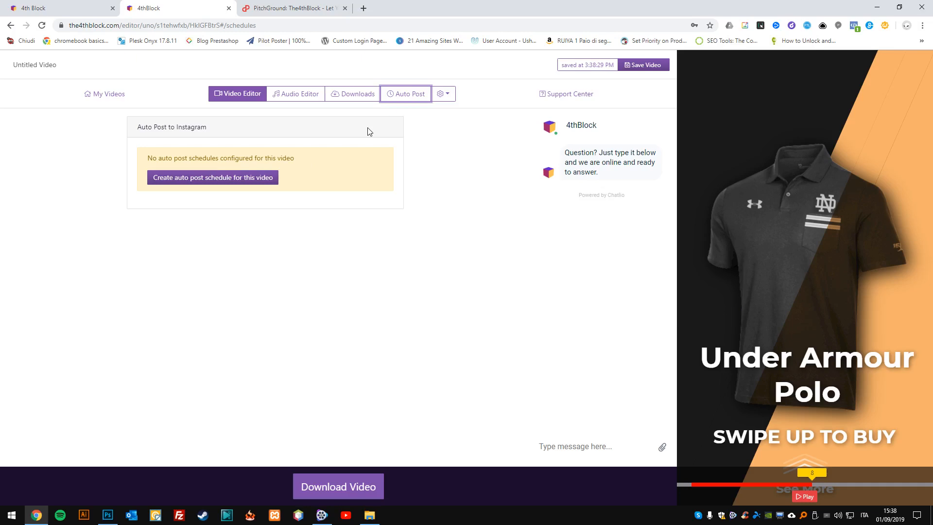
left_click(443, 94)
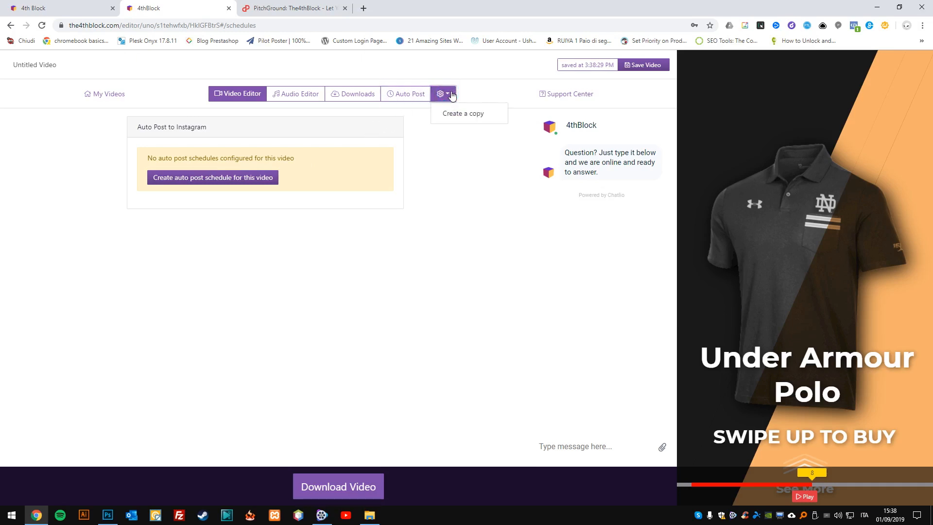
left_click(410, 171)
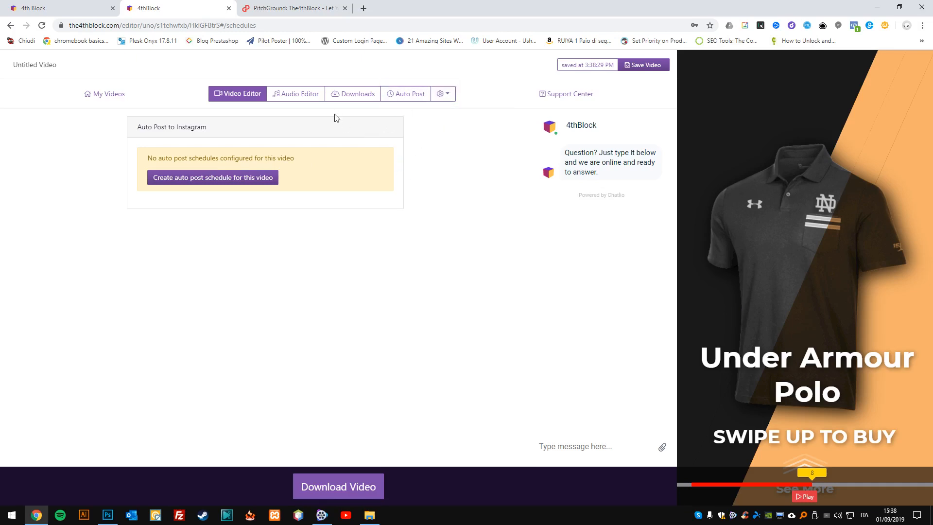
Save the video from its downloads page and play the preview from the 7.4-second mark.
left_click(345, 97)
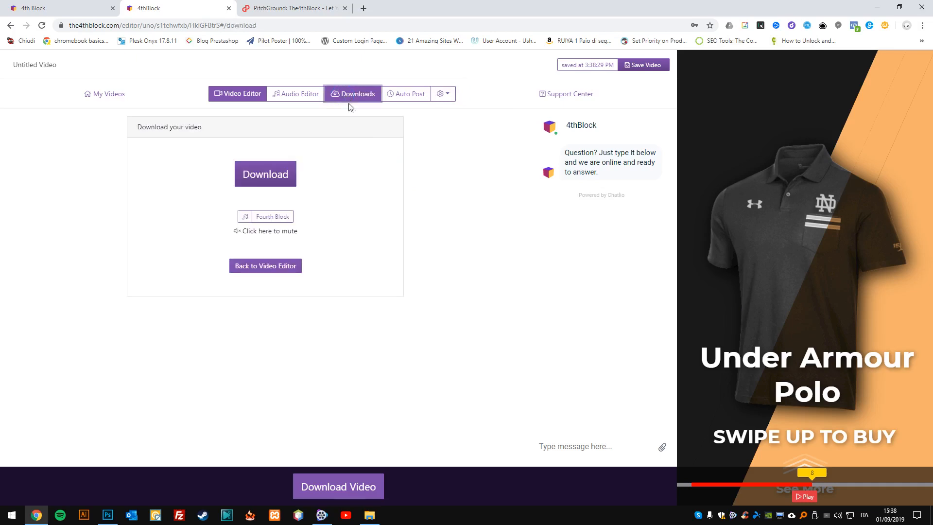
left_click(644, 64)
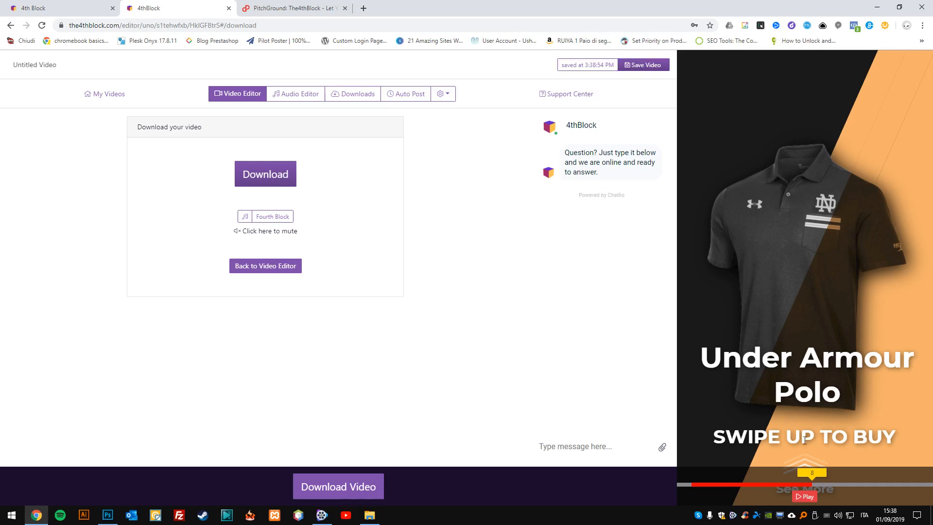
left_click_drag(810, 476, 803, 458)
left_click(805, 496)
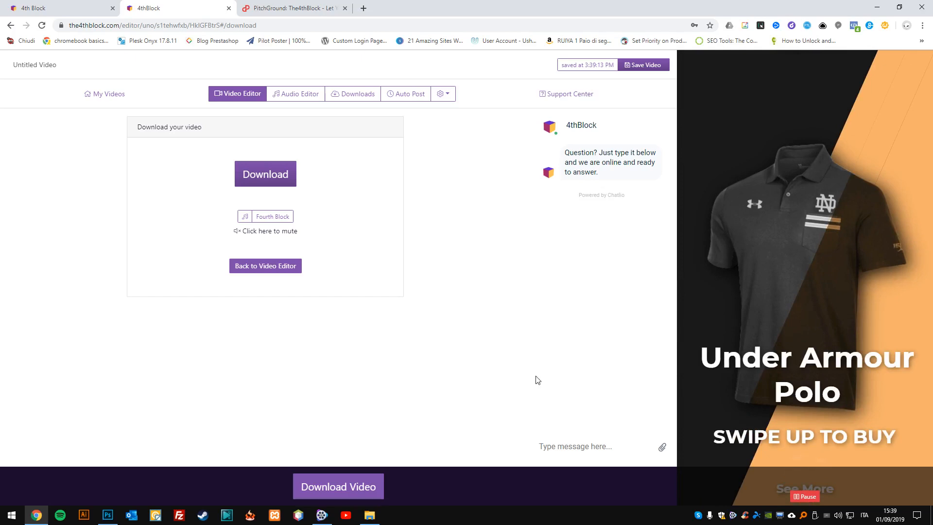
Pause the preview and start processing the video for download.
left_click(358, 483)
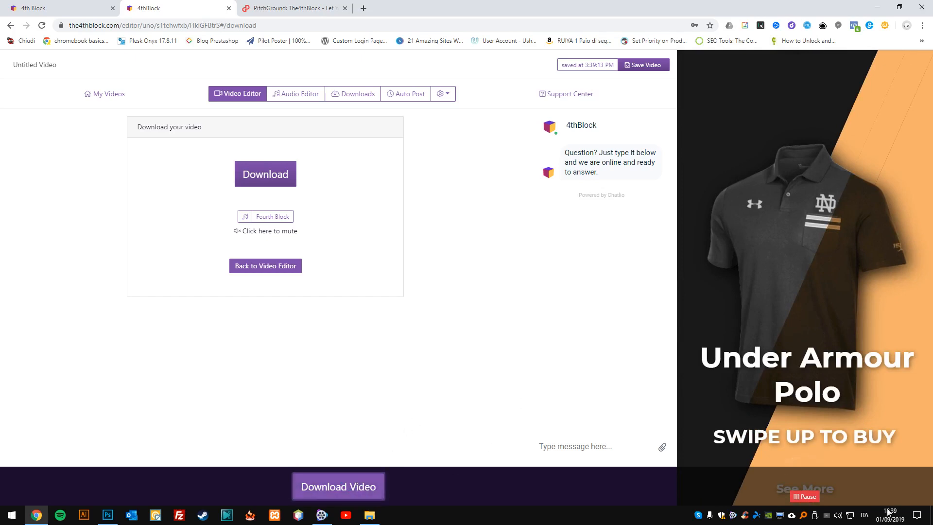
left_click(803, 496)
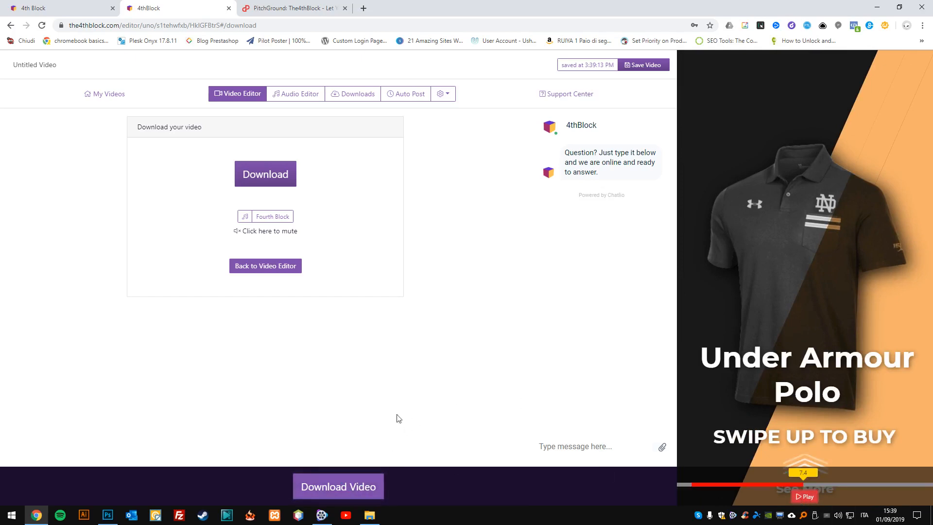
left_click(273, 177)
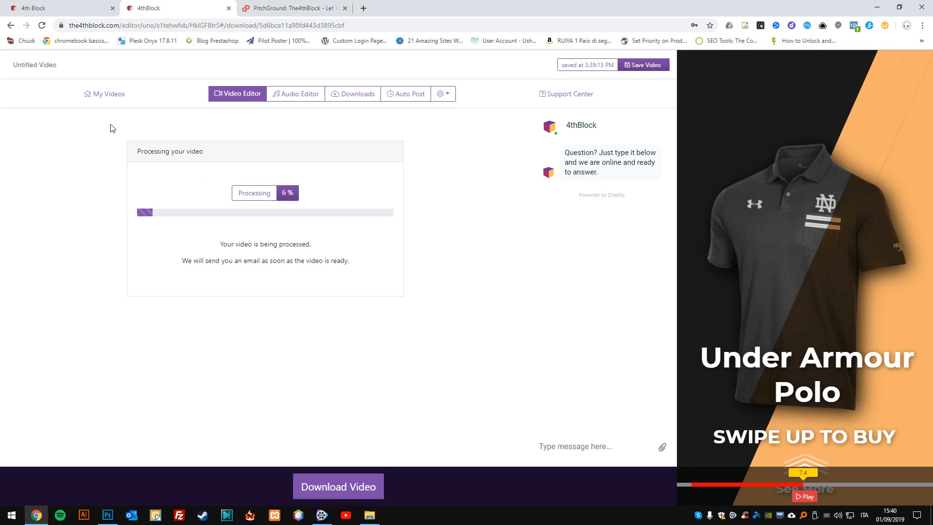
Reopen the untitled video from the list of own videos and start its download processing again.
left_click(108, 94)
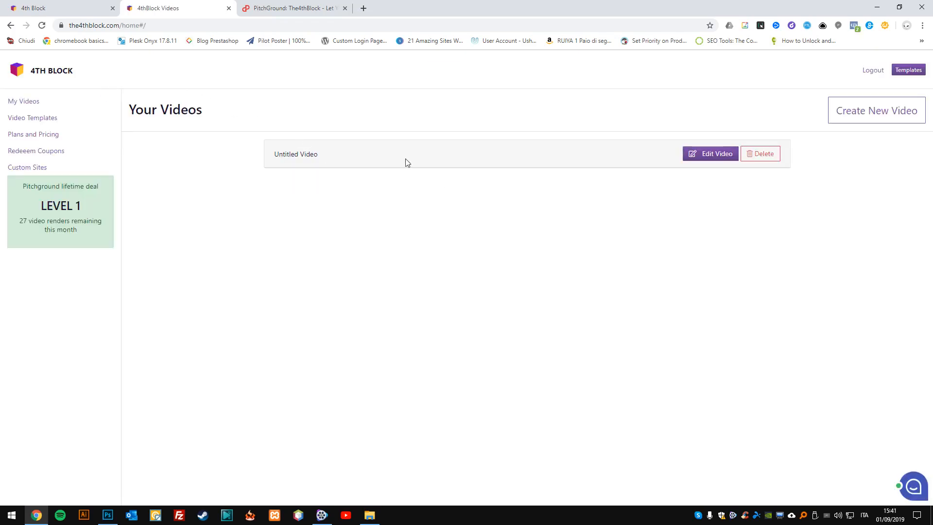
left_click(698, 154)
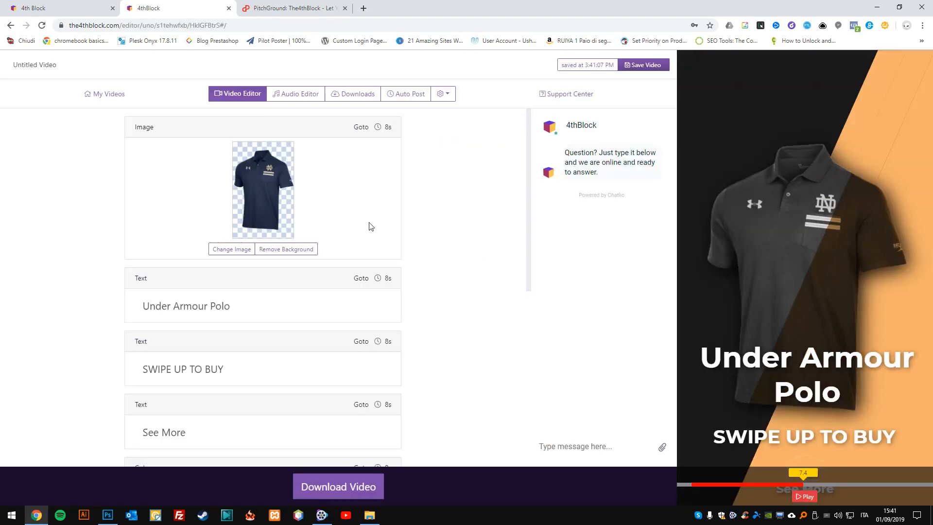
left_click(362, 94)
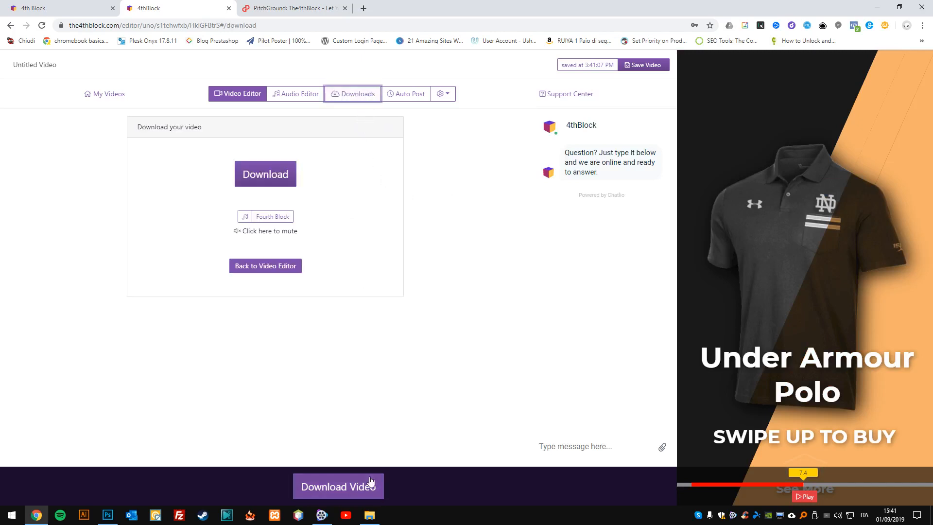
left_click(355, 485)
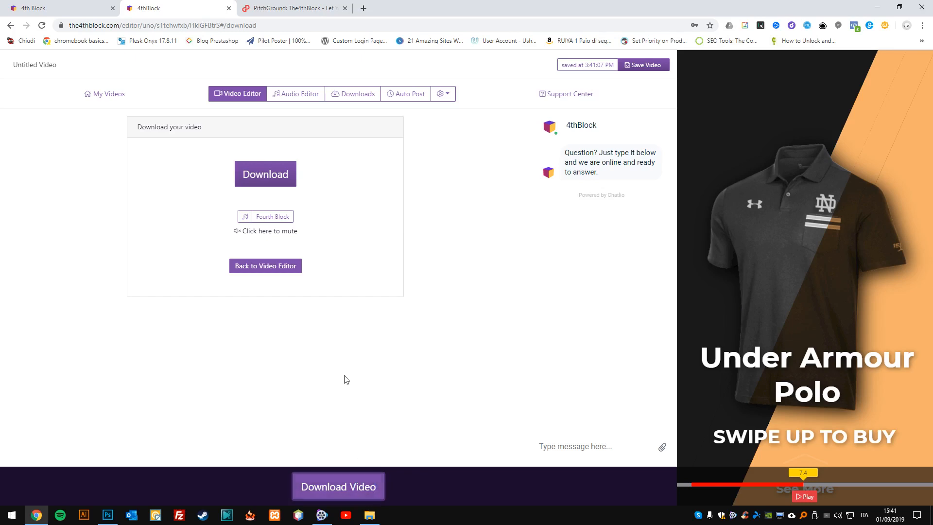
left_click(284, 176)
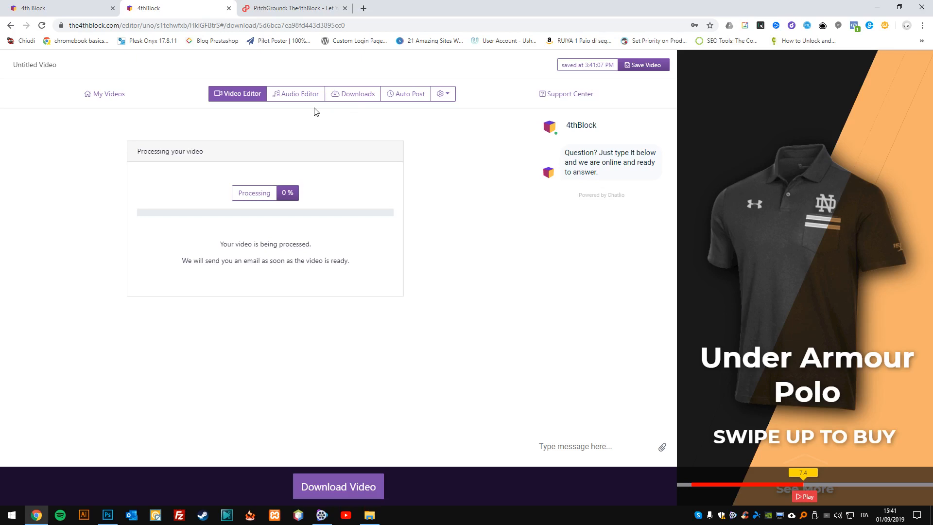
Return to the list of own videos and create a new video.
left_click(107, 96)
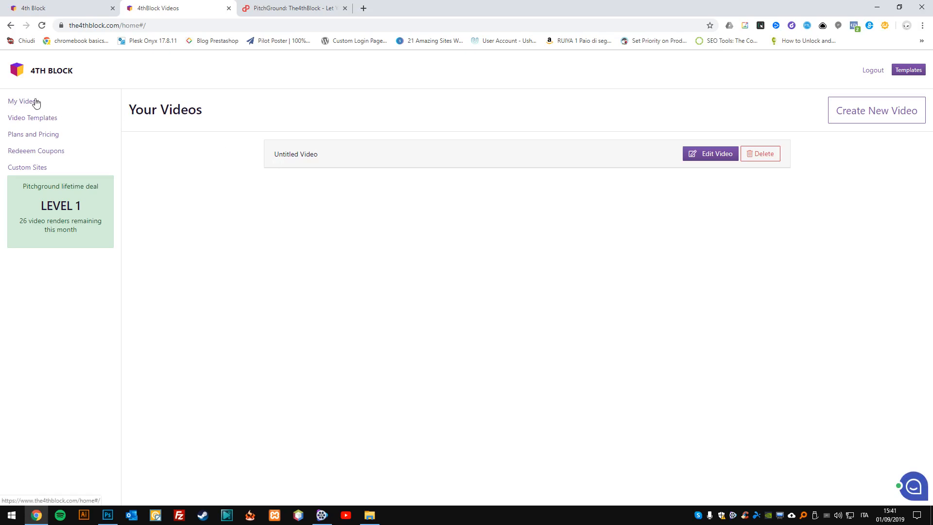
left_click(865, 114)
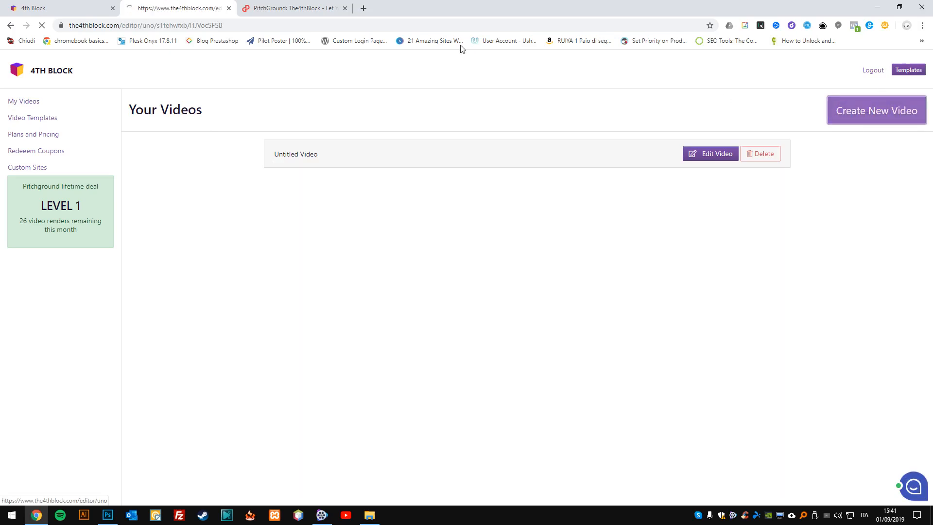
Search Google for "mercedes car" in a new browser tab and open the Mercedes-Benz Passenger Cars page.
left_click(364, 7)
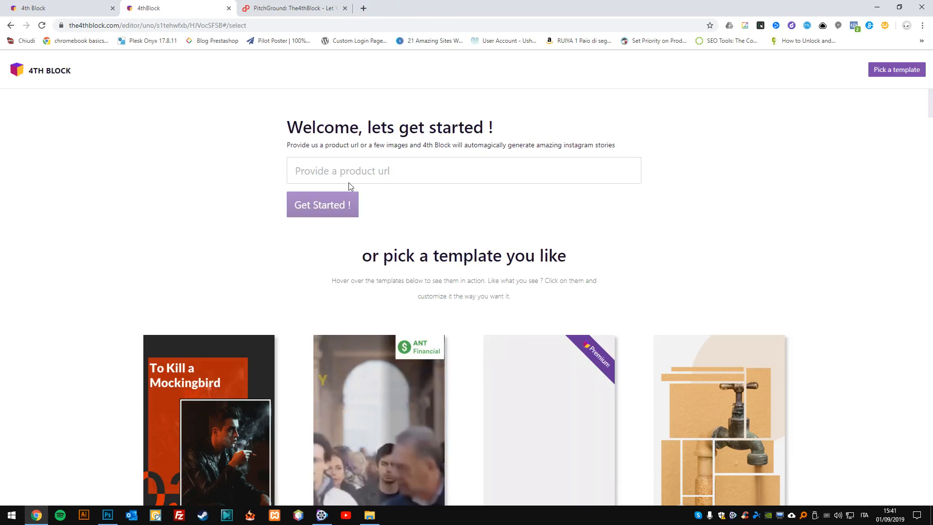
left_click(363, 7)
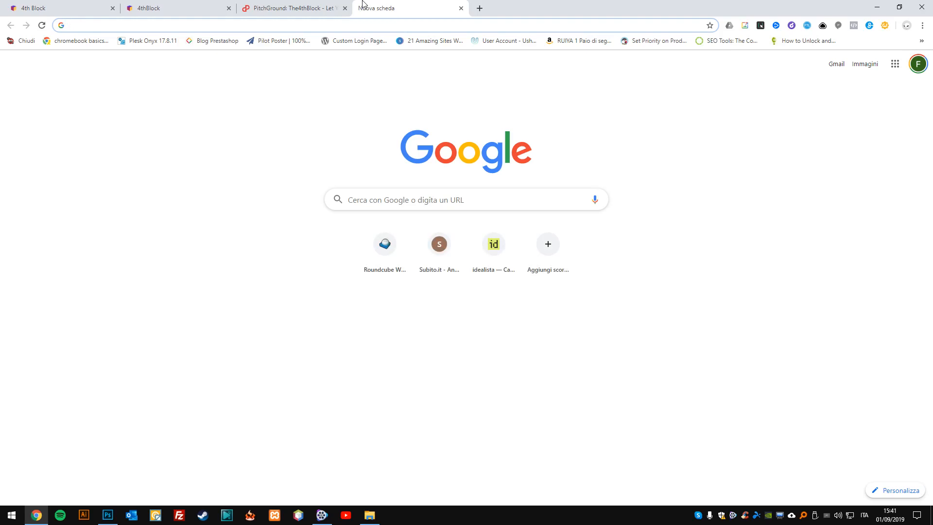
type("merce")
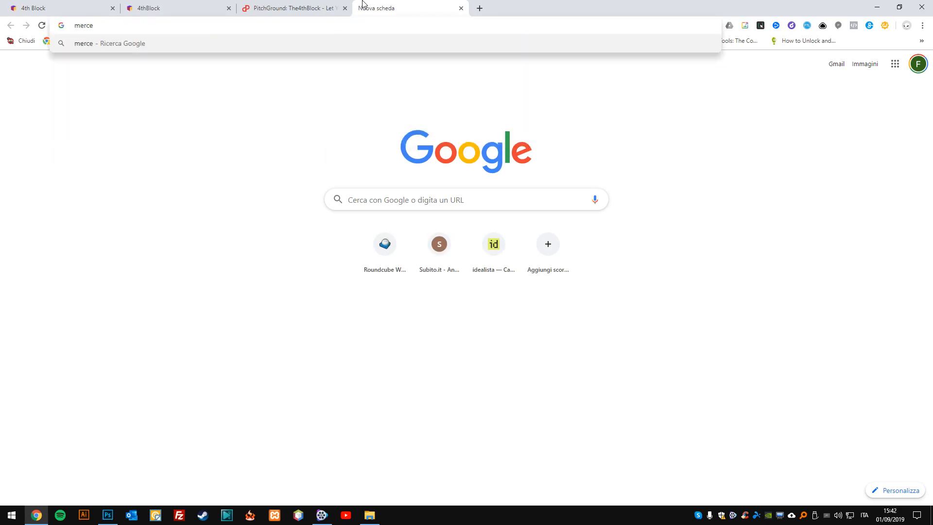
type("des car")
key("Return")
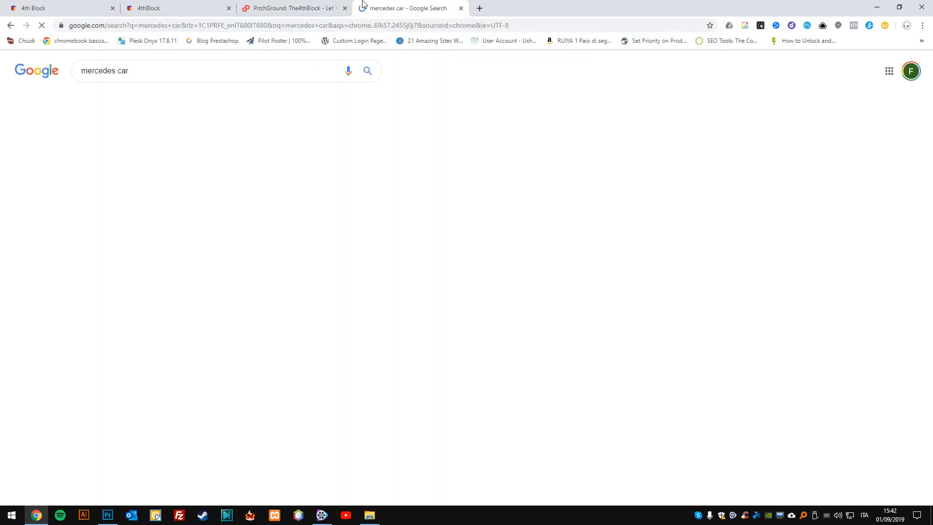
scroll(212, 311, "down", 4)
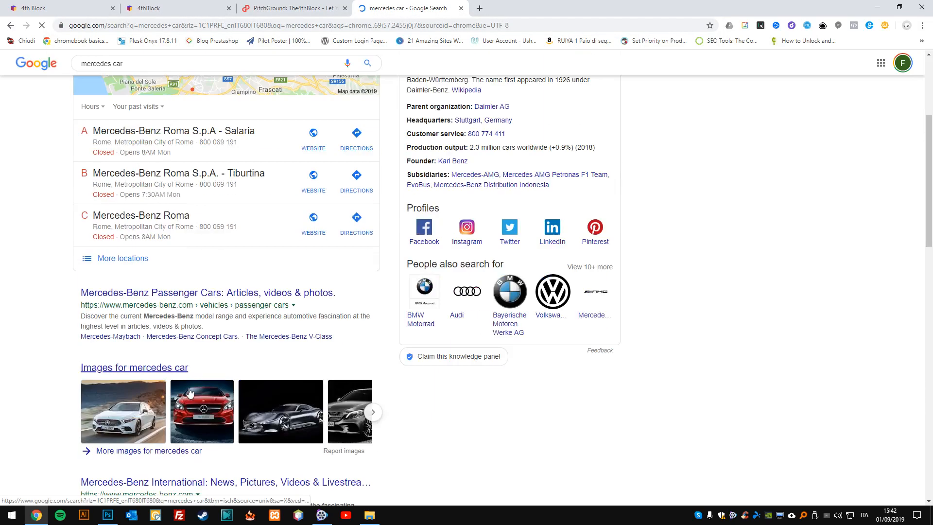
left_click(212, 310)
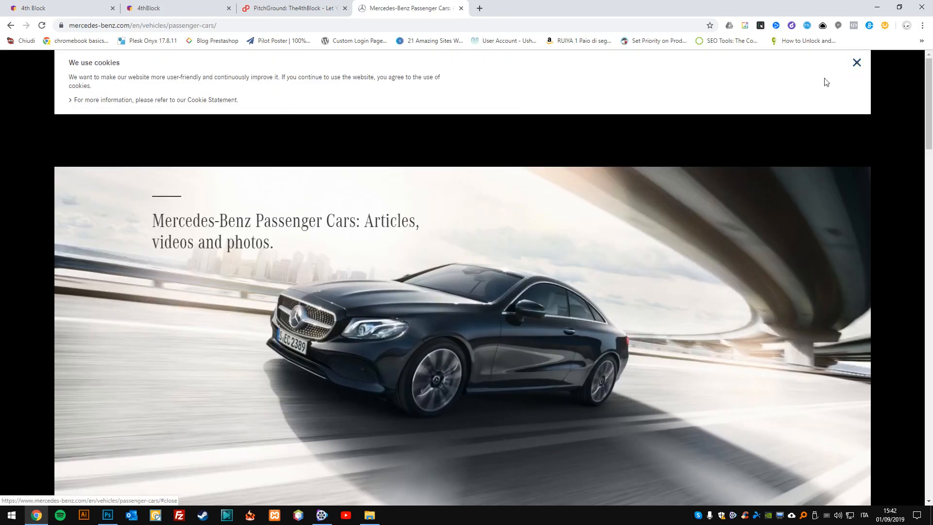
Dismiss the cookie notice and open the CLA page from the Mercedes-Benz vehicle overview.
left_click(826, 81)
left_click(497, 88)
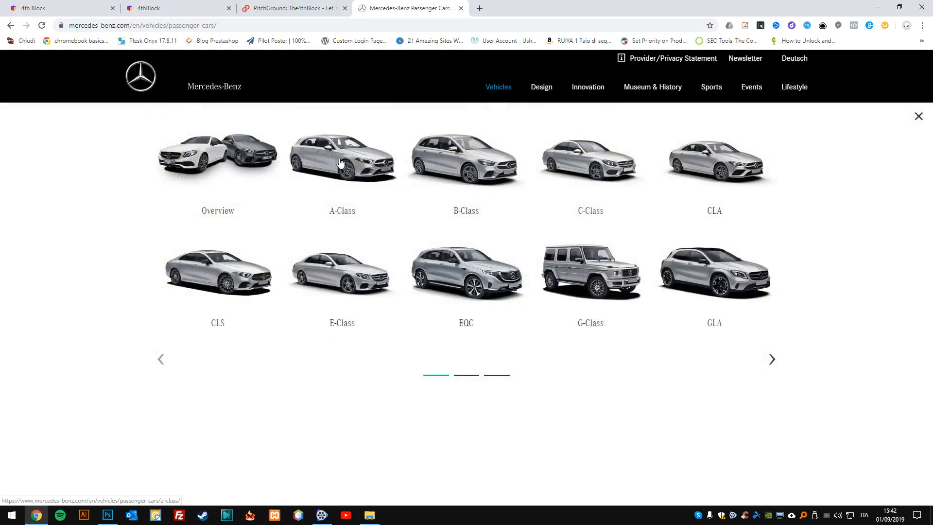
left_click(754, 155)
Copy the CLA page's address and try to generate a 4th Block video from that product URL.
scroll(443, 243, "down", 6)
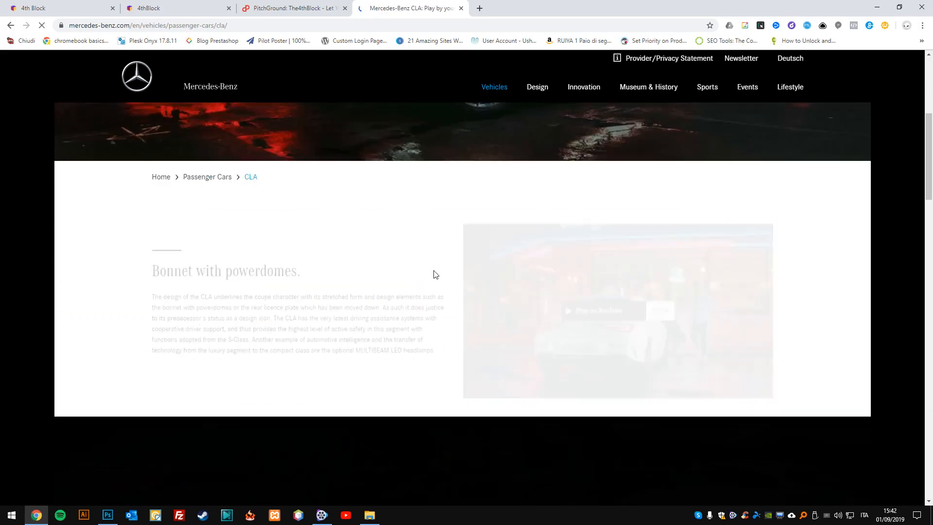
scroll(429, 266, "down", 7)
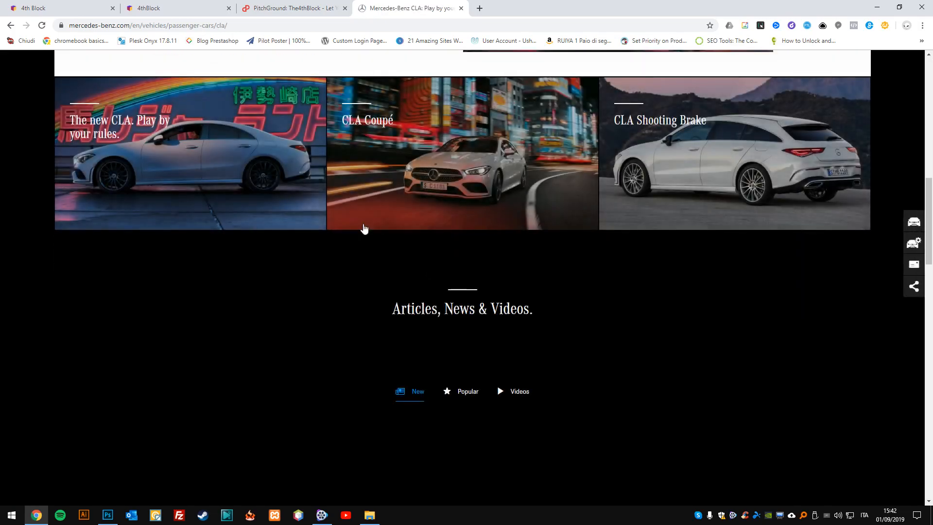
scroll(278, 208, "down", 7)
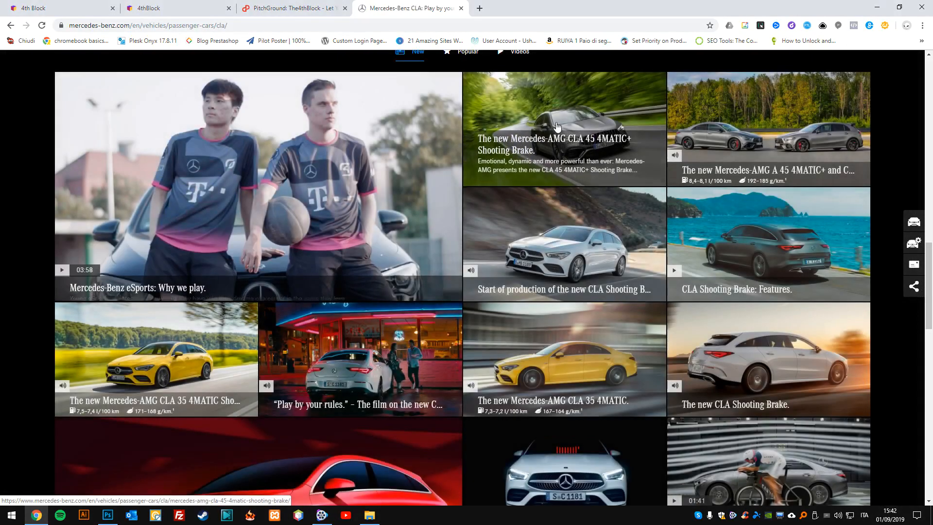
left_click(248, 26)
key("ctrl+c")
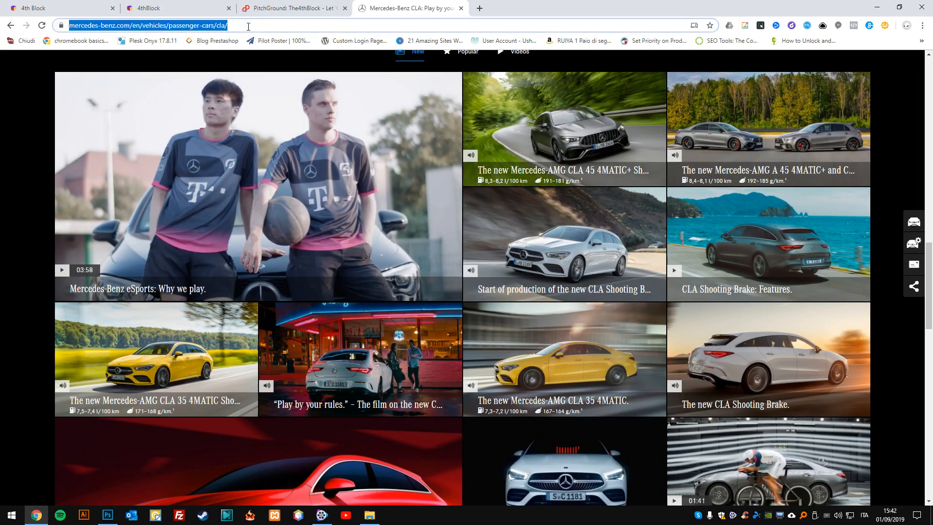
left_click(276, 5)
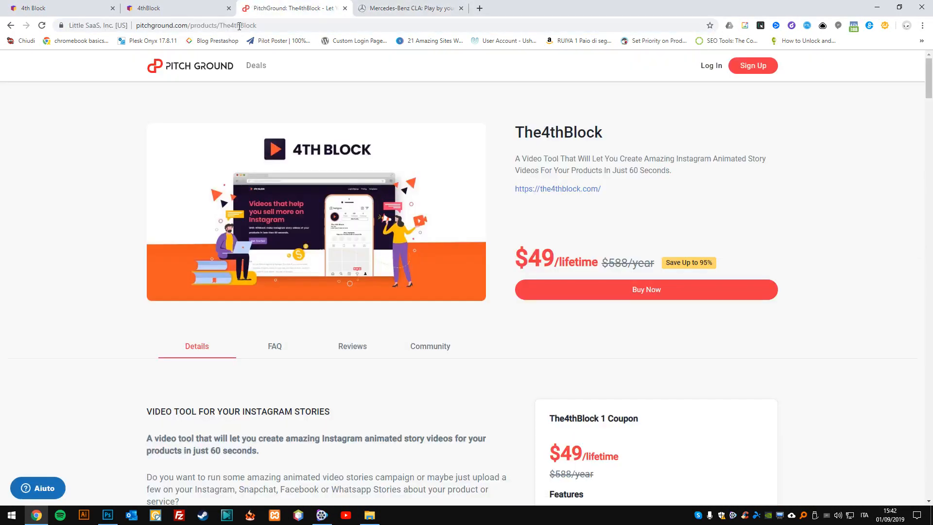
left_click(177, 4)
left_click(390, 168)
key("ctrl+v")
left_click(346, 206)
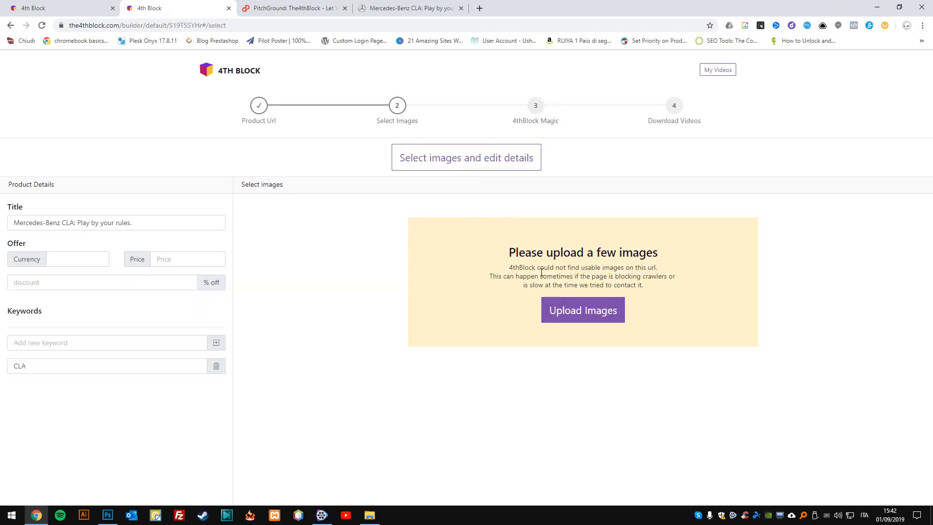
Return to the Mercedes-Benz CLA page, open the article "The new CLA Shooting Brake: Design." and copy its address.
left_click(374, 2)
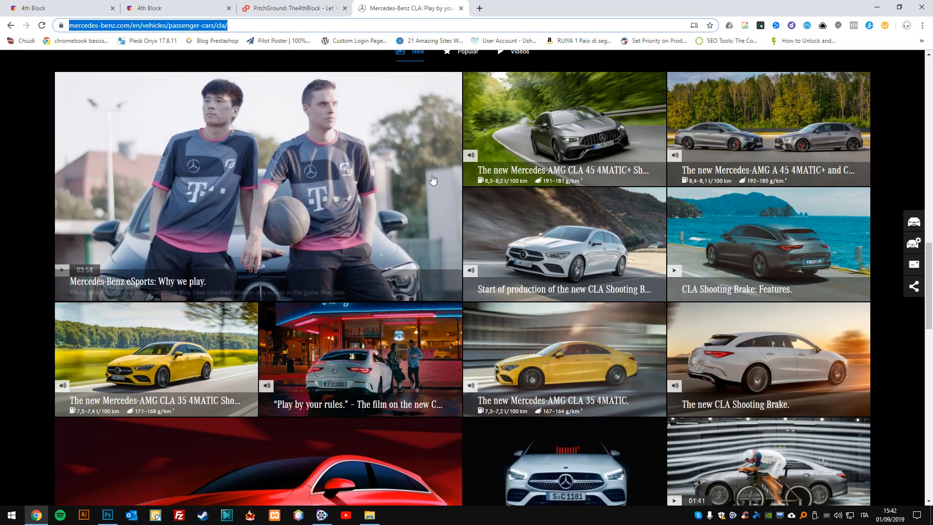
scroll(264, 318, "down", 5)
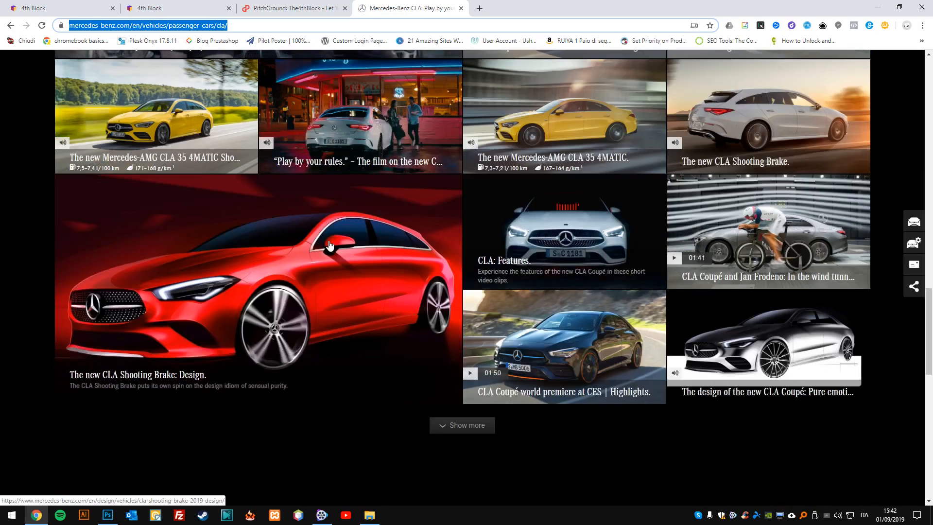
scroll(530, 208, "up", 6)
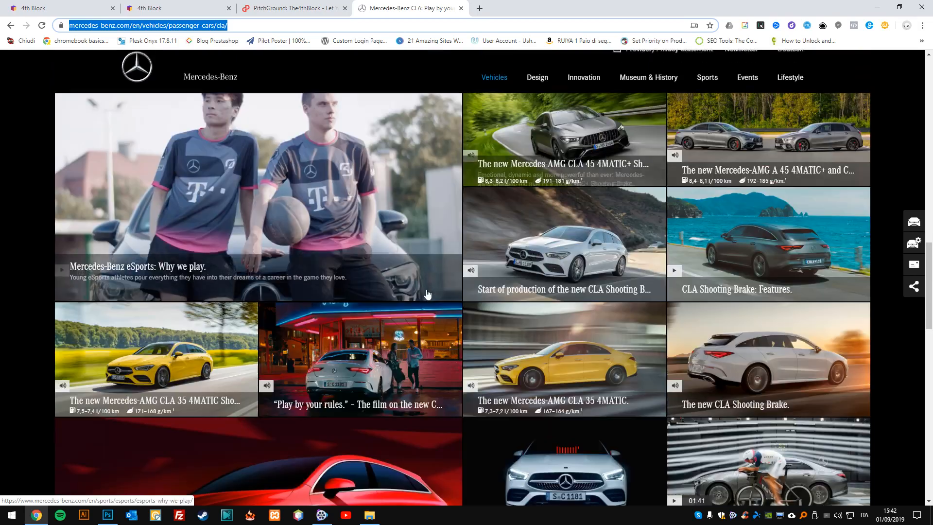
scroll(437, 267, "down", 1)
scroll(314, 342, "down", 4)
left_click(313, 341)
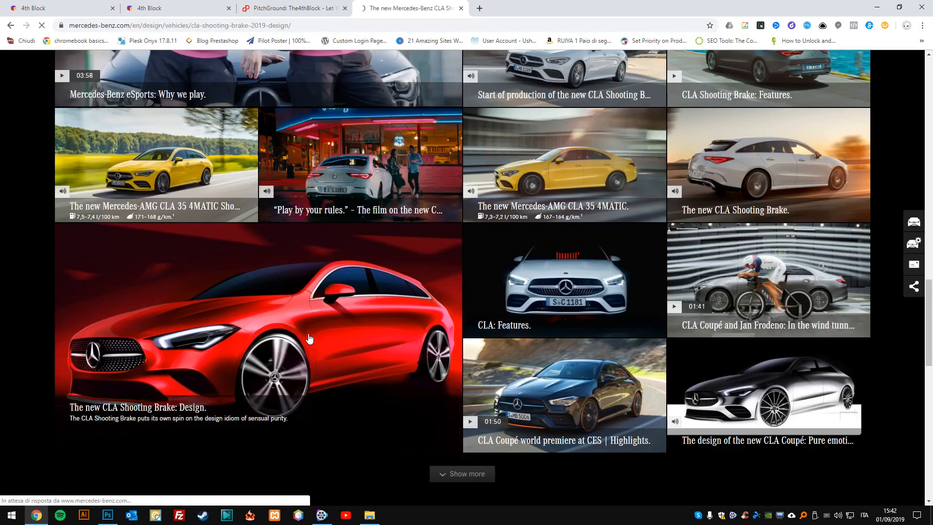
scroll(360, 304, "down", 4)
scroll(360, 310, "down", 5)
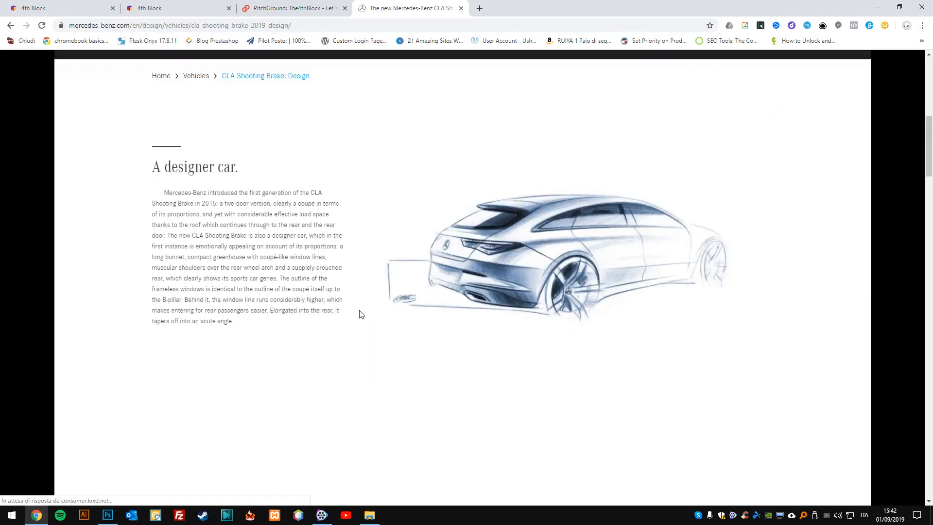
scroll(359, 311, "down", 6)
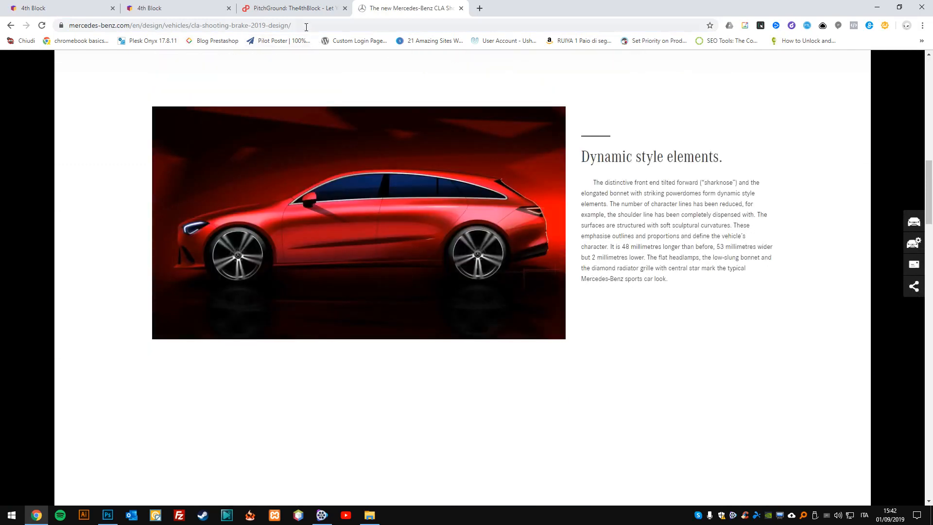
left_click(308, 27)
key("ctrl+c")
Switch back to the 4th Block builder and create another new video from the list of own videos.
left_click(316, 7)
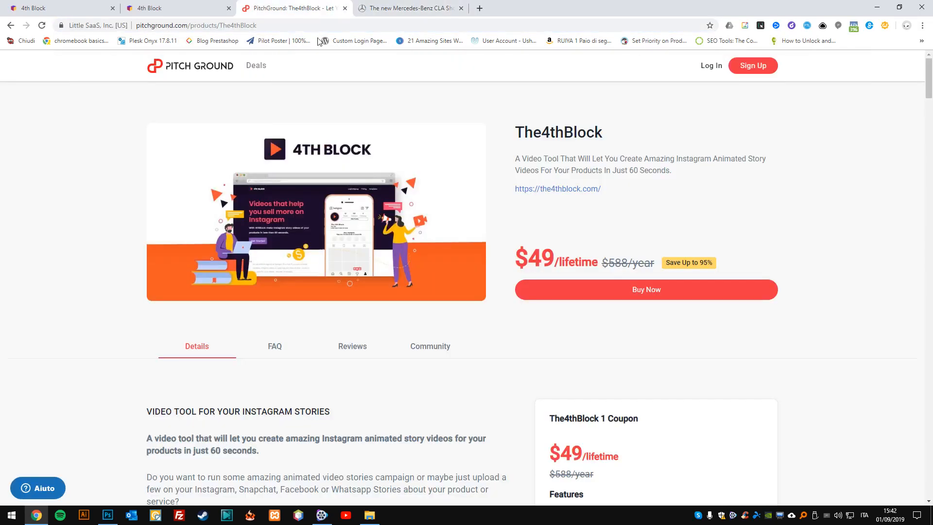
left_click(165, 7)
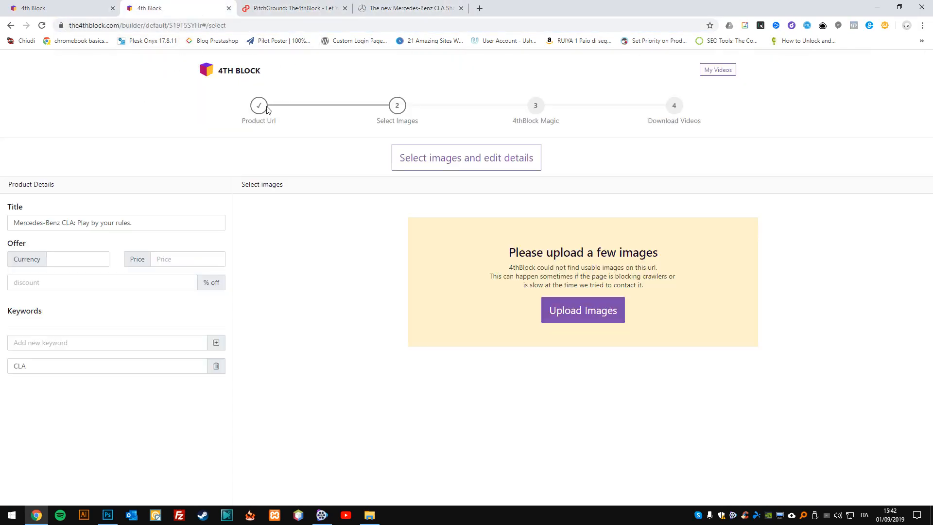
left_click(37, 4)
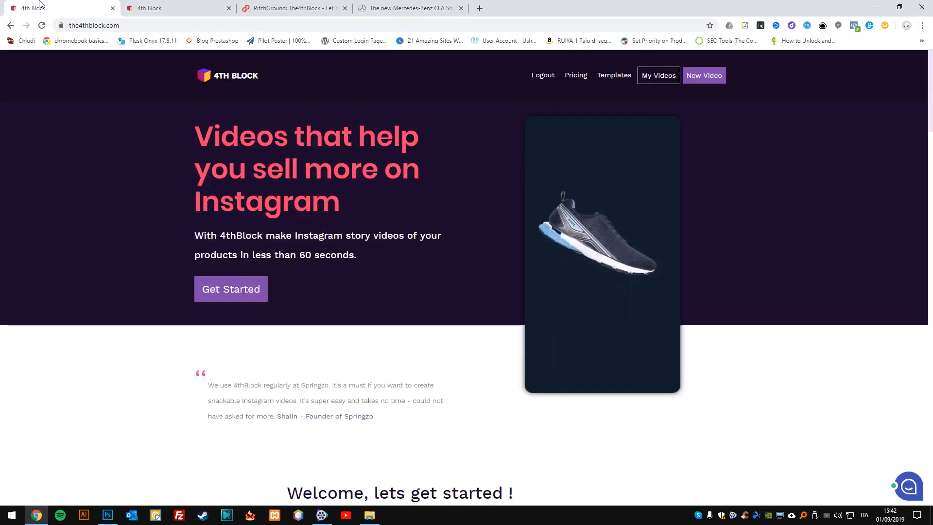
left_click(146, 8)
left_click(11, 25)
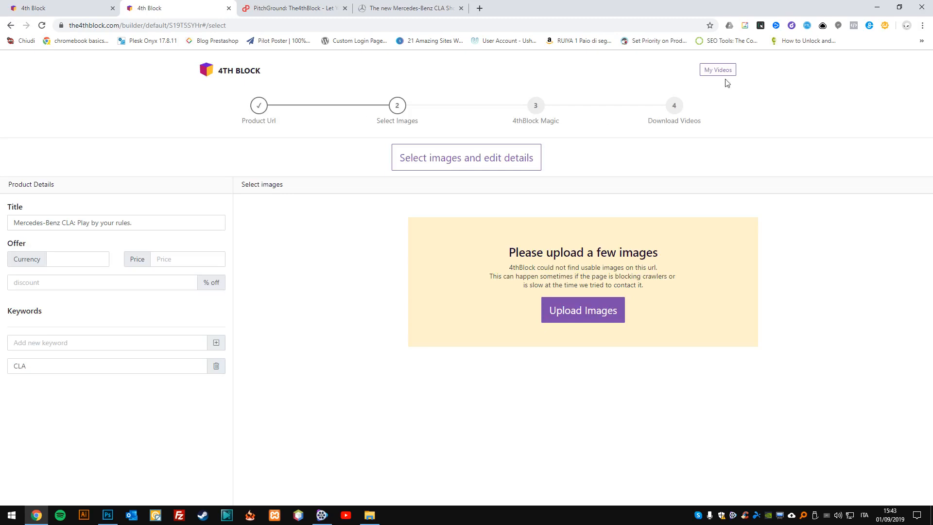
left_click(719, 71)
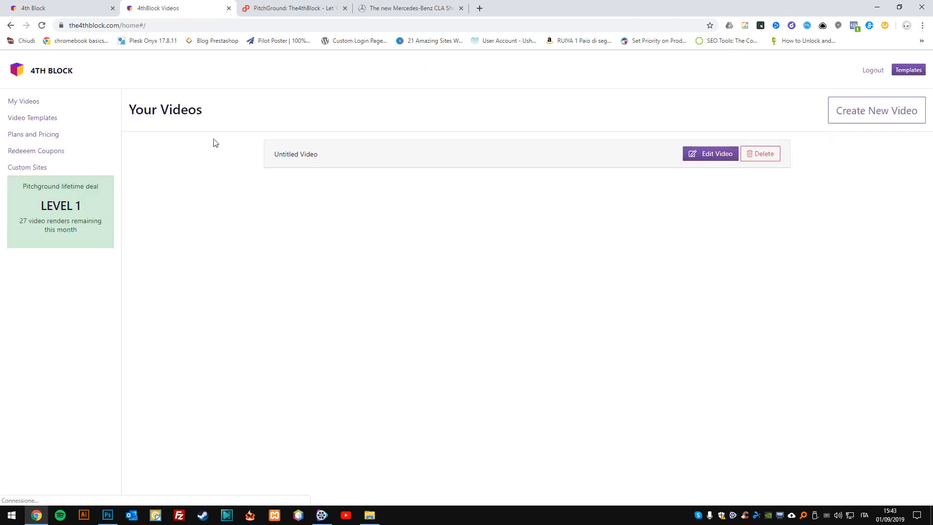
left_click(839, 118)
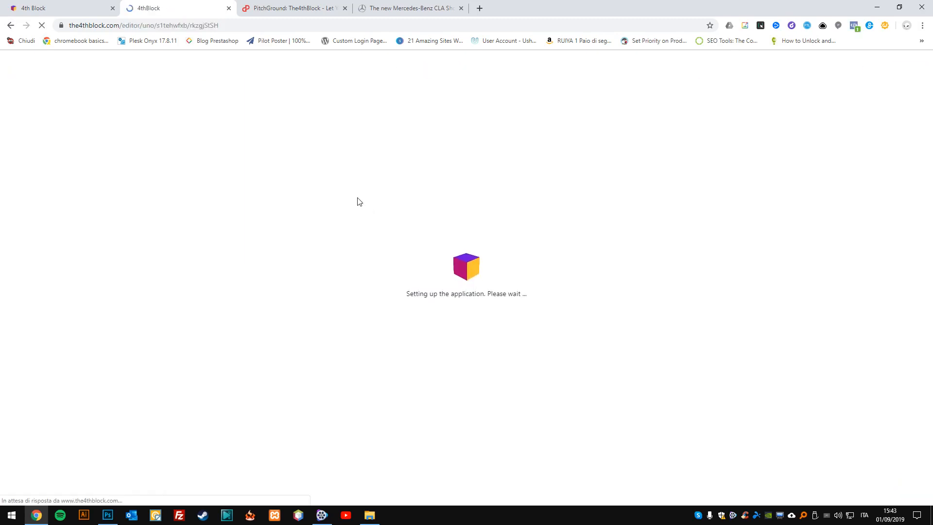
Enter the copied CLA Shooting Brake design page address as the product URL and start the import.
left_click(340, 171)
key("ctrl+v")
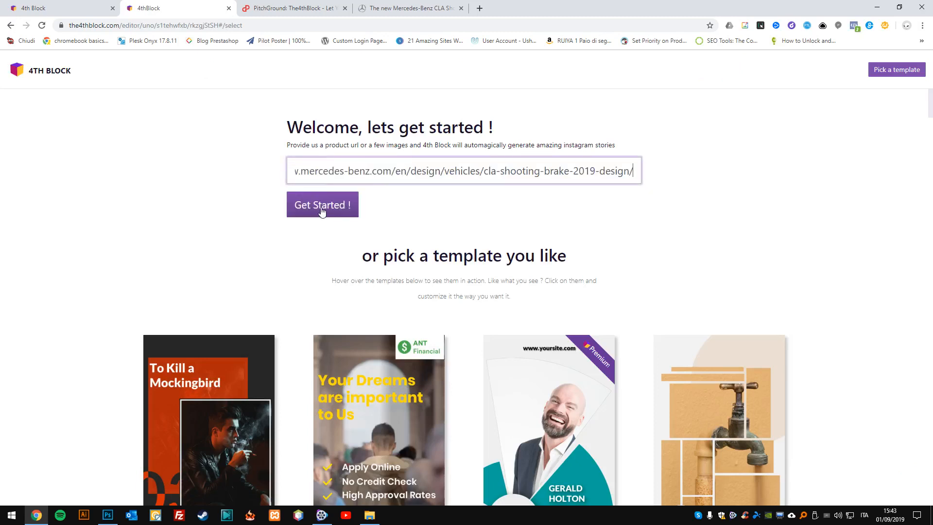
left_click(320, 209)
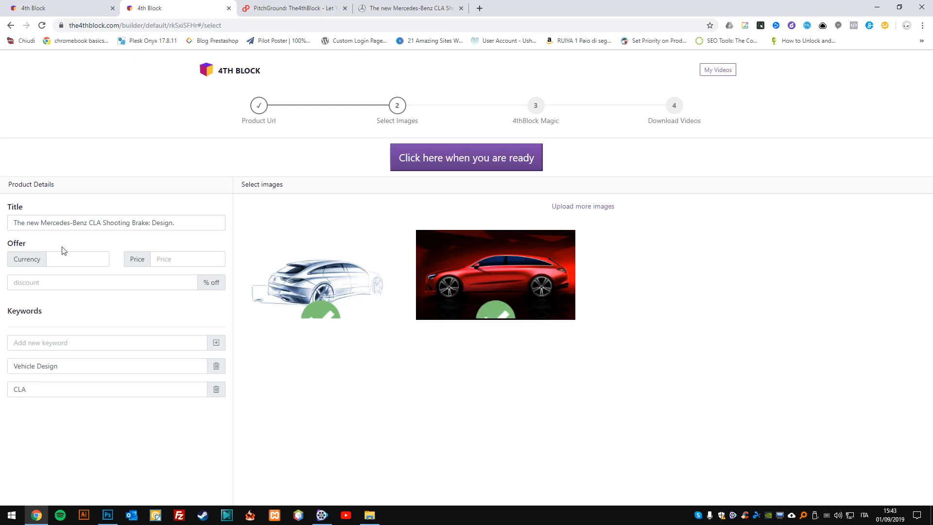
Set the offer's currency to € and its price to 45000, leaving the discount empty.
left_click(77, 258)
key("Tab")
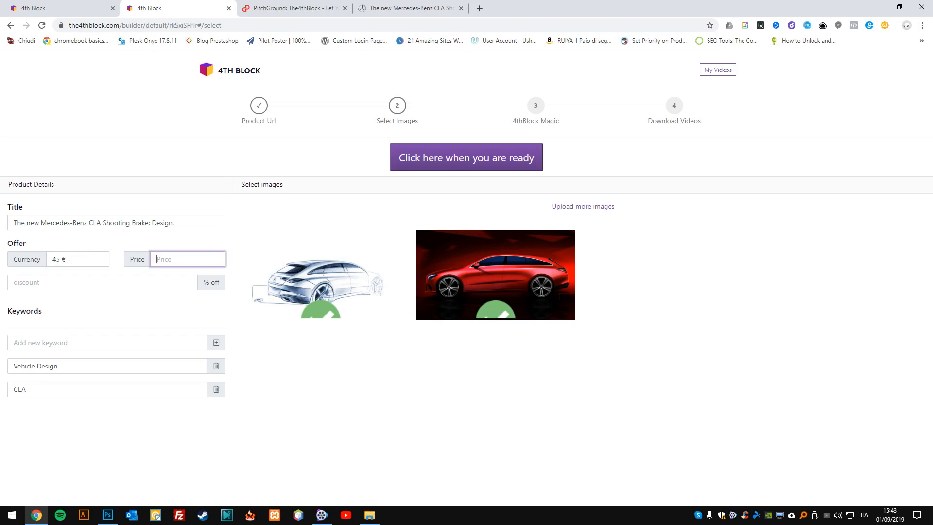
left_click(83, 254)
type("k")
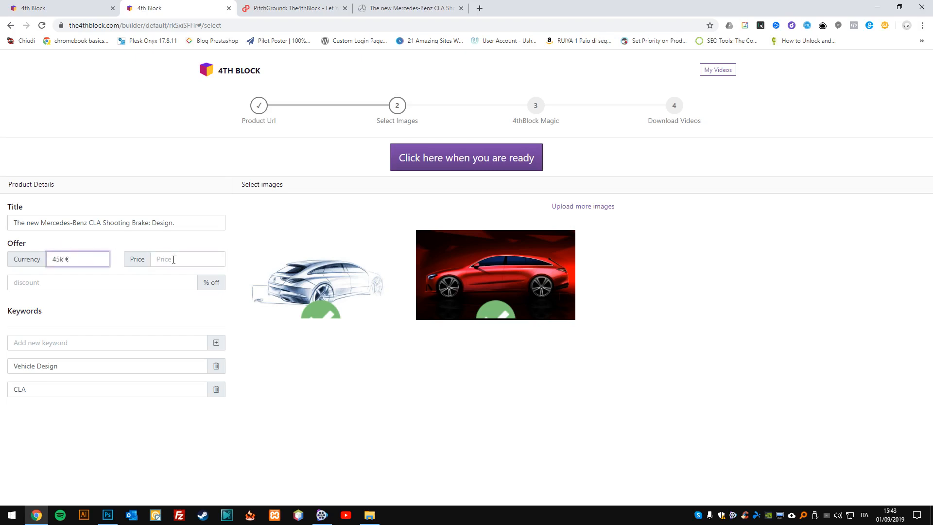
left_click_drag(90, 254, 16, 257)
key("BackSpace")
key("Tab")
type("4500")
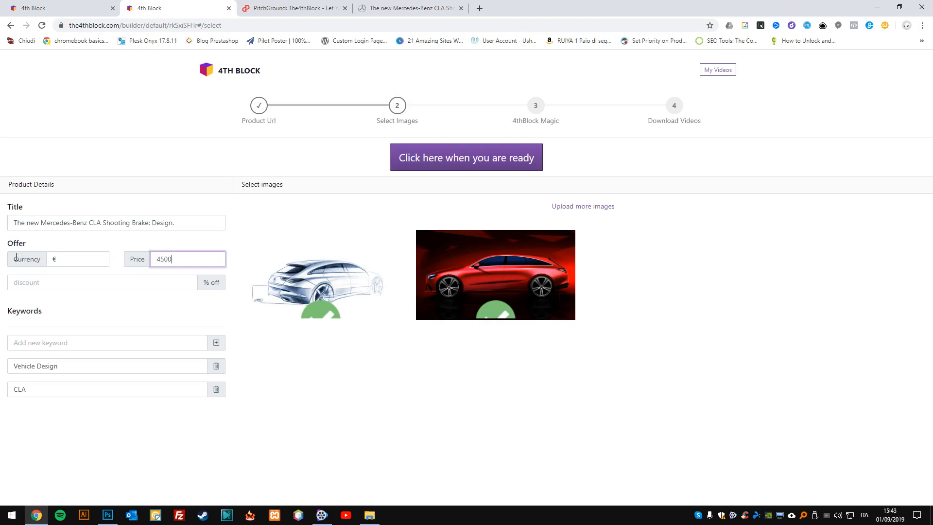
type("0")
left_click(80, 285)
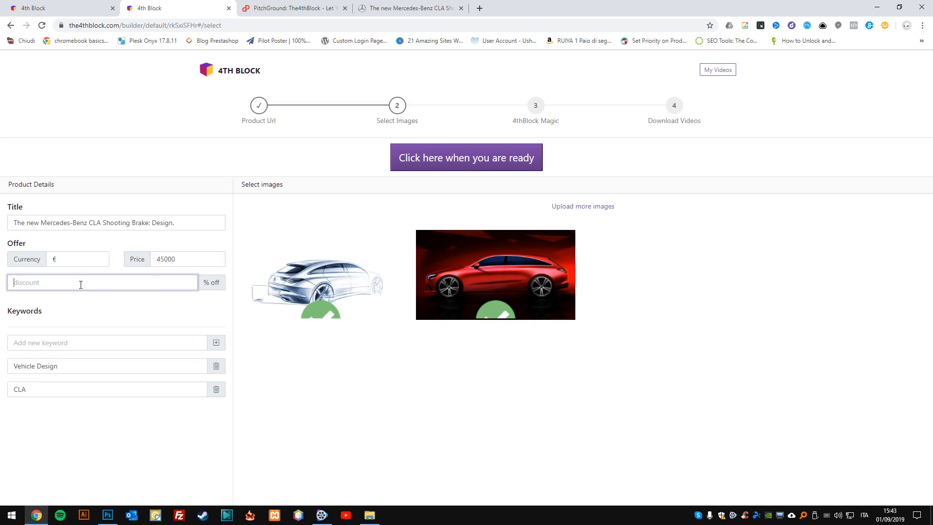
Enter "Mercedes" as a new keyword and generate the videos with both car images selected.
left_click(52, 344)
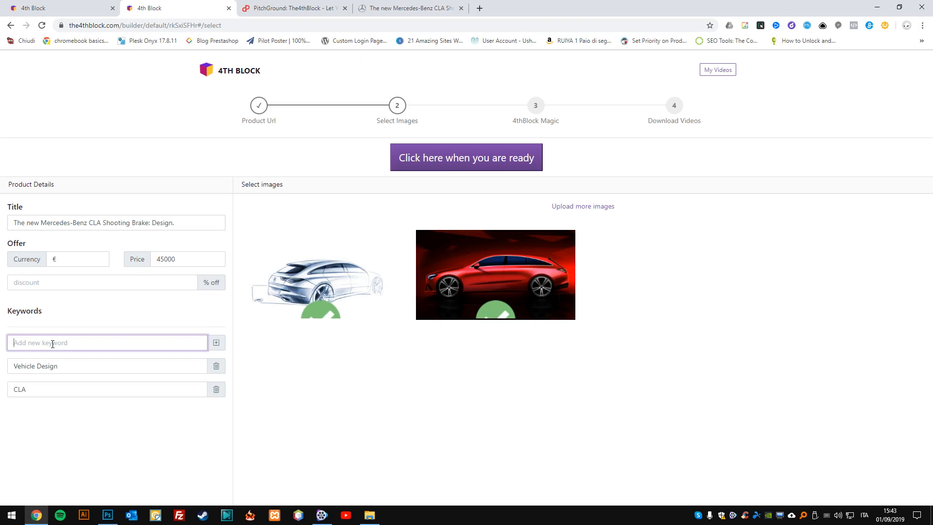
type("Mercedes")
left_click(63, 386)
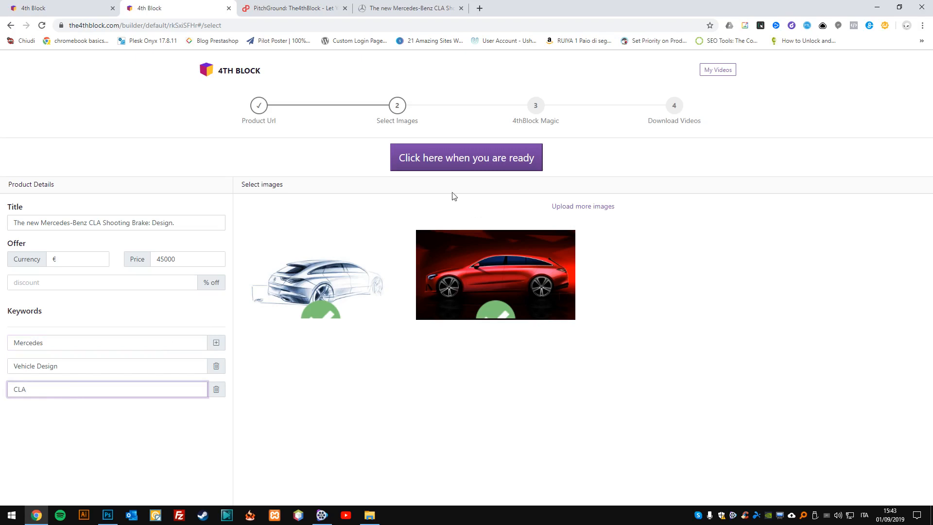
left_click(460, 158)
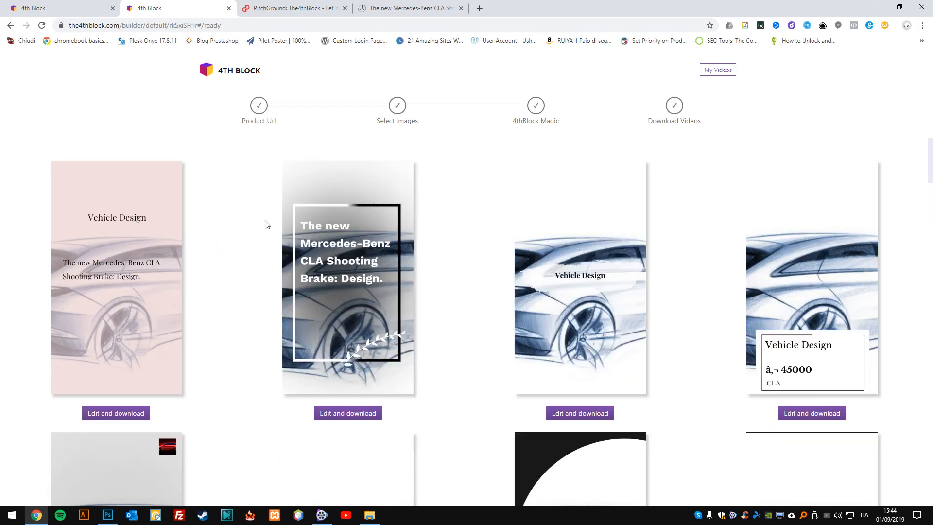
Browse the generated Mercedes story videos, checking how each template shows the title, price, keywords and car images.
scroll(250, 228, "down", 7)
scroll(250, 229, "down", 14)
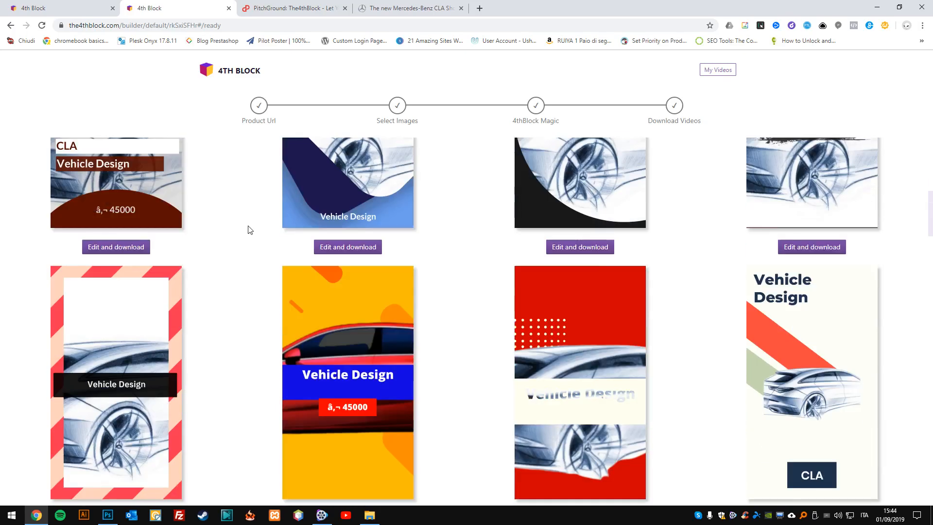
scroll(247, 228, "up", 15)
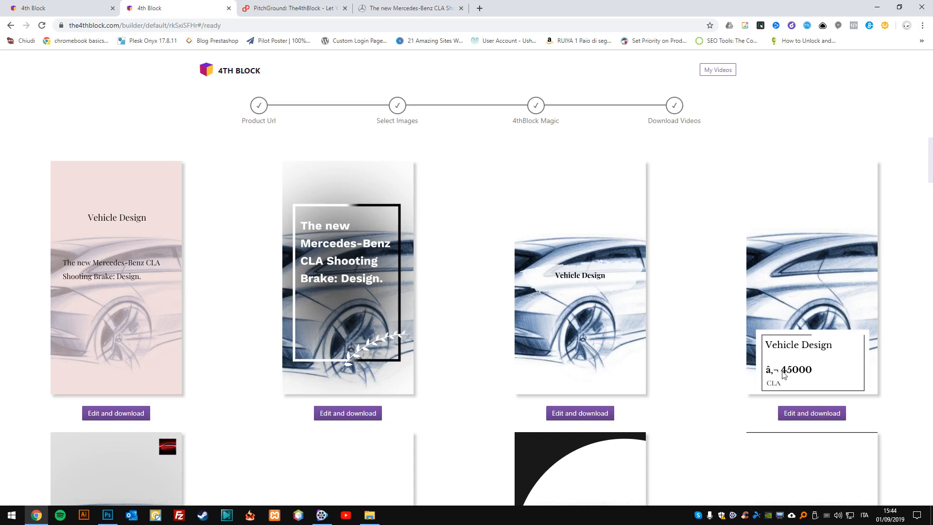
scroll(390, 387, "down", 4)
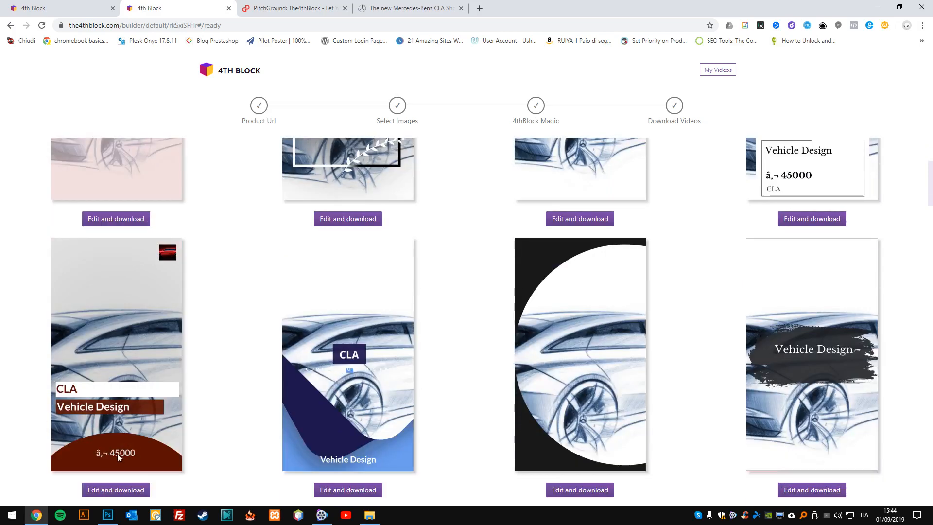
scroll(319, 363, "down", 6)
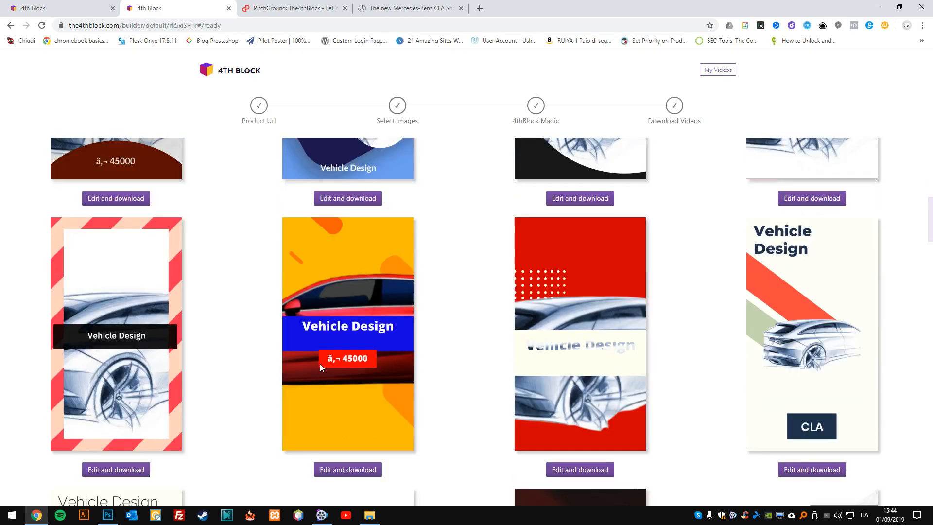
scroll(321, 342, "up", 4)
scroll(459, 257, "down", 20)
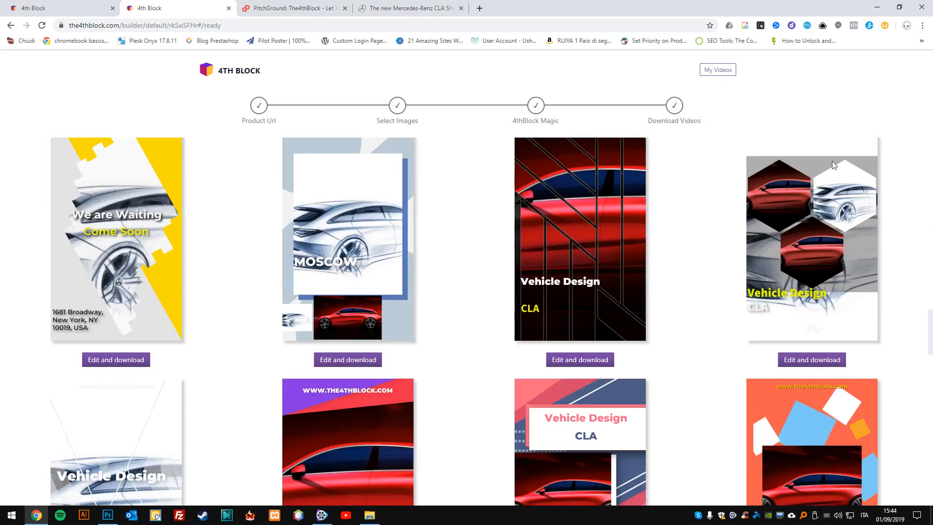
scroll(634, 217, "down", 10)
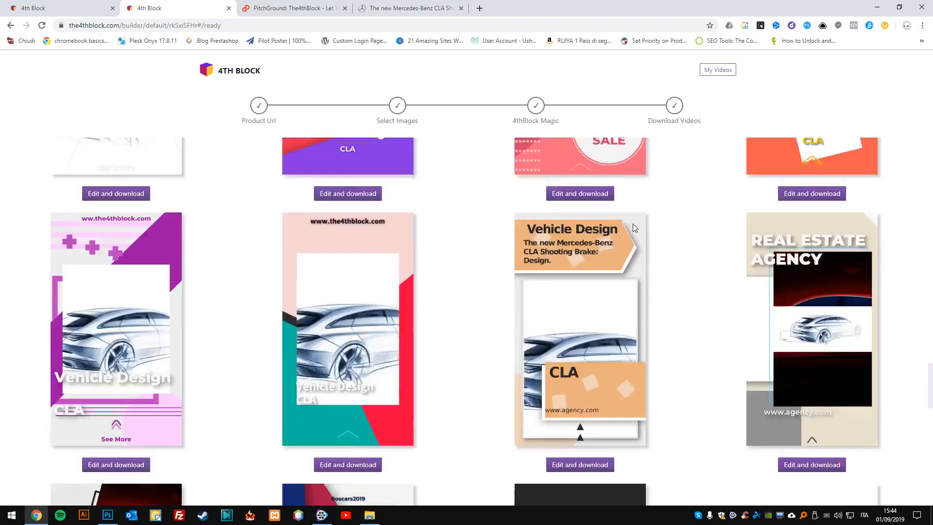
scroll(661, 218, "down", 2)
scroll(658, 218, "up", 7)
scroll(469, 440, "down", 7)
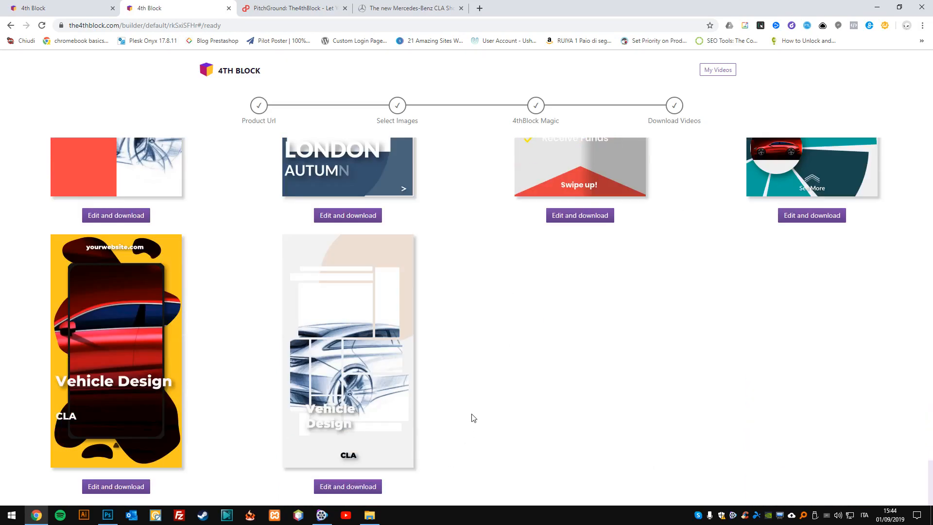
Examine the lower rows of generated Mercedes videos, comparing how their layouts combine the car images, titles and placeholder text.
scroll(470, 413, "up", 7)
scroll(471, 415, "up", 15)
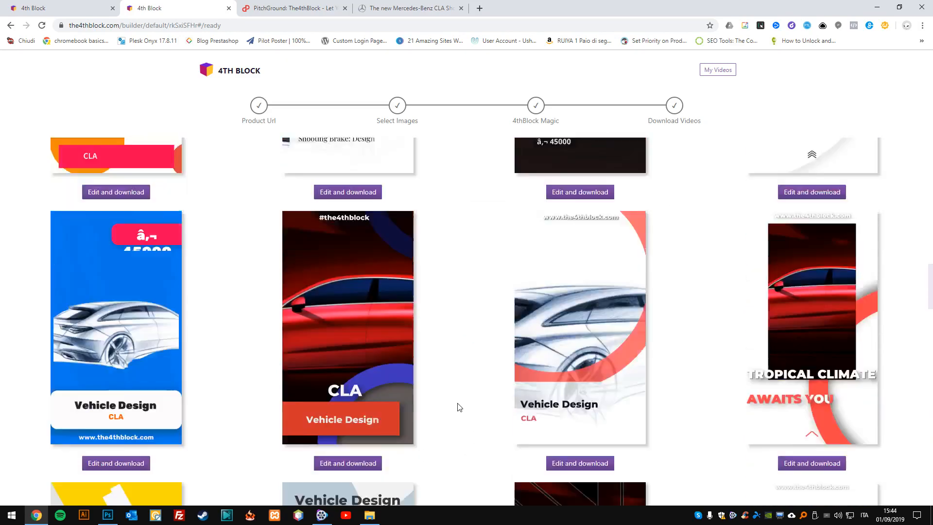
scroll(456, 405, "up", 10)
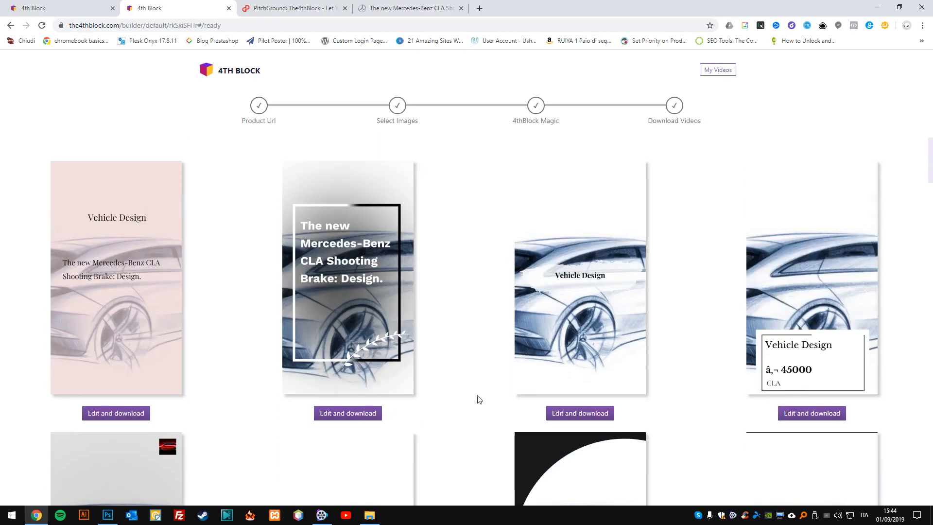
scroll(498, 392, "down", 10)
scroll(500, 393, "down", 5)
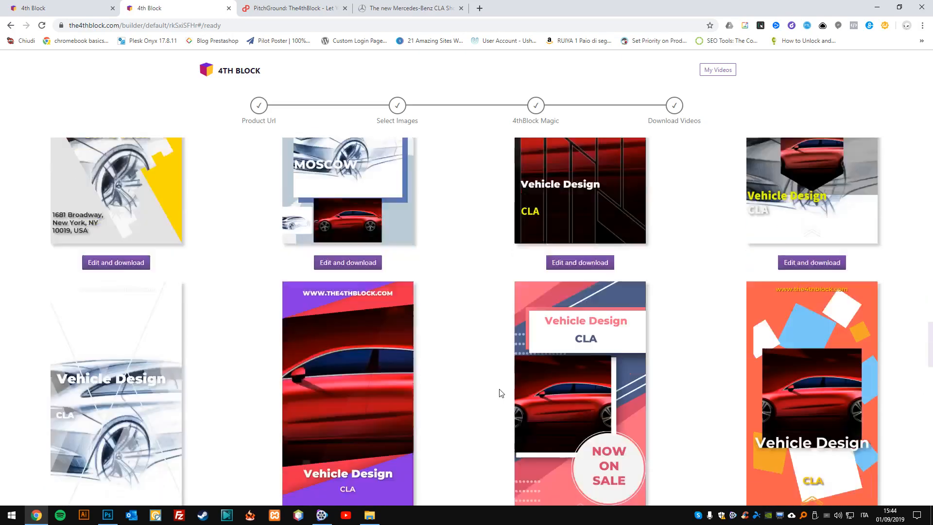
scroll(500, 392, "up", 4)
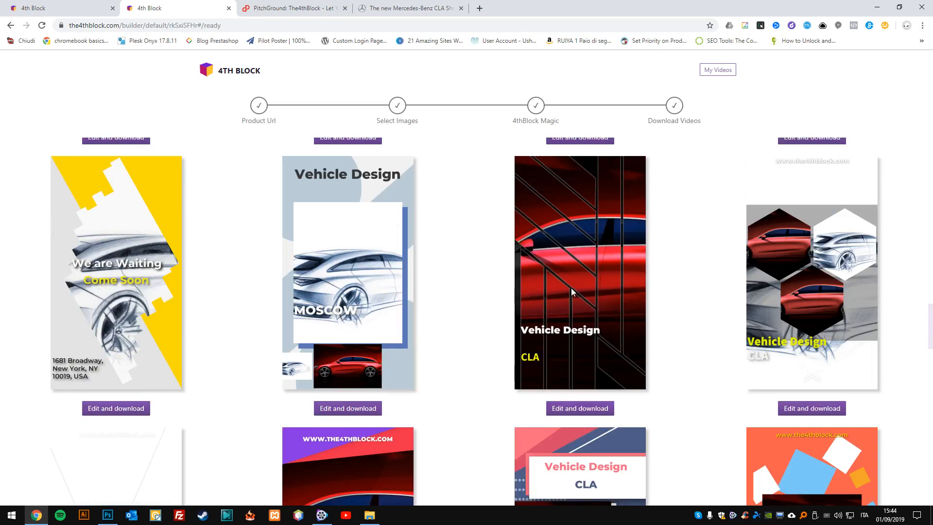
scroll(467, 306, "down", 3)
scroll(468, 307, "down", 1)
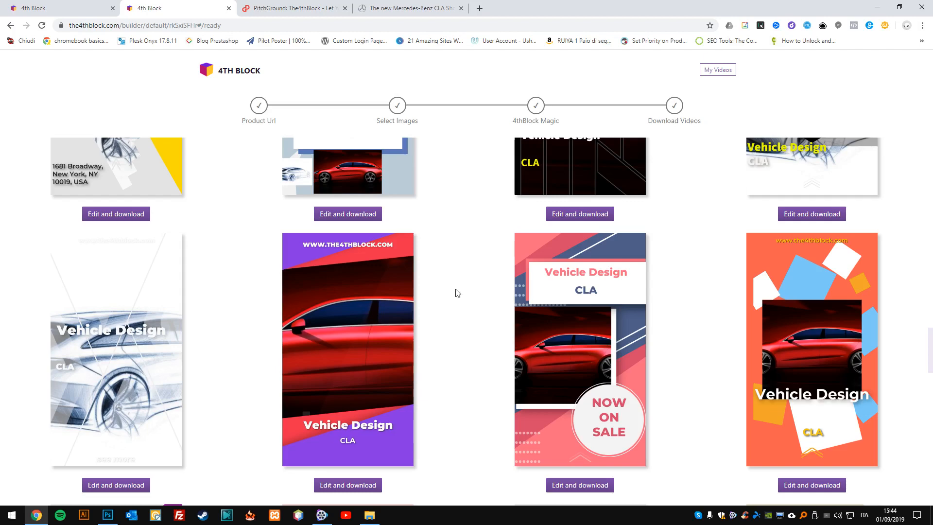
scroll(360, 469, "down", 1)
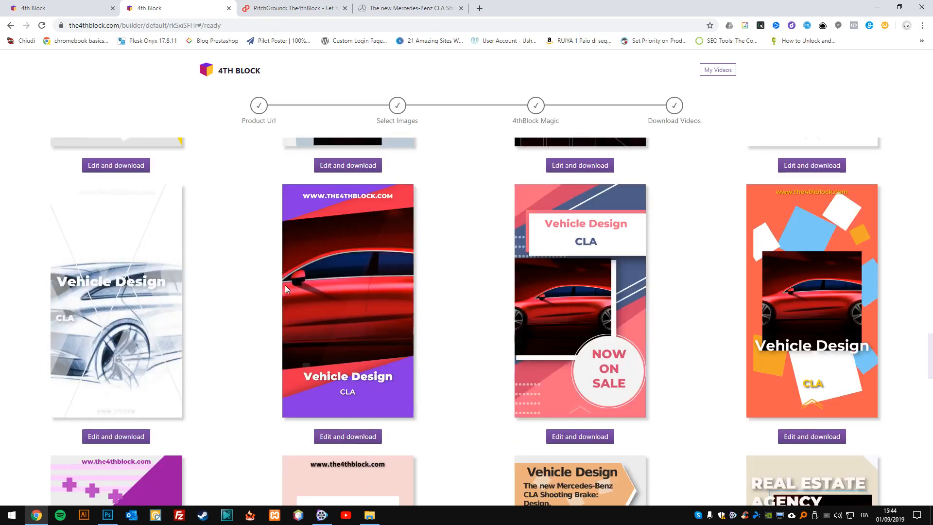
left_click(555, 259)
scroll(312, 296, "down", 4)
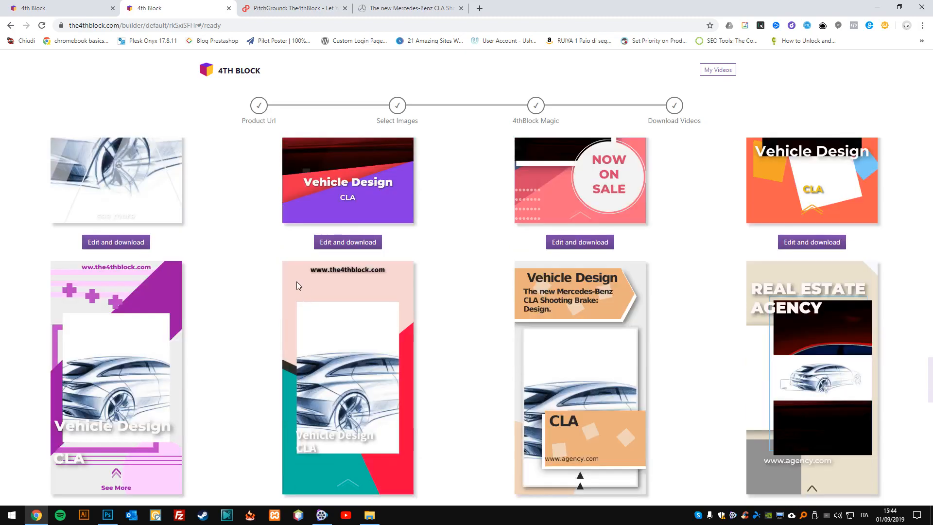
Compare the title, price, CLA label and car image placement across the upper rows of generated videos.
scroll(298, 280, "up", 10)
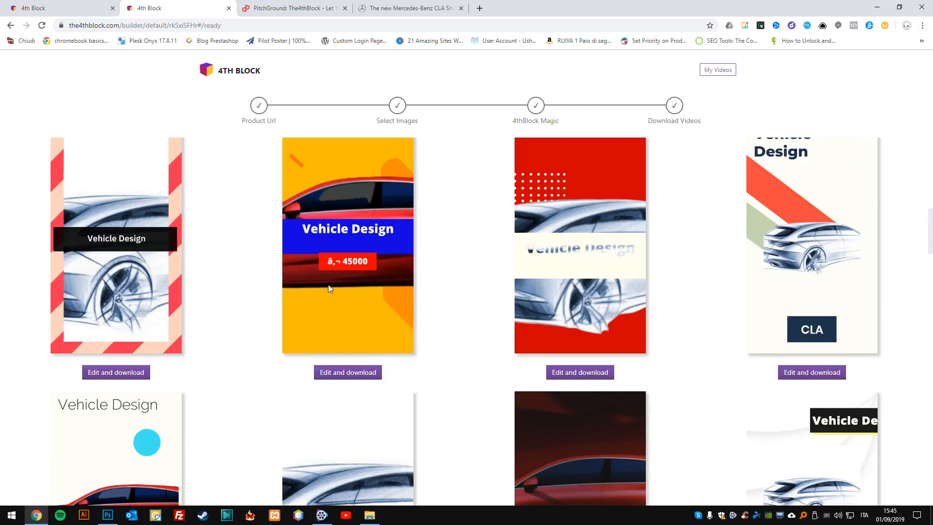
scroll(421, 274, "down", 1)
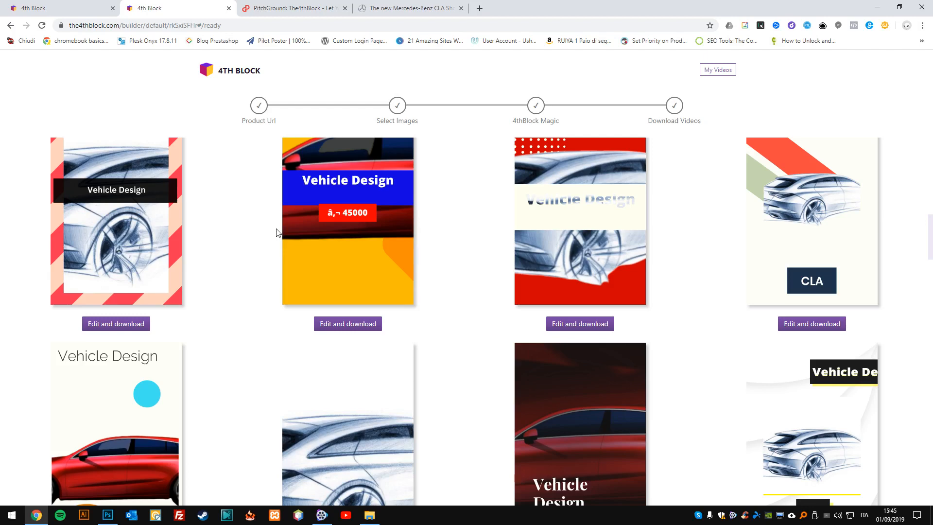
scroll(371, 207, "down", 5)
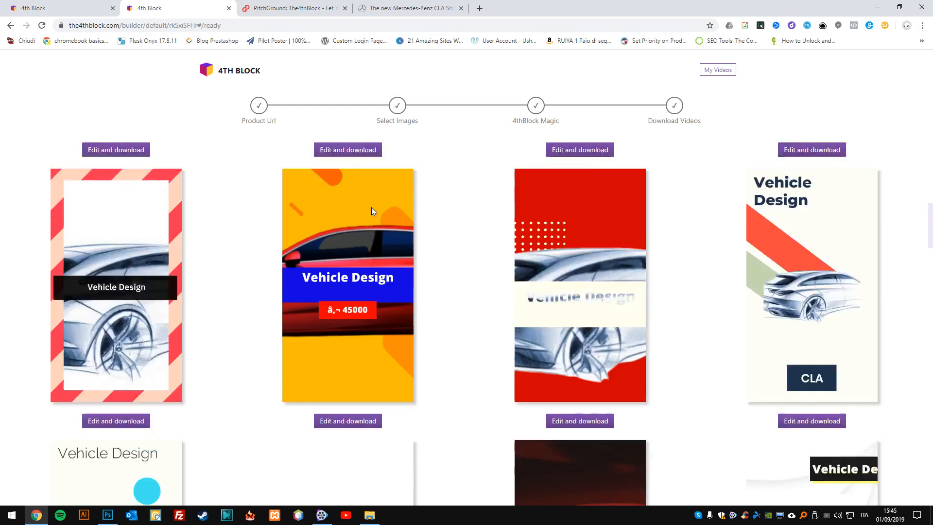
scroll(424, 252, "up", 5)
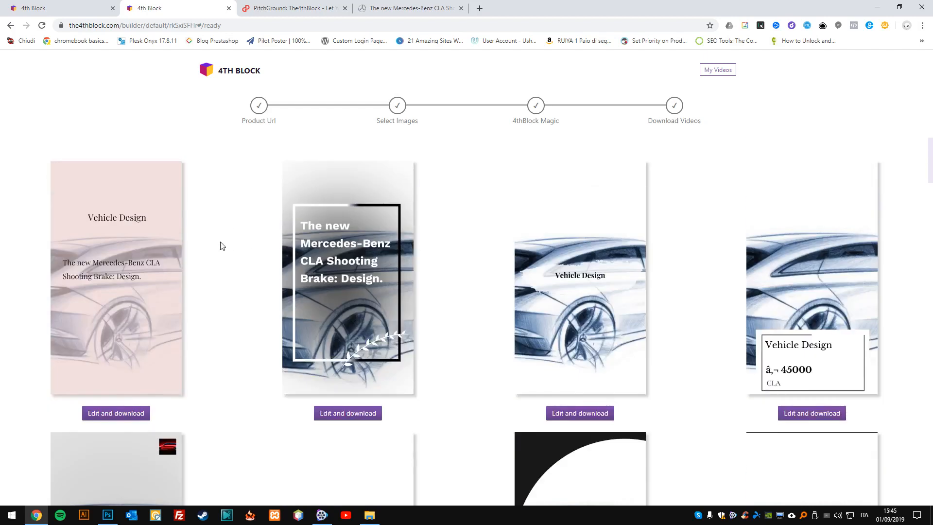
scroll(842, 382, "down", 5)
scroll(229, 416, "down", 4)
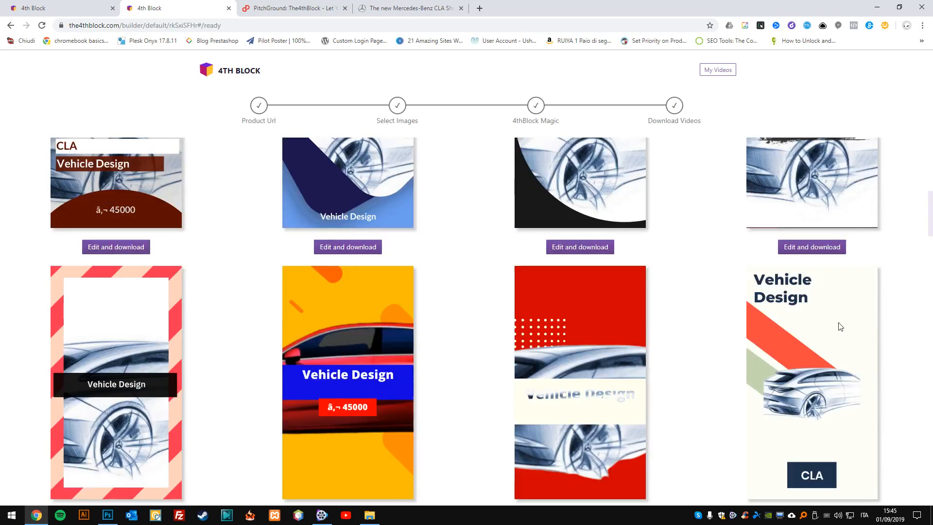
scroll(467, 383, "up", 3)
scroll(467, 383, "down", 1)
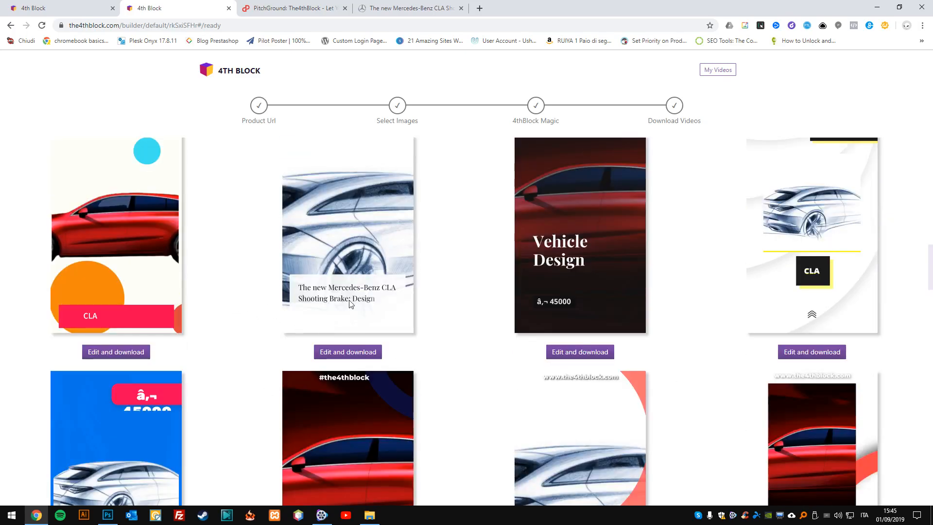
scroll(394, 296, "down", 12)
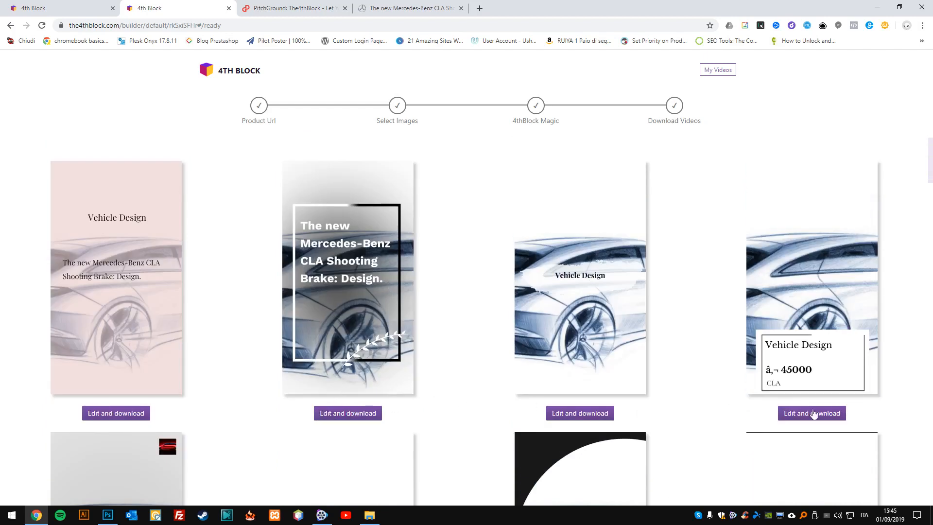
scroll(728, 410, "down", 5)
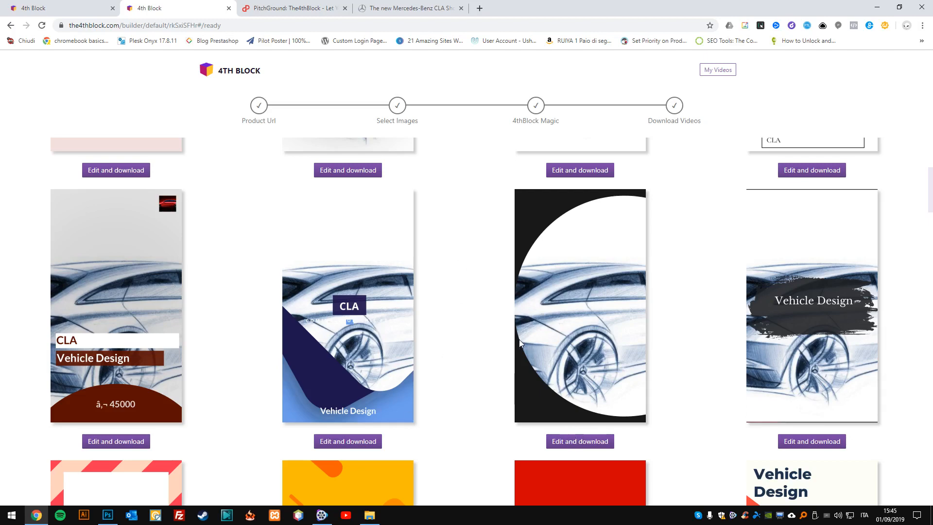
scroll(469, 334, "down", 3)
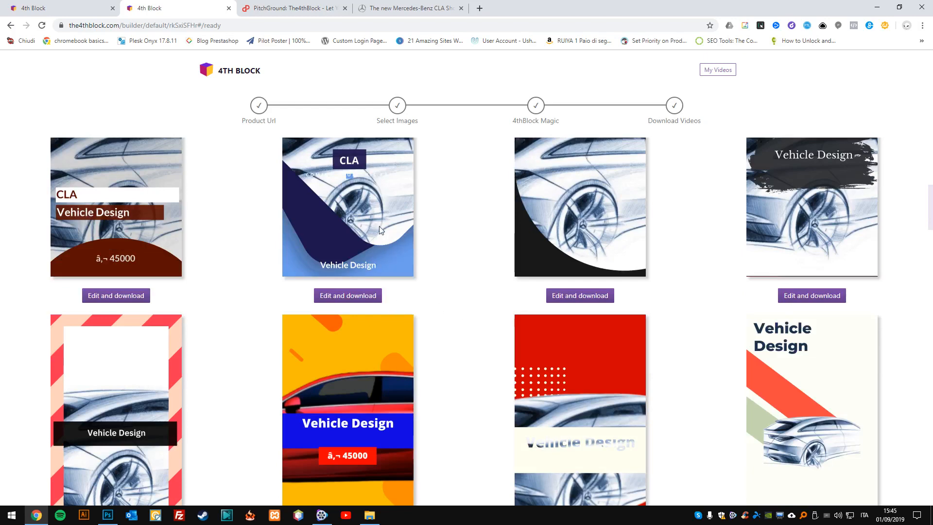
scroll(413, 253, "down", 6)
scroll(422, 262, "up", 4)
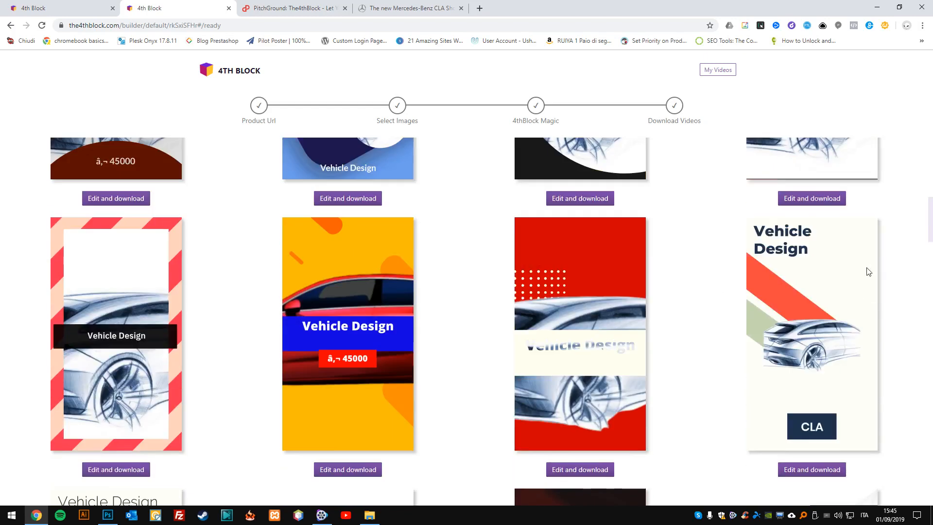
scroll(816, 267, "down", 1)
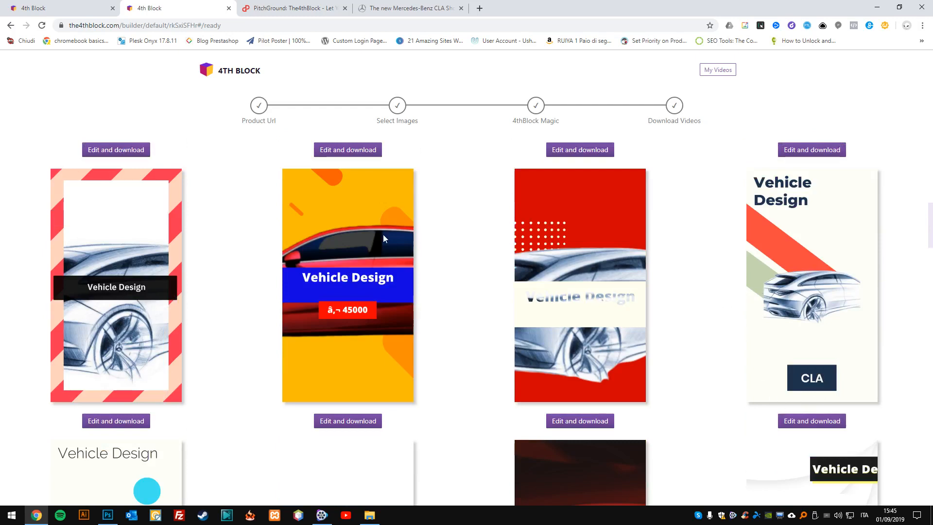
scroll(417, 240, "up", 4)
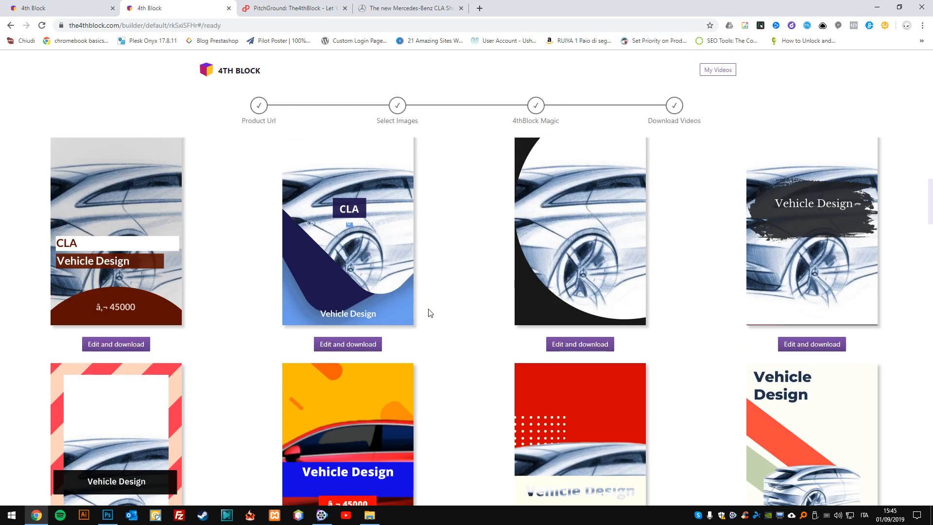
Open the dark video with the red car, "Vehicle Design" title and 45000 price for editing, and play its preview.
scroll(366, 334, "down", 9)
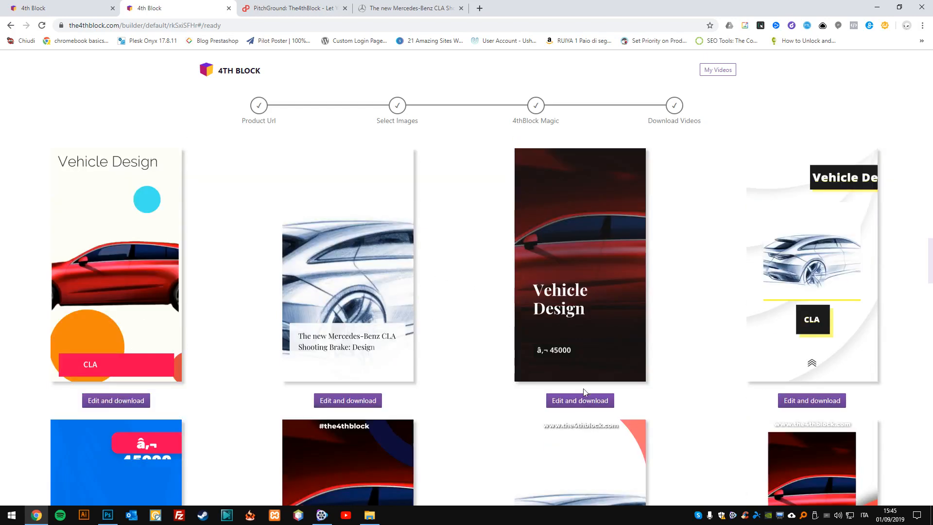
left_click(579, 402)
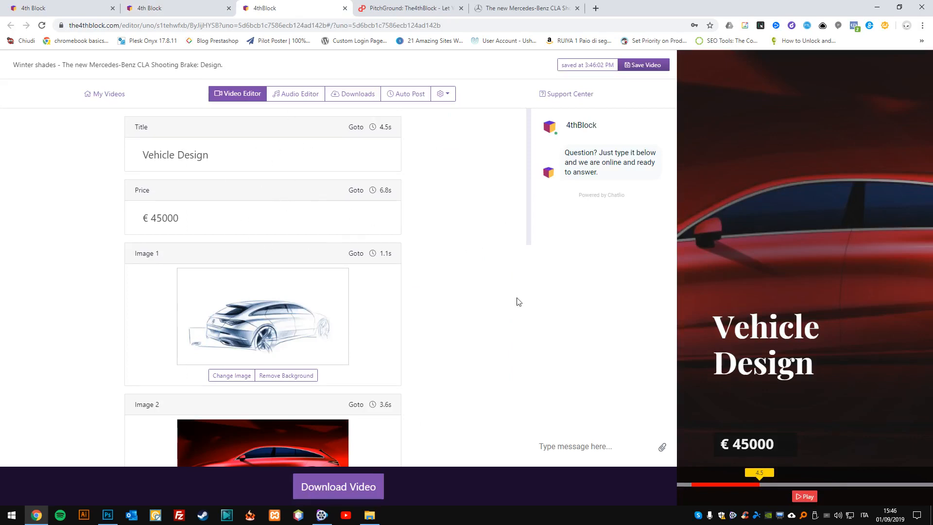
left_click(805, 496)
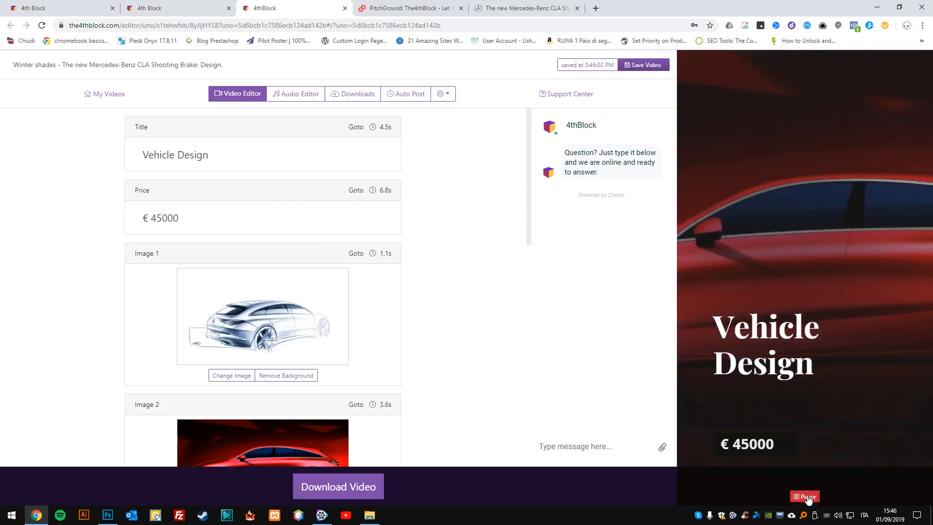
Review the video's editable name, title, price, image and call-to-action fields while the preview plays.
scroll(407, 358, "down", 15)
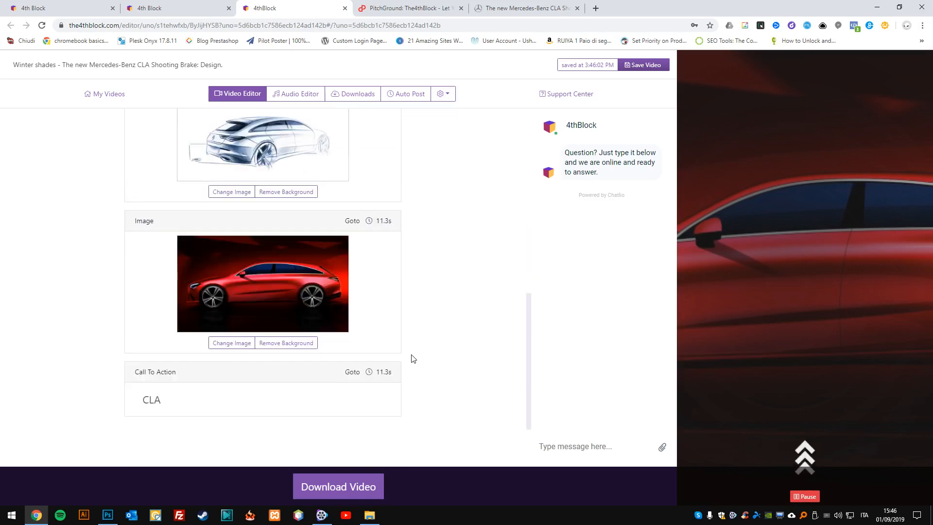
scroll(340, 355, "up", 15)
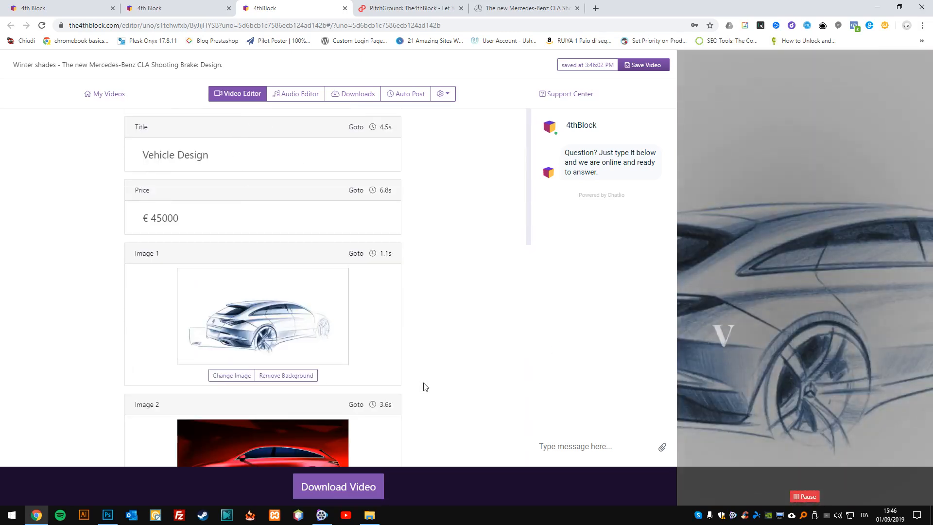
left_click_drag(526, 205, 521, 130)
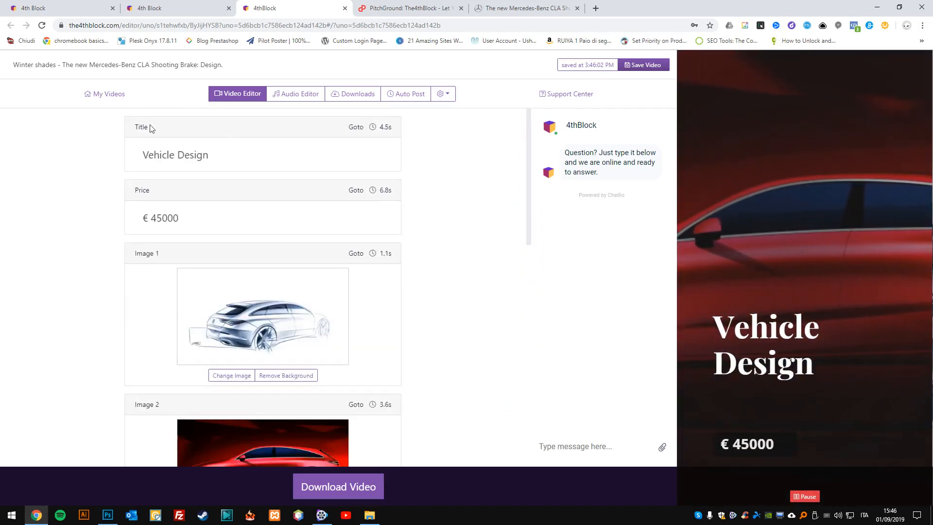
left_click(52, 66)
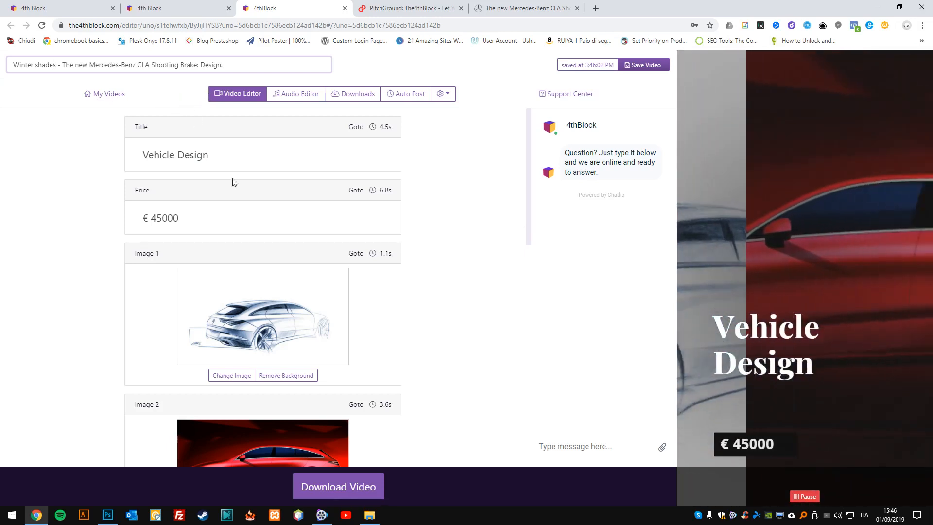
Replace the video's title text with "Mercedes Super Car".
left_click(249, 158)
type("Mer")
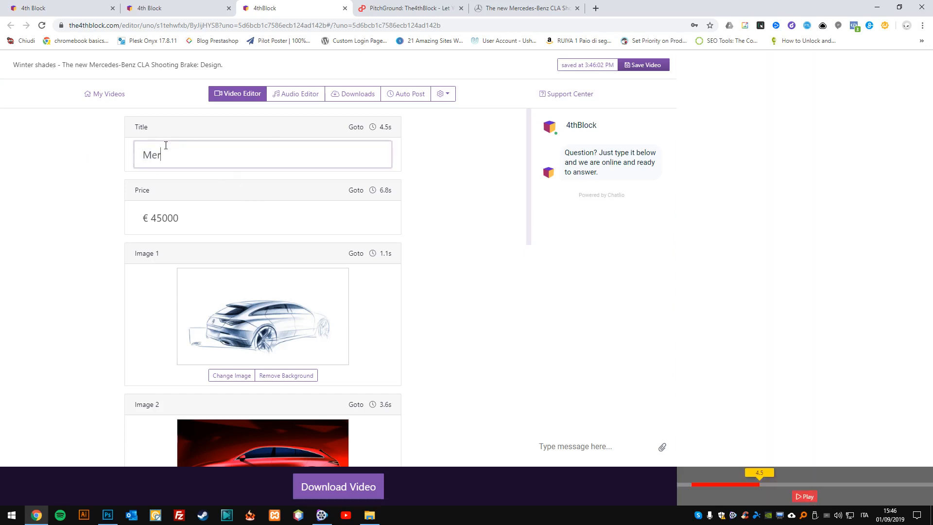
type("cedes ")
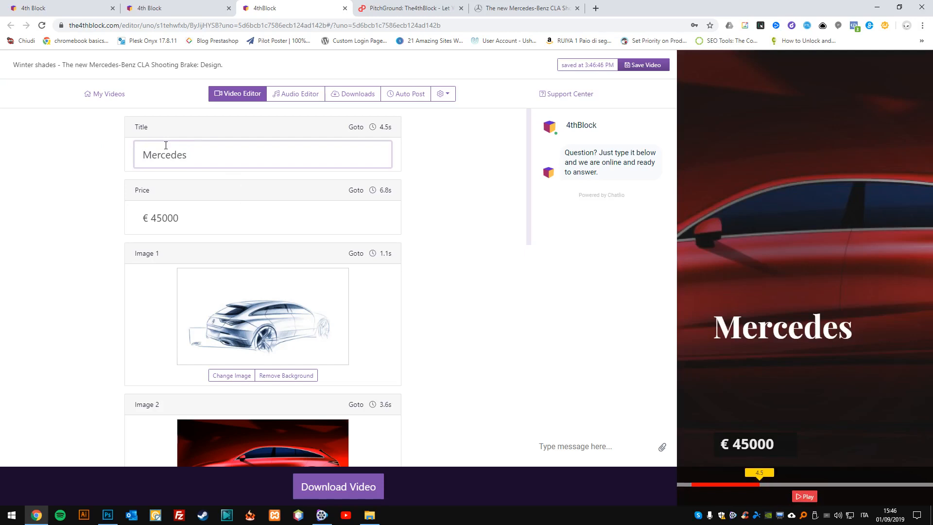
type("Super Car")
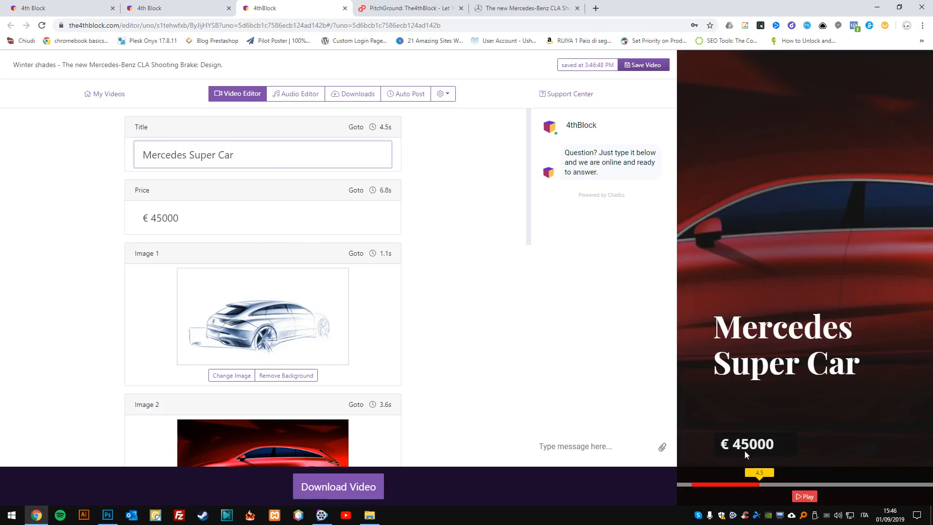
Leave the editor for the Mercedes page's browser tab and search Google Images for "cla mercedes".
scroll(278, 311, "down", 3)
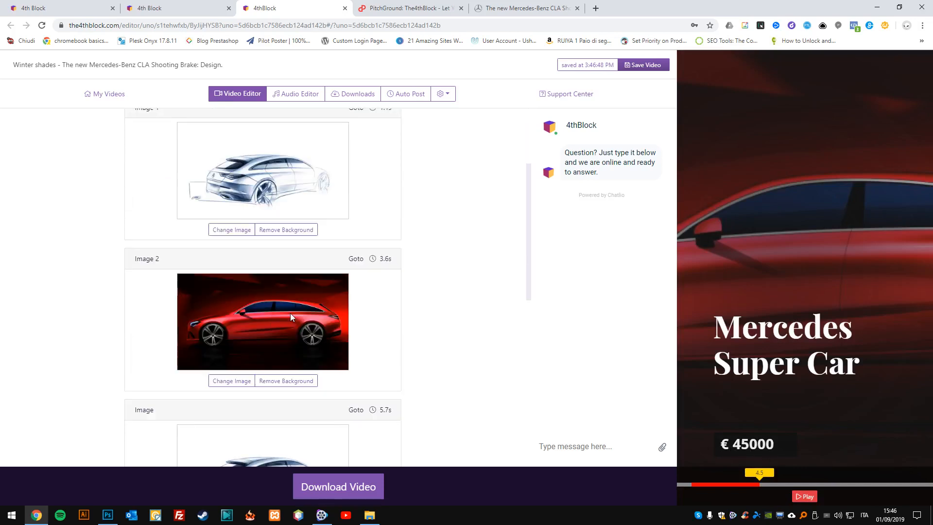
scroll(314, 299, "up", 1)
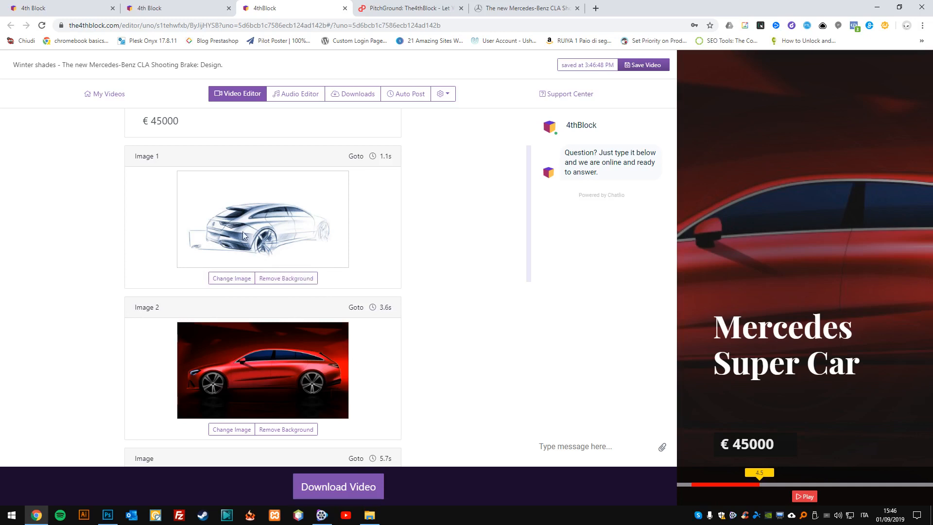
scroll(302, 249, "down", 4)
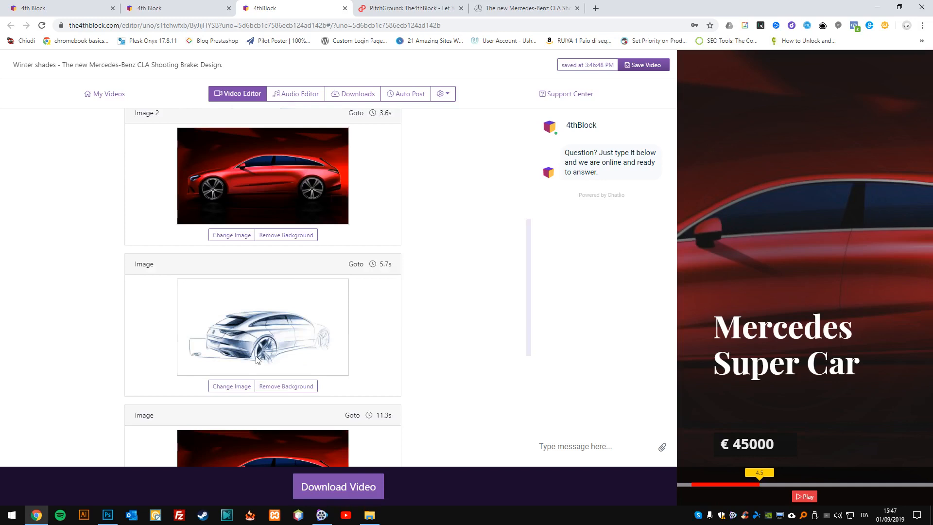
scroll(243, 377, "down", 3)
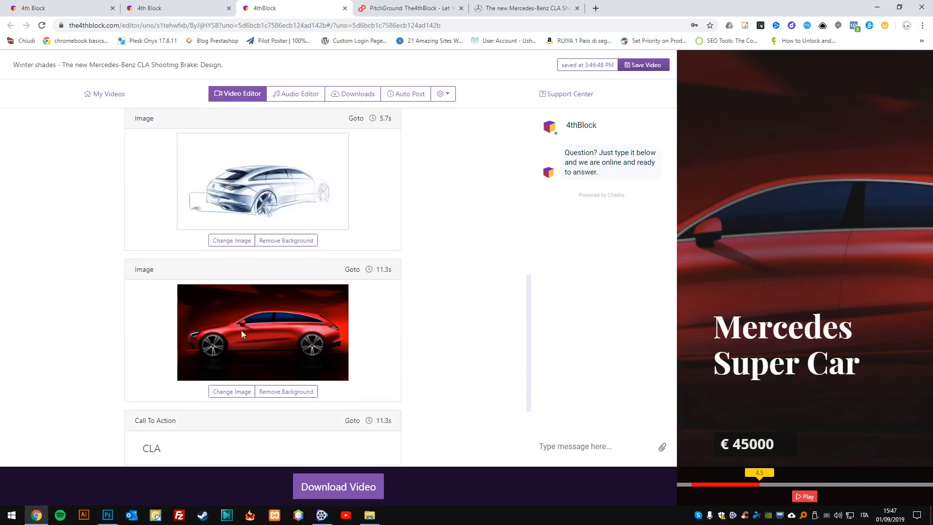
left_click(502, 5)
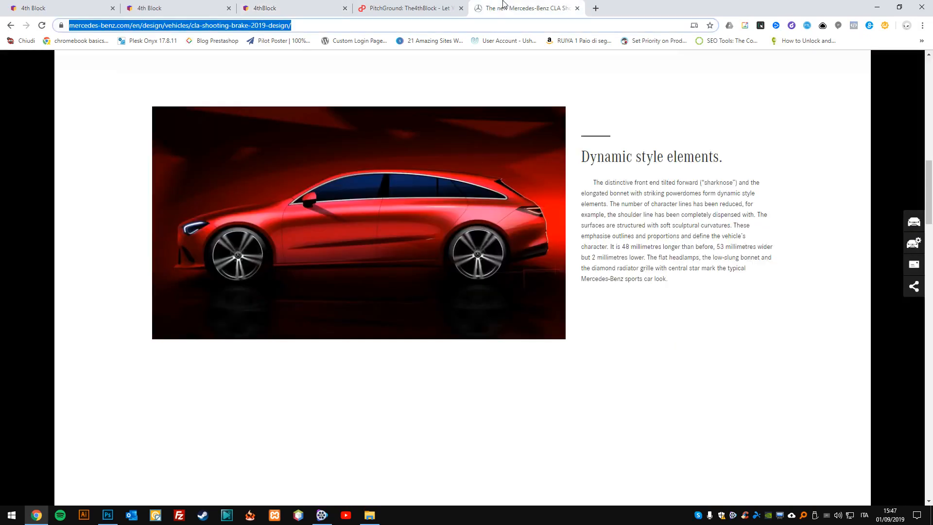
left_click(110, 220)
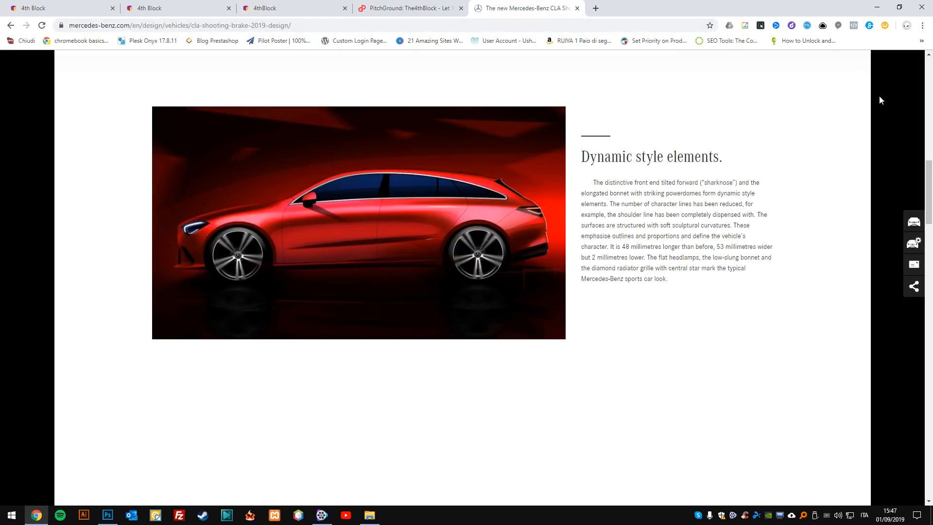
left_click(545, 21)
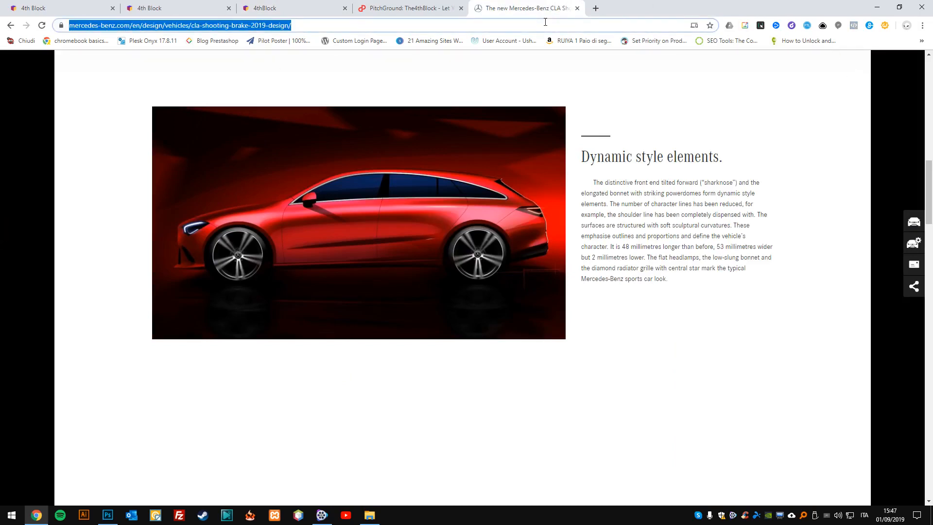
type("cla mercedes")
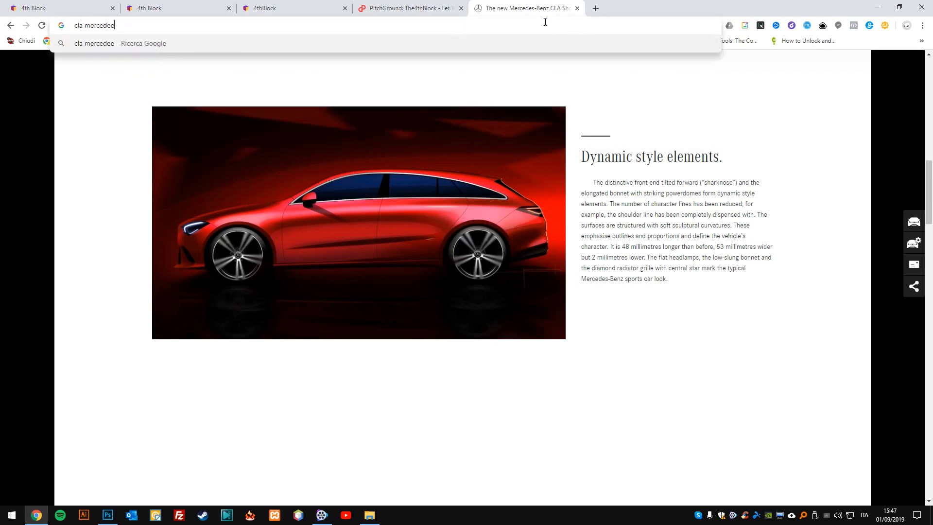
key("Return")
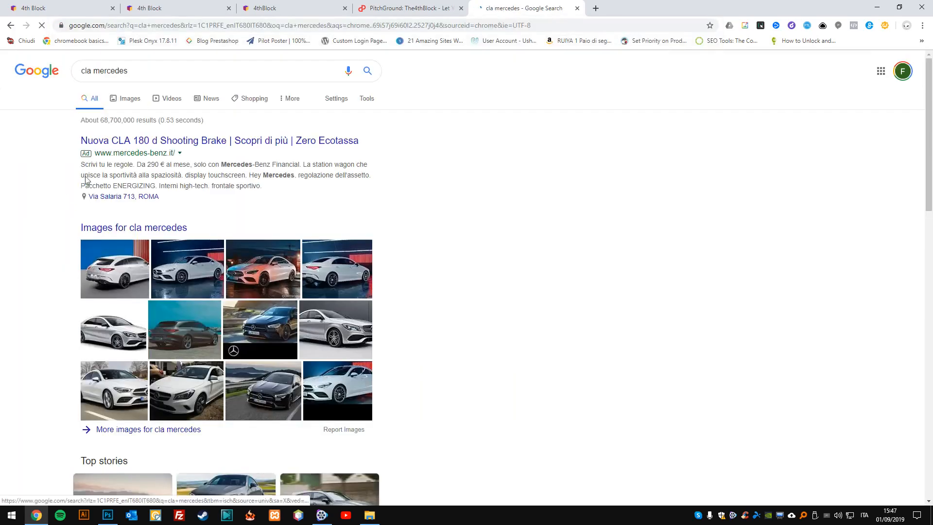
left_click(126, 98)
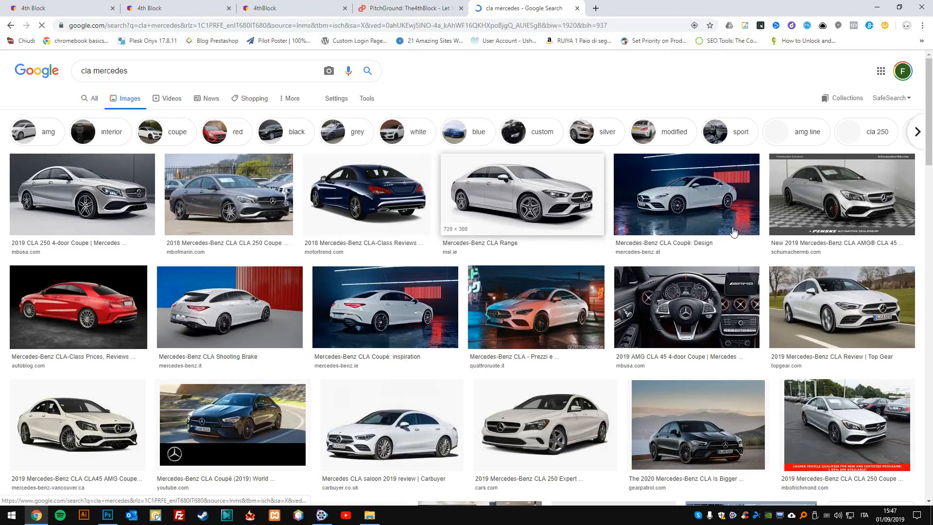
Copy the image address of the Quattroruote photo showing the CLA at night on wet pavement.
left_click(558, 315)
right_click(641, 162)
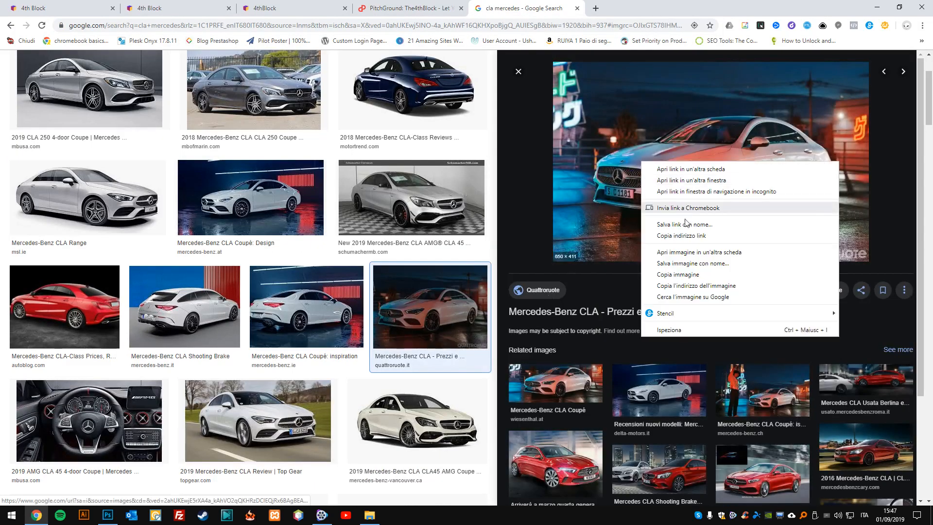
left_click(696, 288)
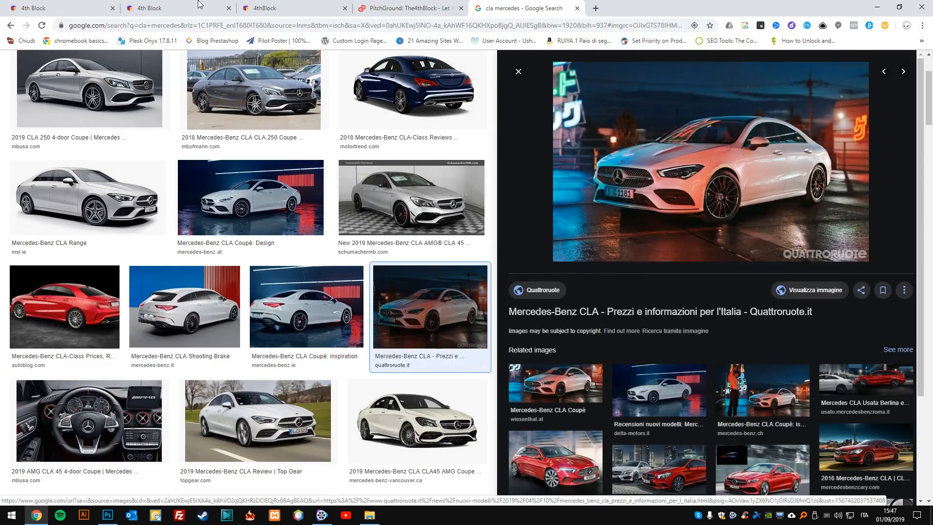
Return to the video editor and load the copied image URL as the replacement for the 11.3s image.
left_click(265, 8)
scroll(241, 258, "up", 6)
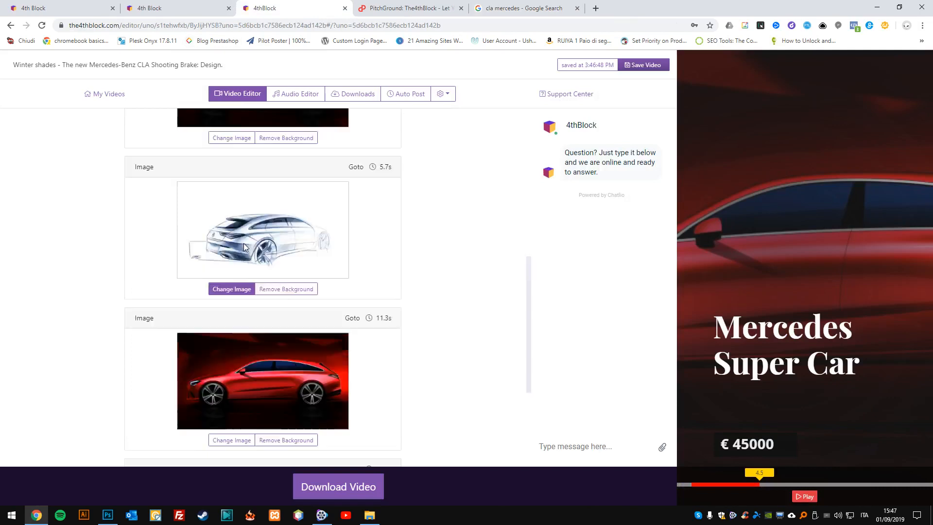
scroll(241, 277, "down", 4)
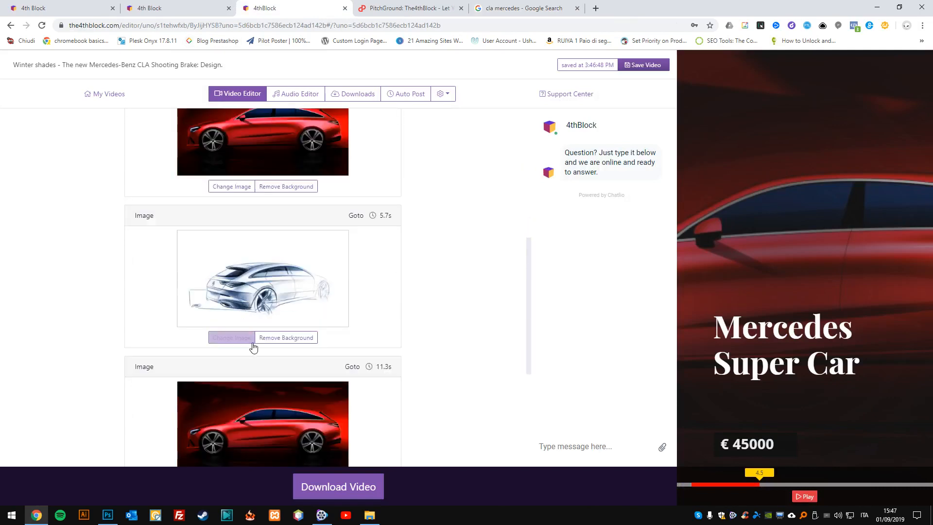
scroll(236, 437, "down", 1)
scroll(235, 456, "down", 1)
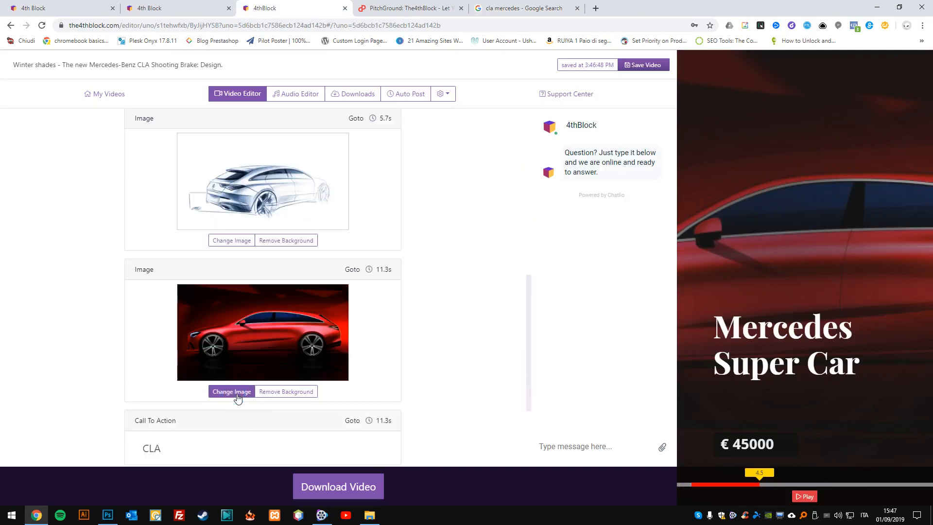
left_click(232, 391)
left_click(333, 187)
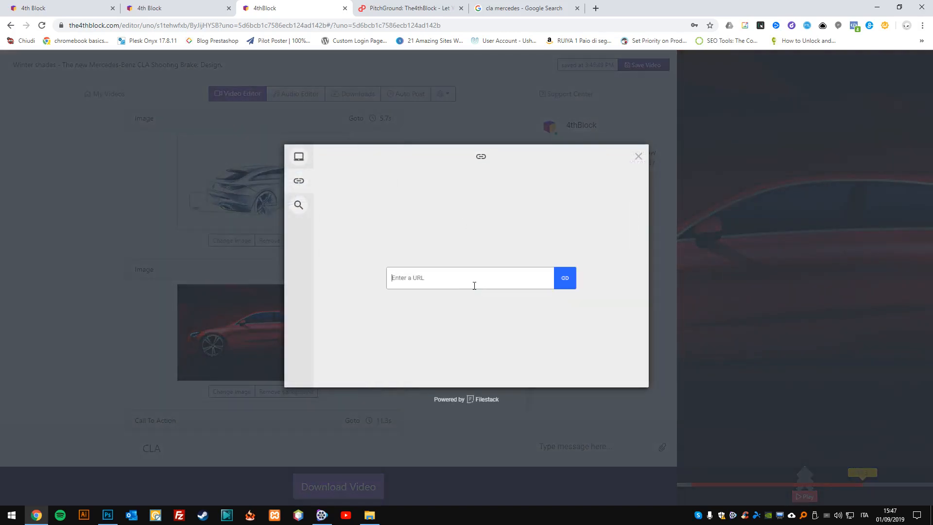
key("ctrl+v")
left_click(565, 278)
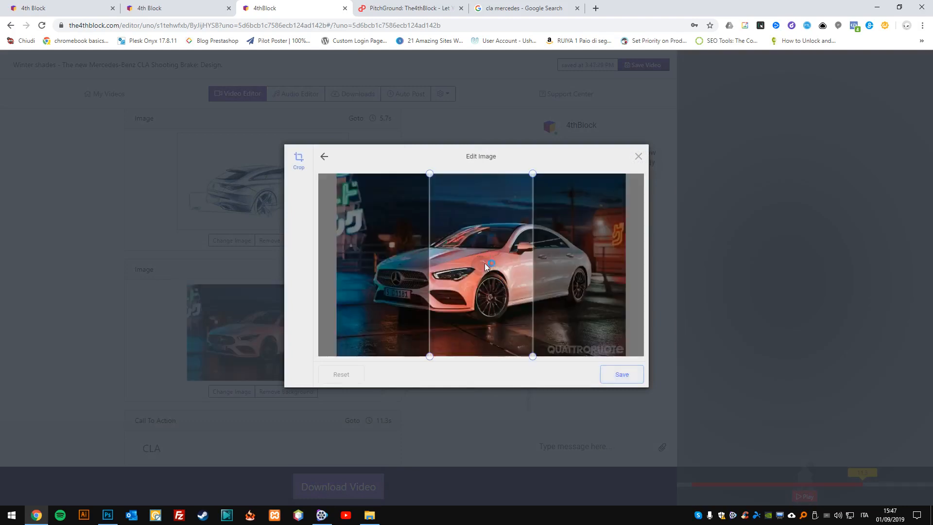
Crop the night photo vertically around the car's front grille and upload it.
left_click_drag(456, 260, 431, 259)
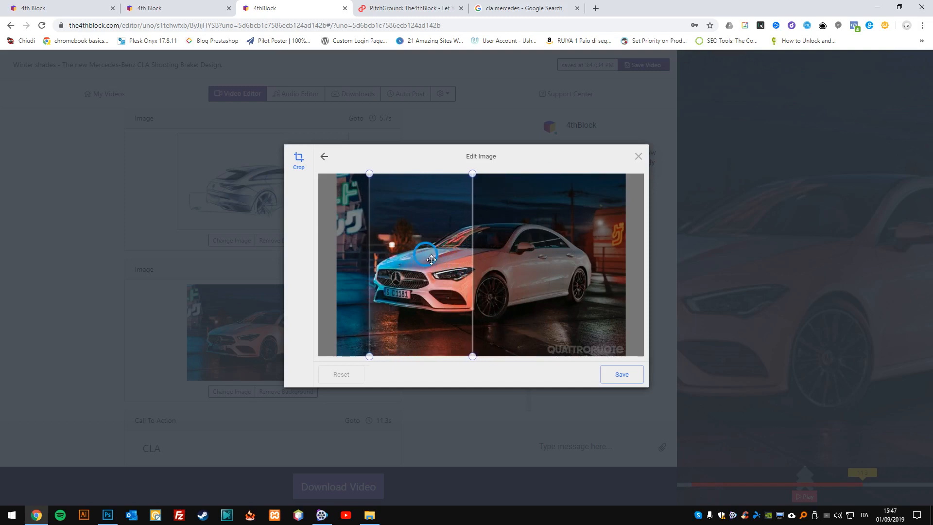
left_click(623, 374)
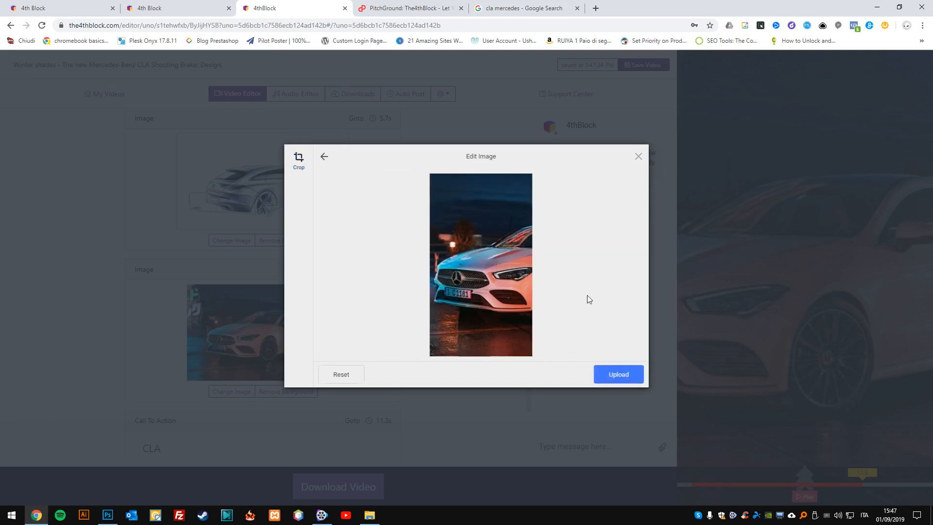
left_click(632, 378)
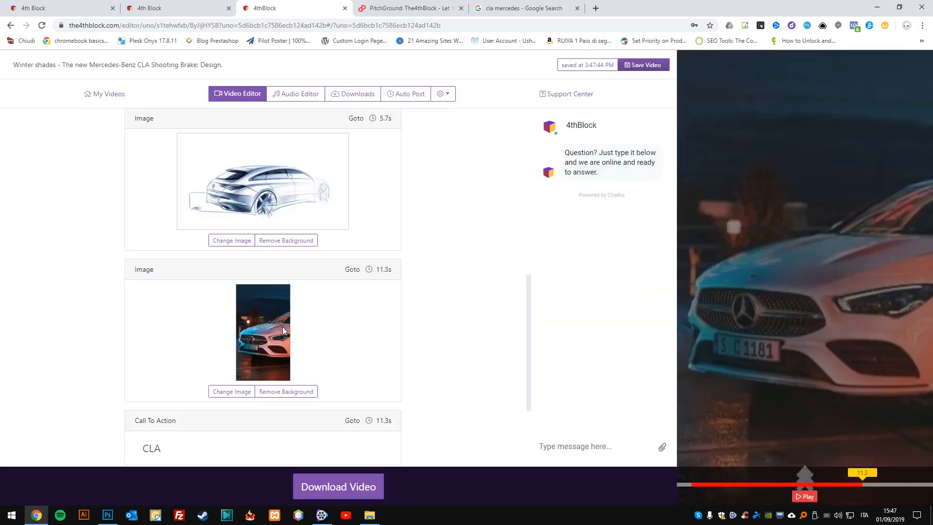
Play the video preview to check the replaced closing image.
scroll(287, 323, "up", 2)
scroll(286, 290, "up", 2)
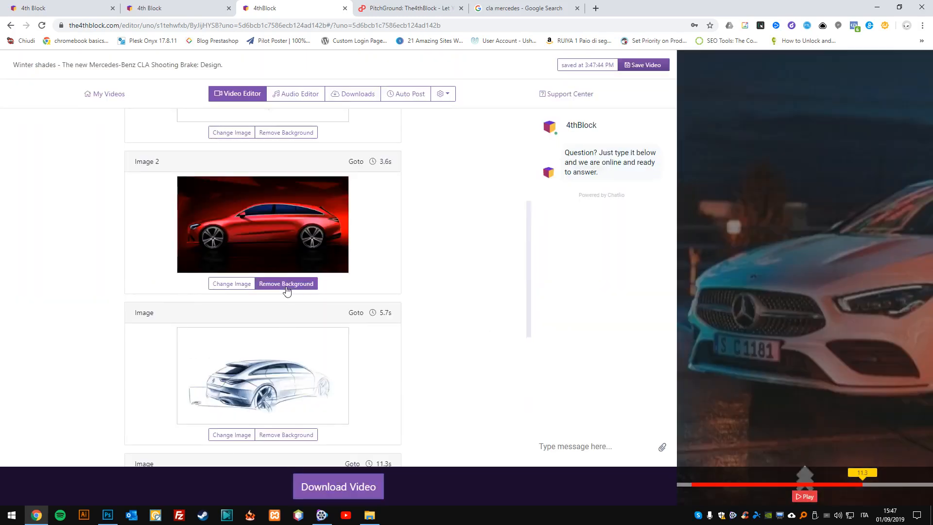
left_click(808, 496)
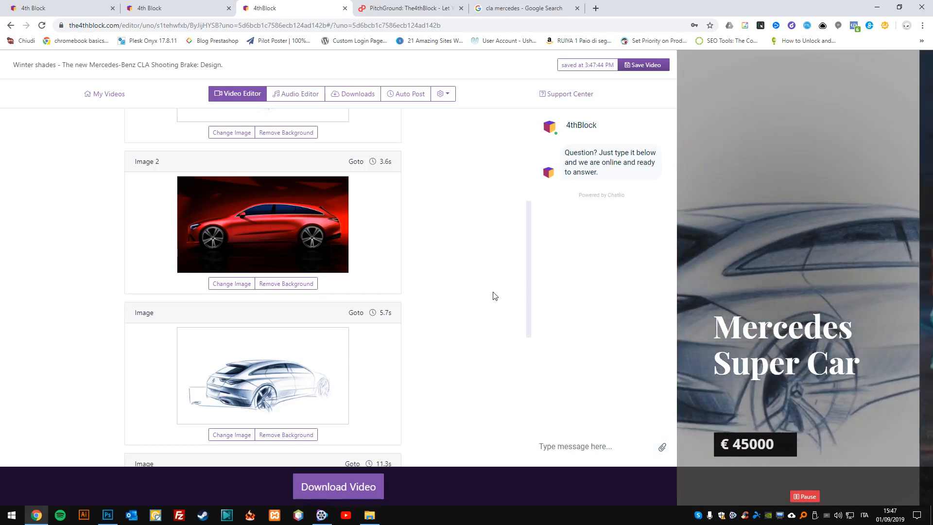
Copy the image address of the 2019 AMG CLA 45 interior photo from the Google Images results.
left_click(510, 4)
scroll(336, 290, "down", 3)
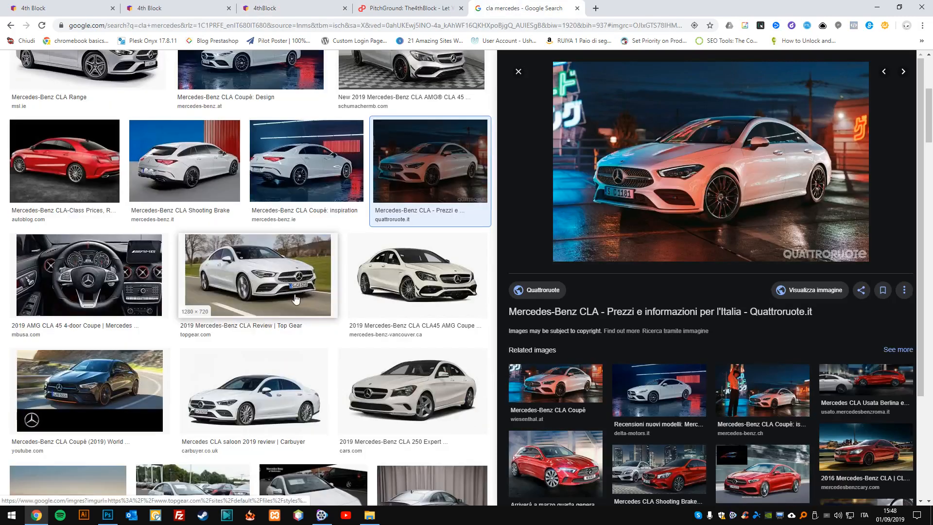
left_click(88, 277)
right_click(661, 176)
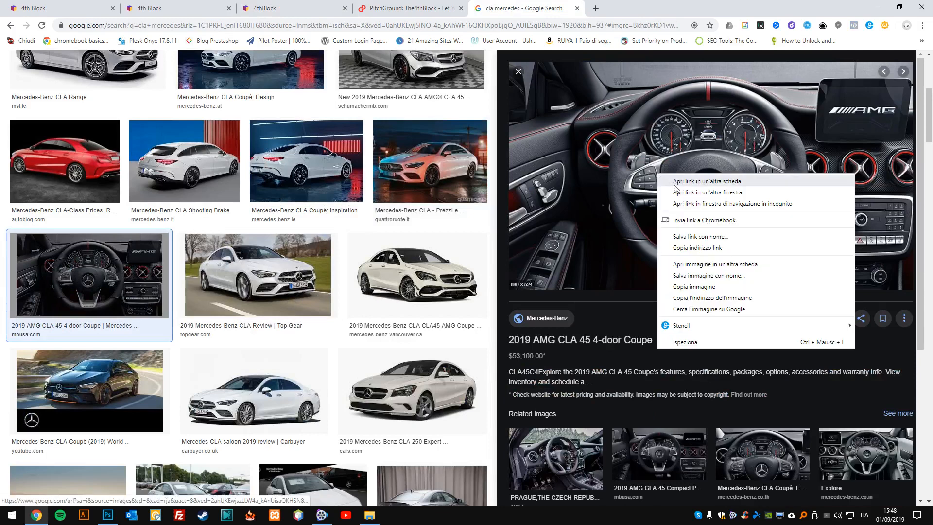
left_click(694, 287)
Return to the video editor and load the copied interior image URL in place of the 5.7s car sketch.
left_click(293, 6)
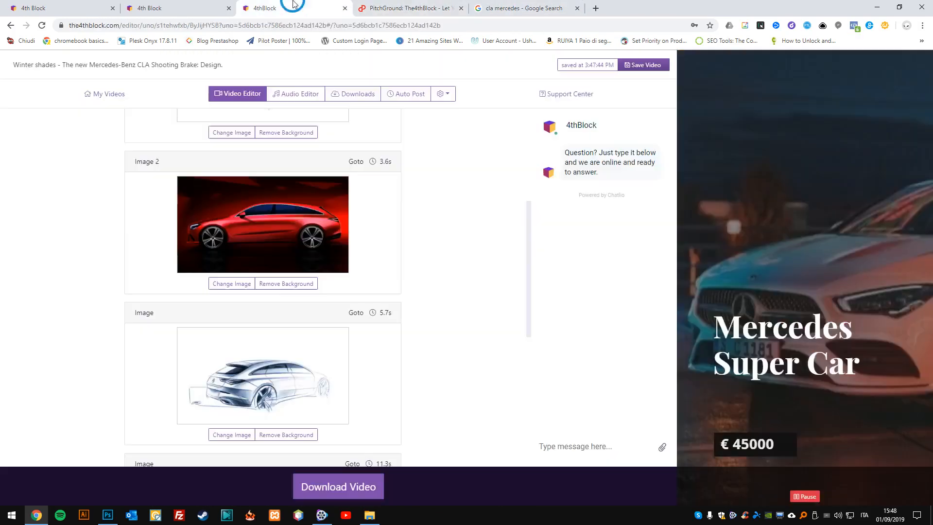
scroll(319, 350, "down", 6)
scroll(319, 350, "up", 8)
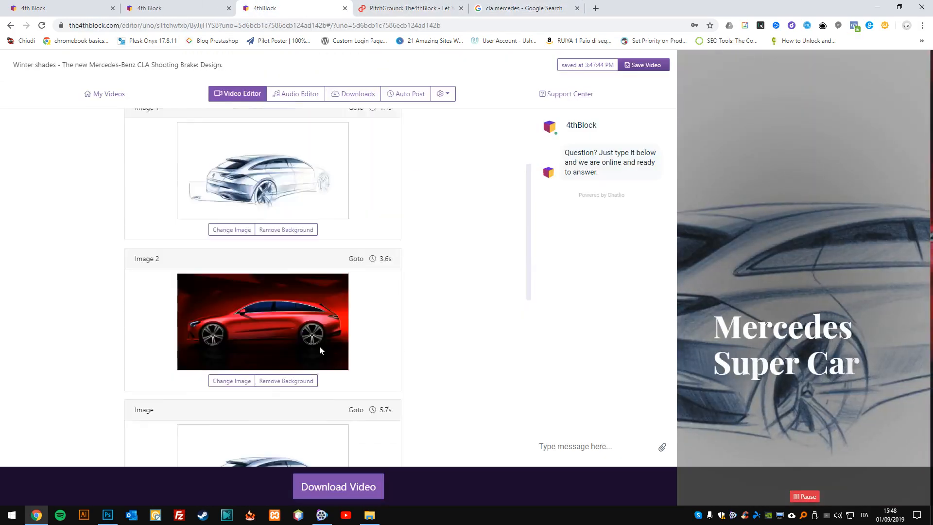
scroll(319, 345, "down", 3)
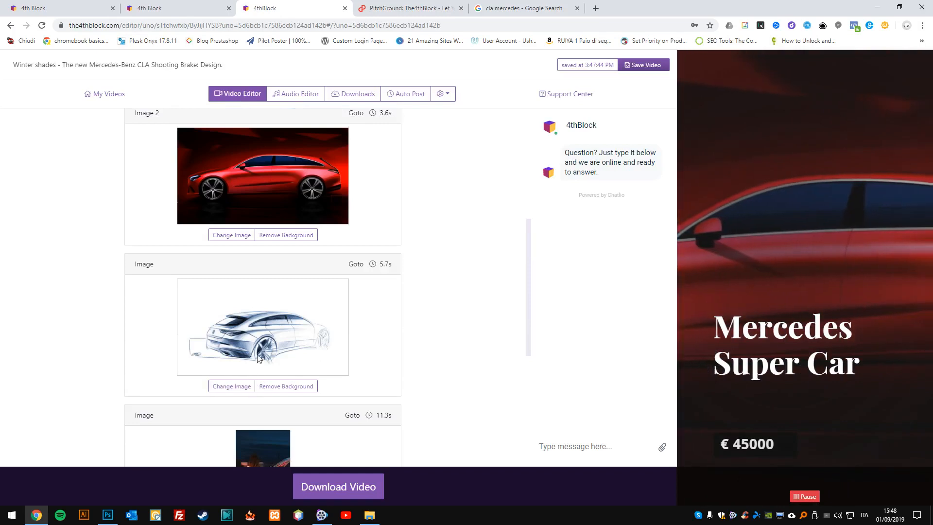
left_click(233, 386)
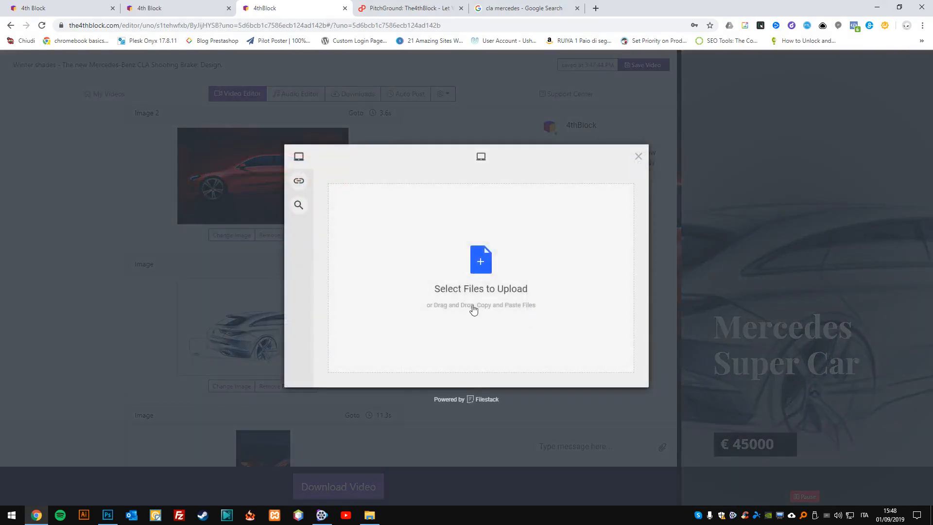
left_click(300, 182)
left_click(452, 273)
key("ctrl+v")
left_click(562, 279)
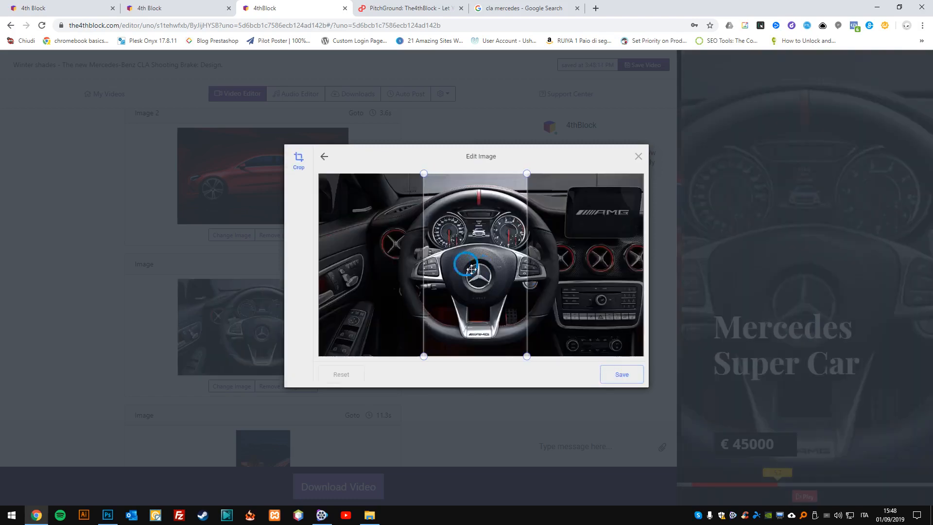
Upload the interior photo cropped vertically around the steering wheel, and play the video preview.
left_click_drag(471, 269, 482, 264)
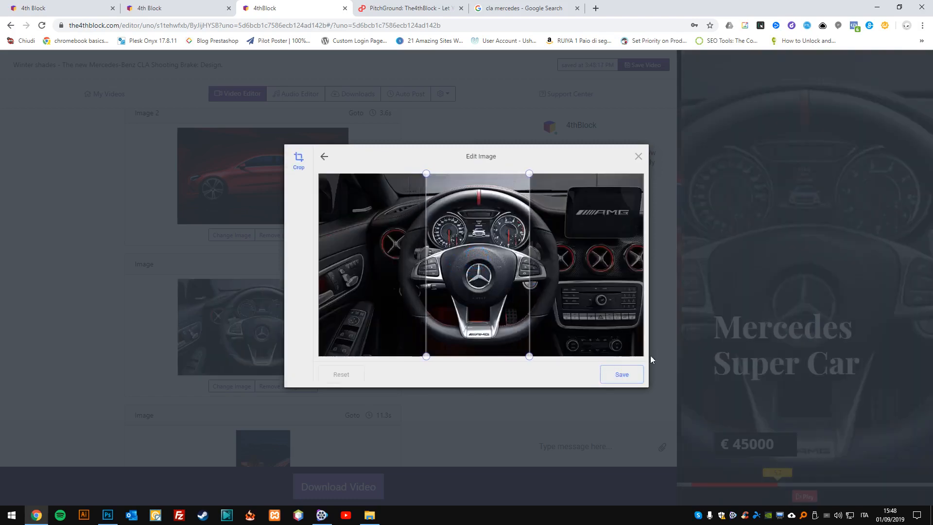
left_click(626, 374)
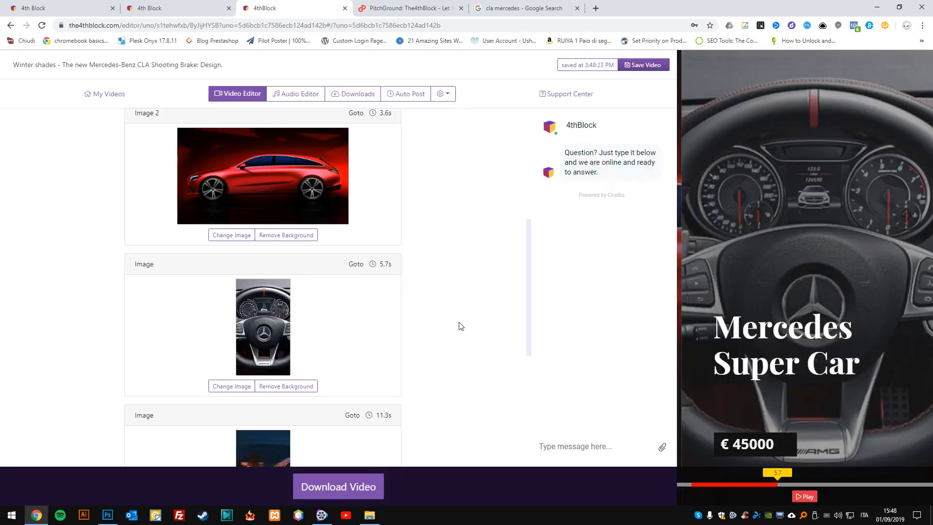
left_click(802, 496)
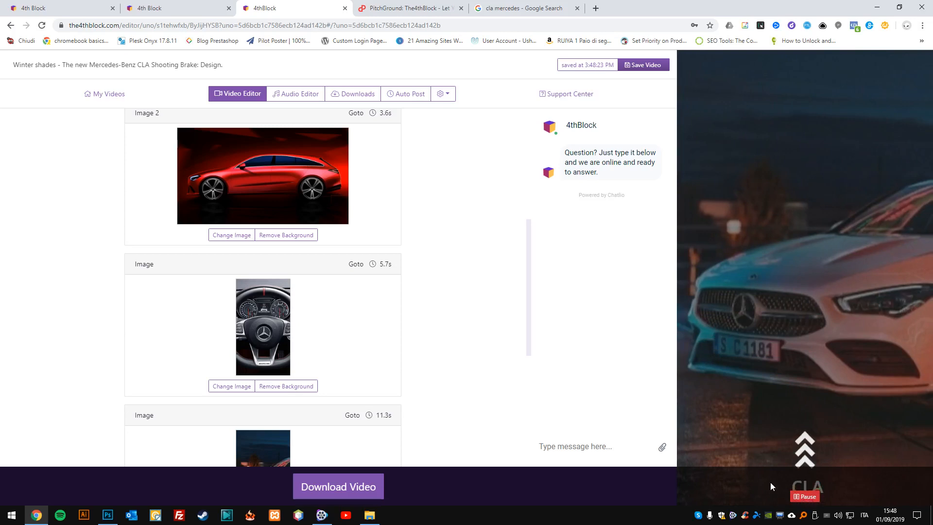
left_click(797, 494)
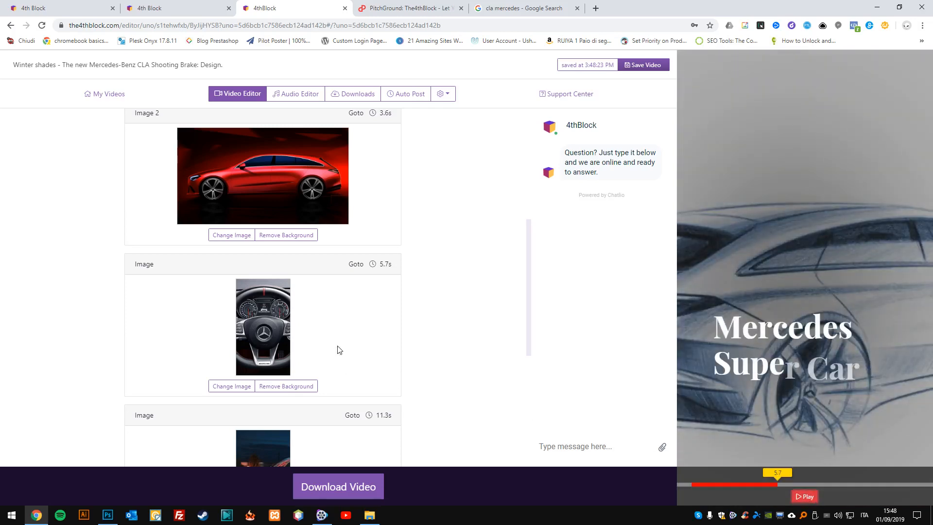
Change the Mercedes video's call to action text to "Swipe Up".
scroll(338, 350, "down", 6)
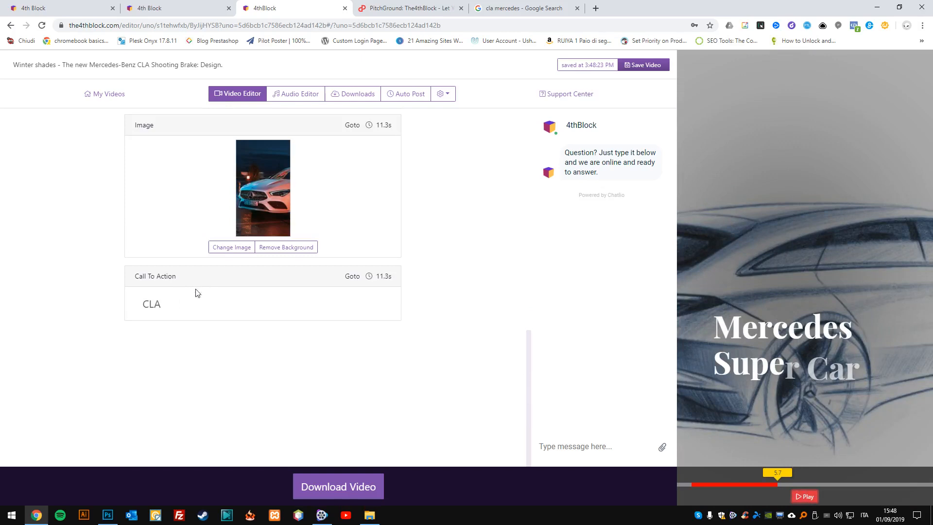
left_click(113, 302)
type("Swip")
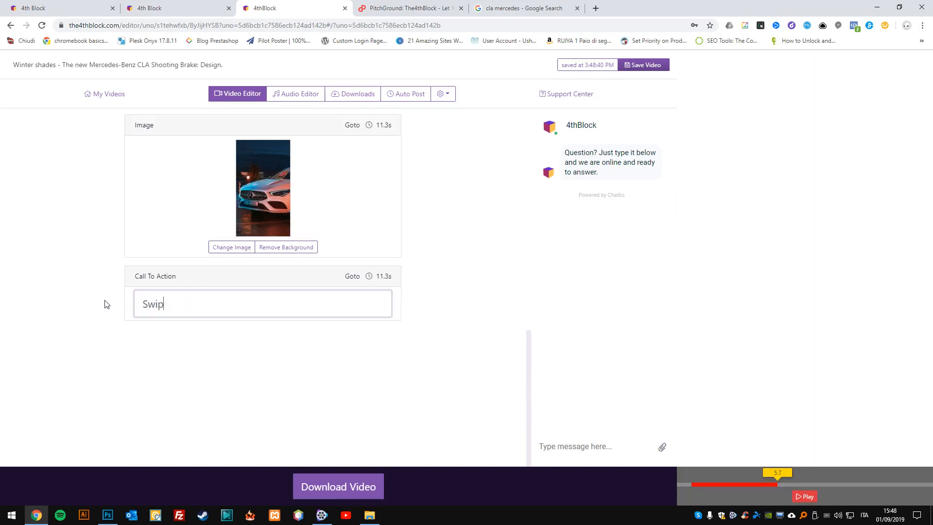
type("e Up")
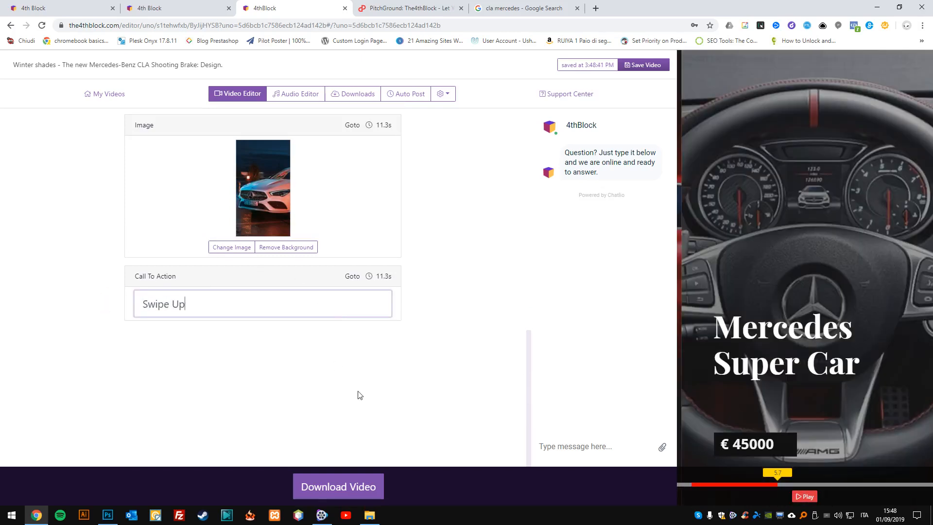
Preview the At The Game track in the audio library and select it as the video's audio.
scroll(406, 381, "up", 15)
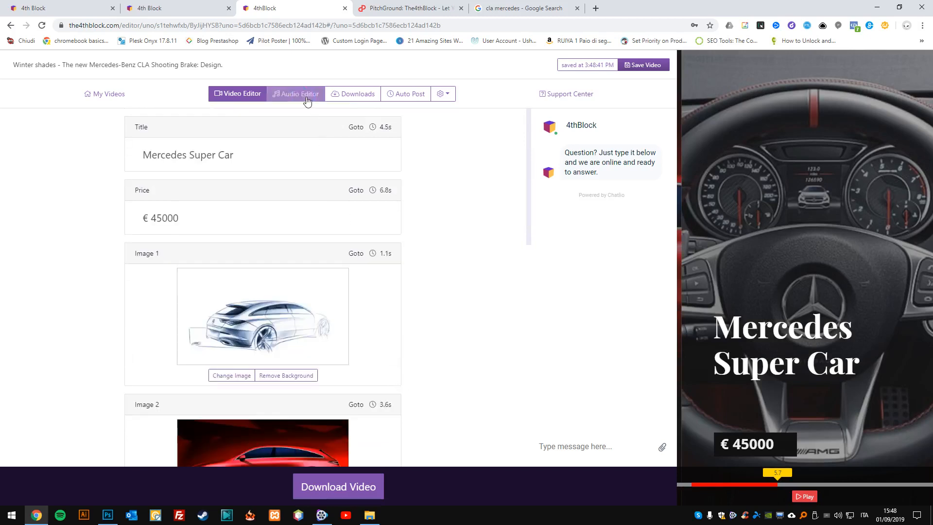
left_click(306, 98)
left_click(85, 147)
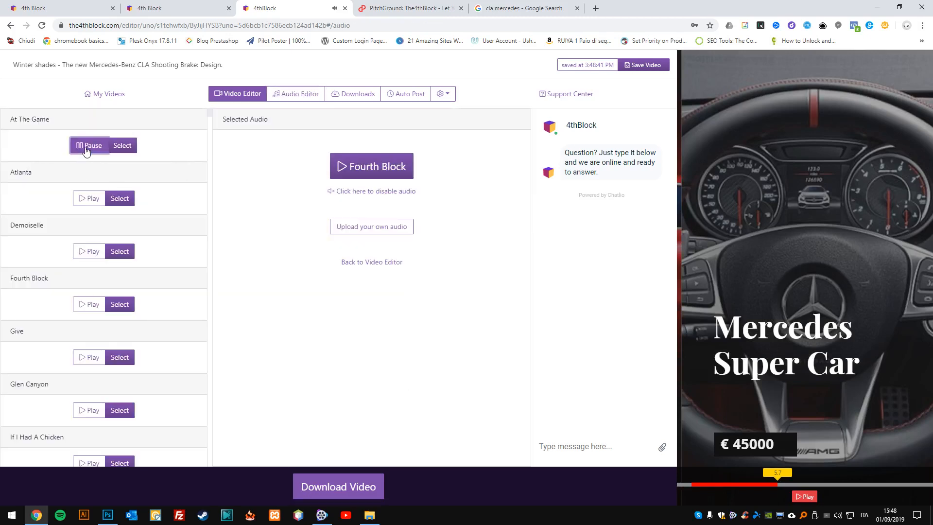
left_click(86, 147)
left_click(113, 147)
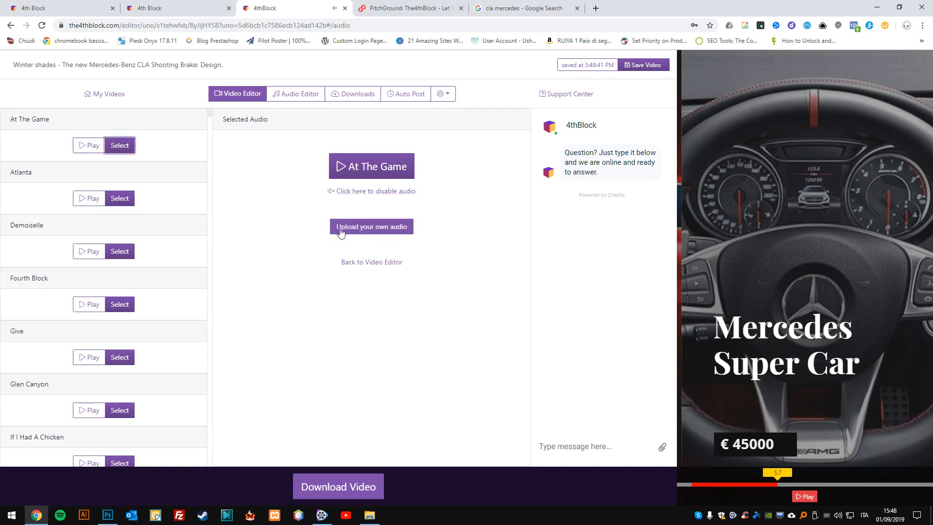
left_click(301, 96)
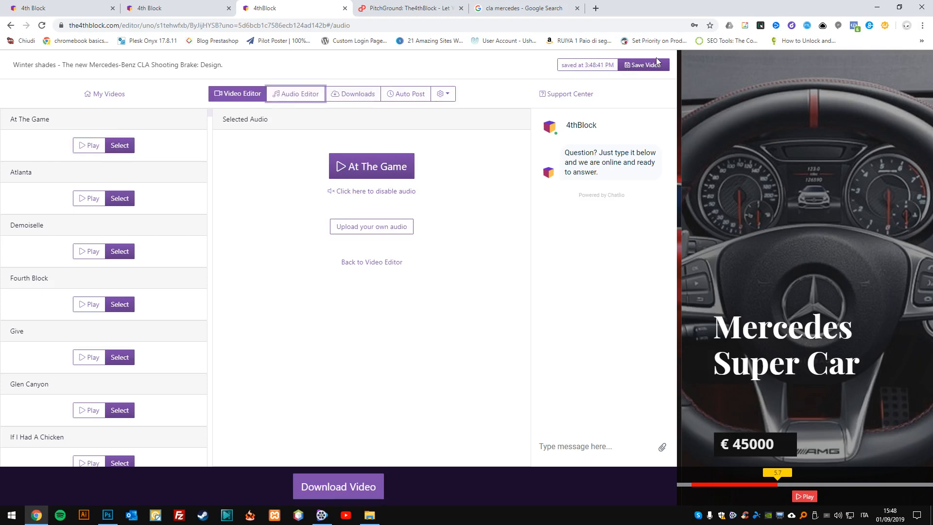
Start the Mercedes video's download with the At The Game audio, and return from the processing view to the download page.
left_click(339, 97)
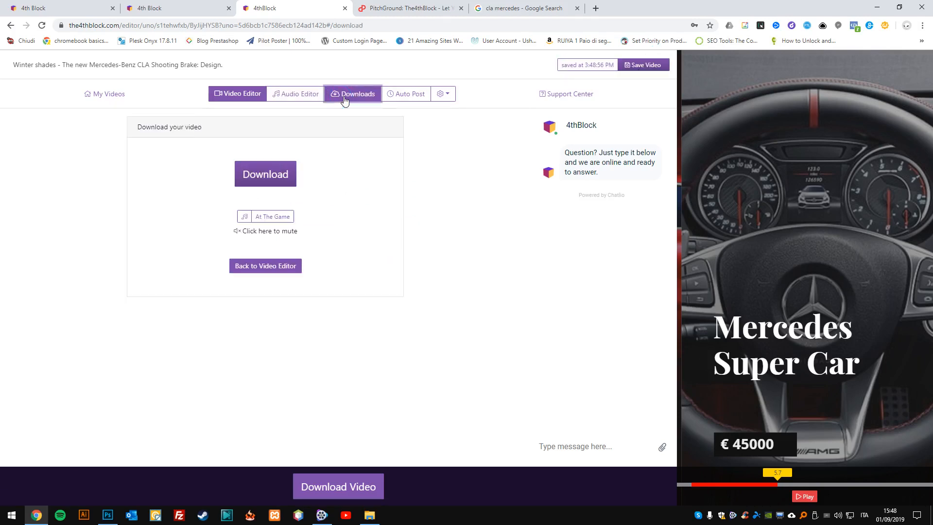
left_click(270, 177)
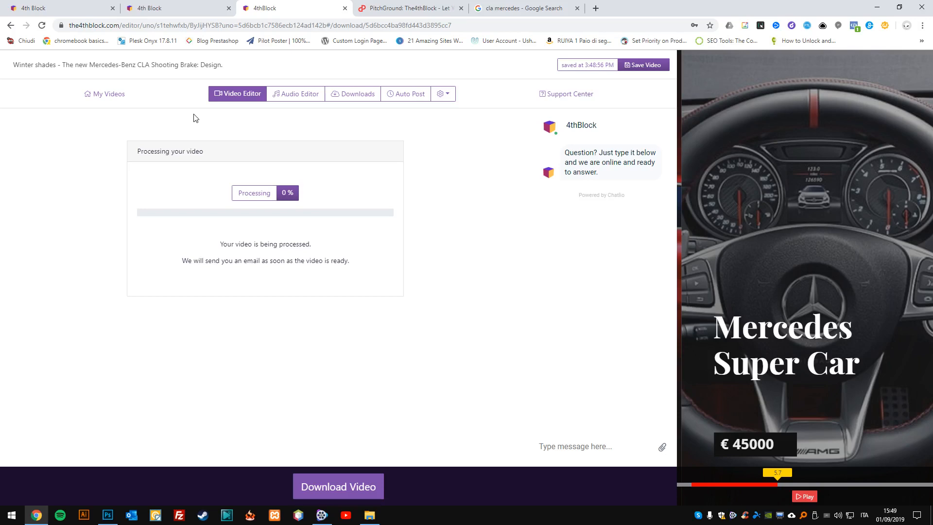
left_click(349, 483)
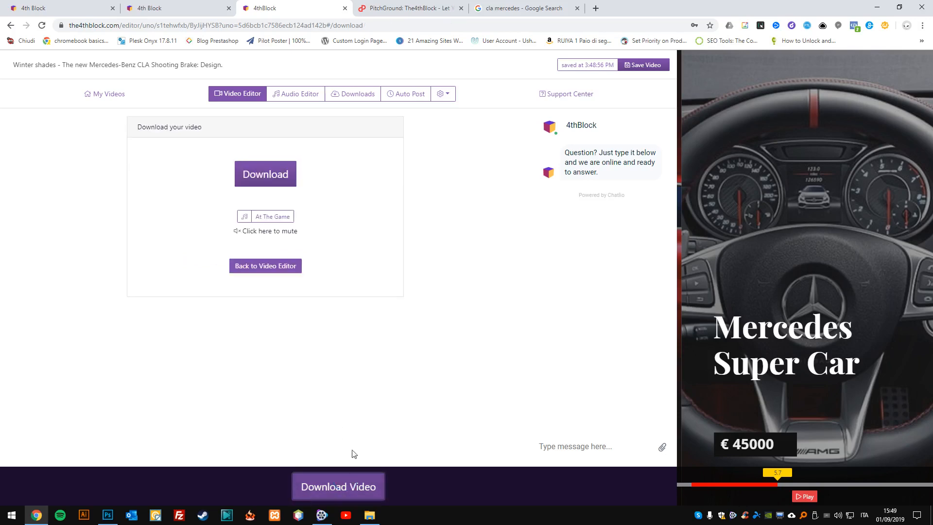
left_click(261, 175)
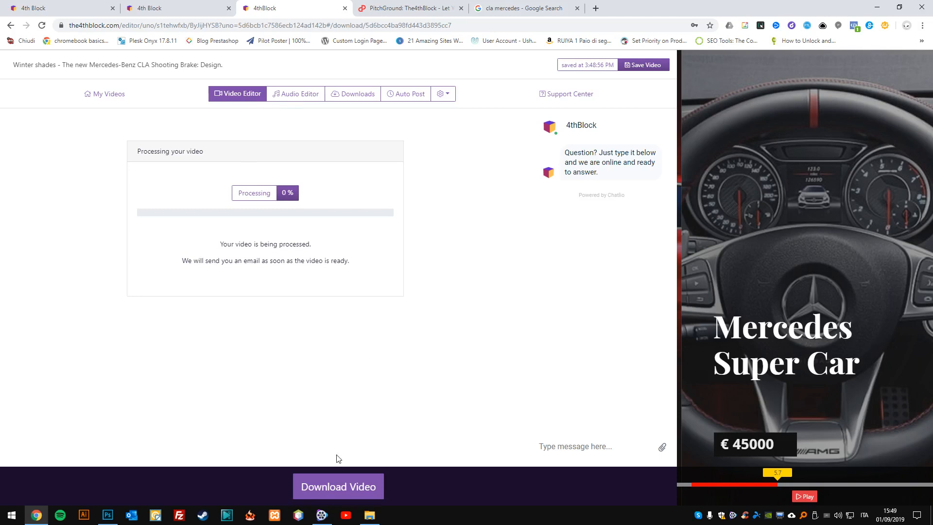
left_click(338, 483)
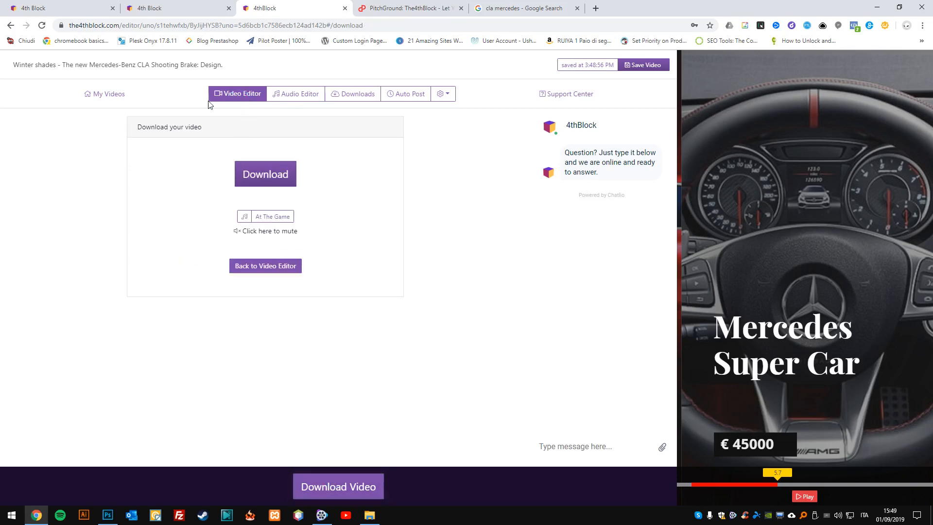
Return to the list of saved videos and open the video template gallery.
left_click(97, 94)
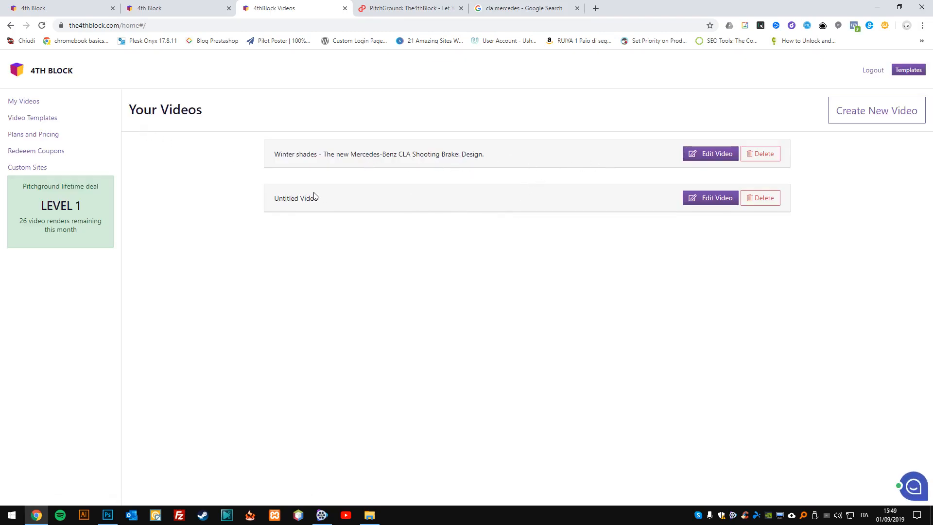
left_click(431, 196)
left_click(45, 118)
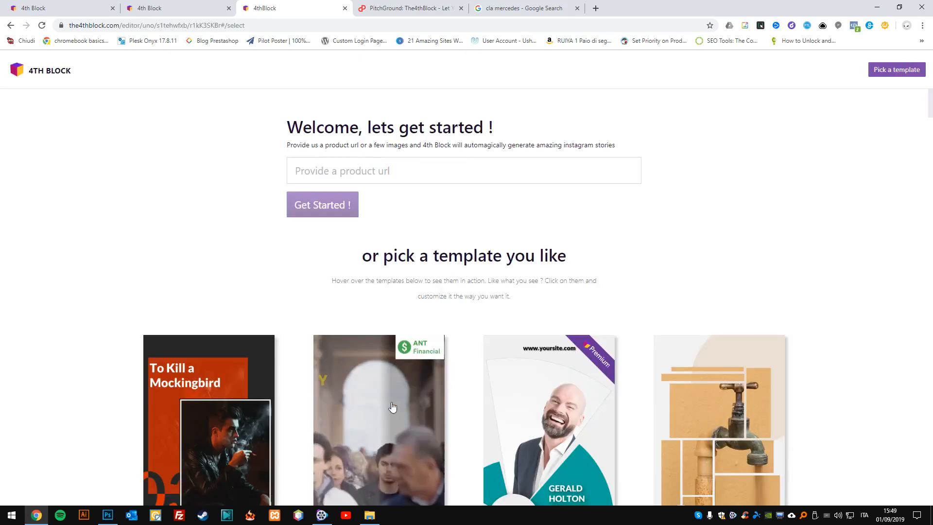
Browse the template gallery to examine the available story designs, their animations and template names.
scroll(544, 418, "down", 3)
scroll(541, 437, "down", 3)
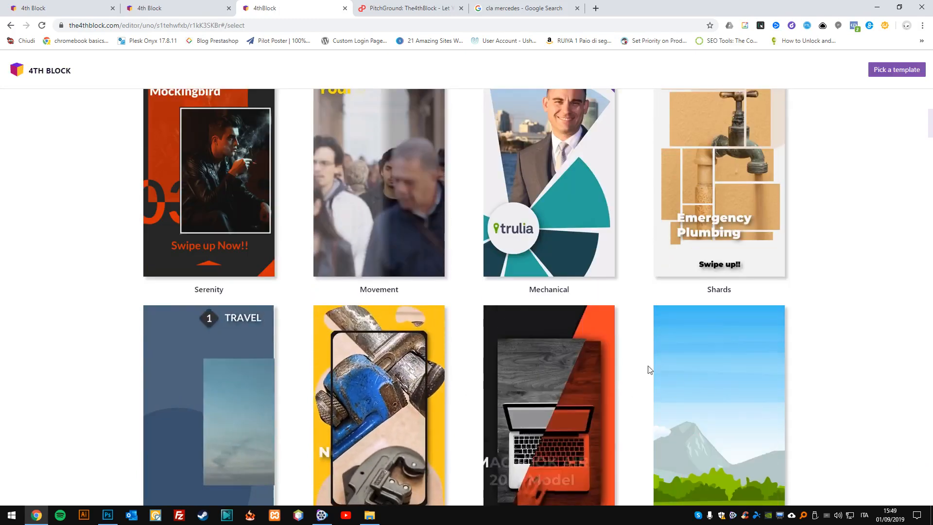
scroll(649, 370, "up", 6)
scroll(495, 327, "down", 6)
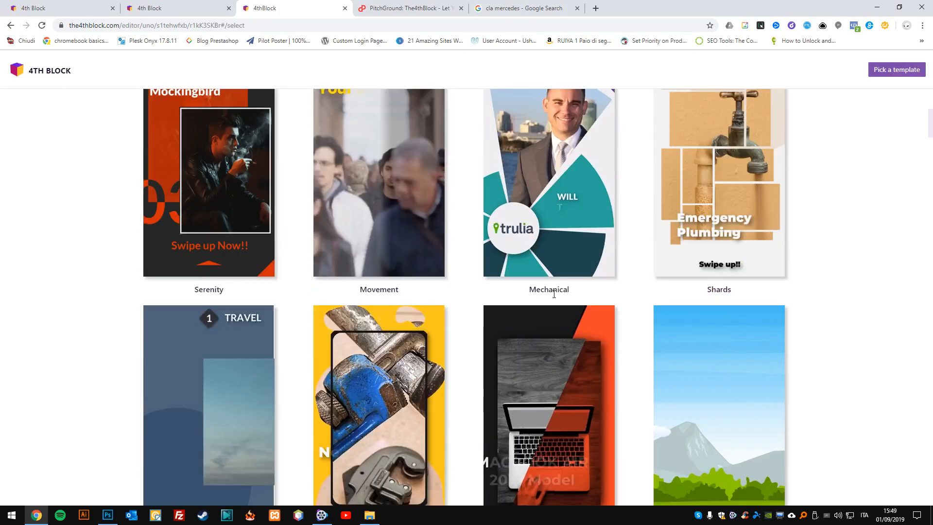
left_click_drag(531, 289, 577, 288)
scroll(573, 294, "down", 13)
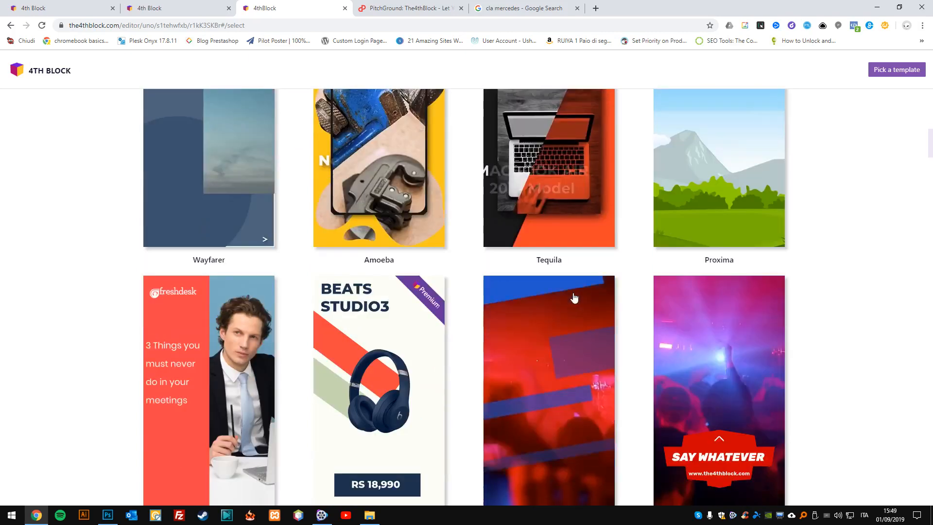
scroll(475, 219, "up", 2)
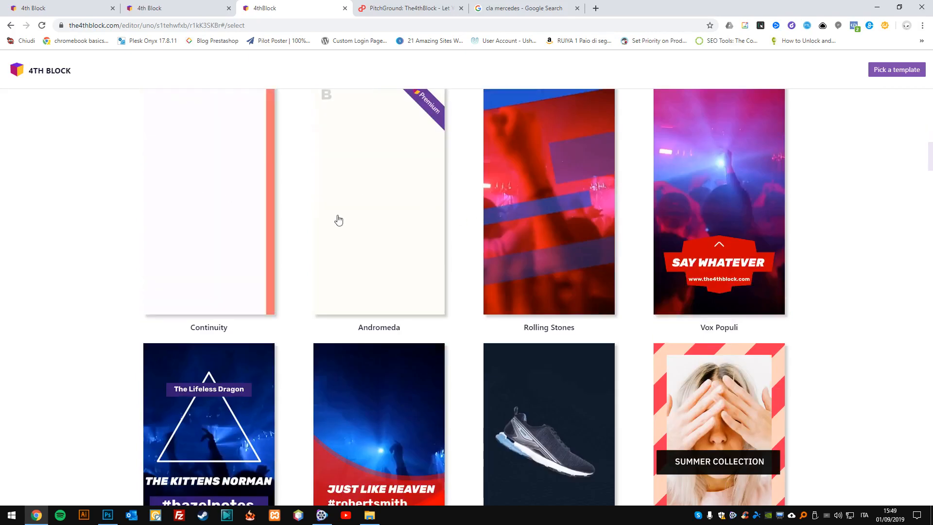
scroll(463, 293, "down", 7)
scroll(462, 291, "down", 20)
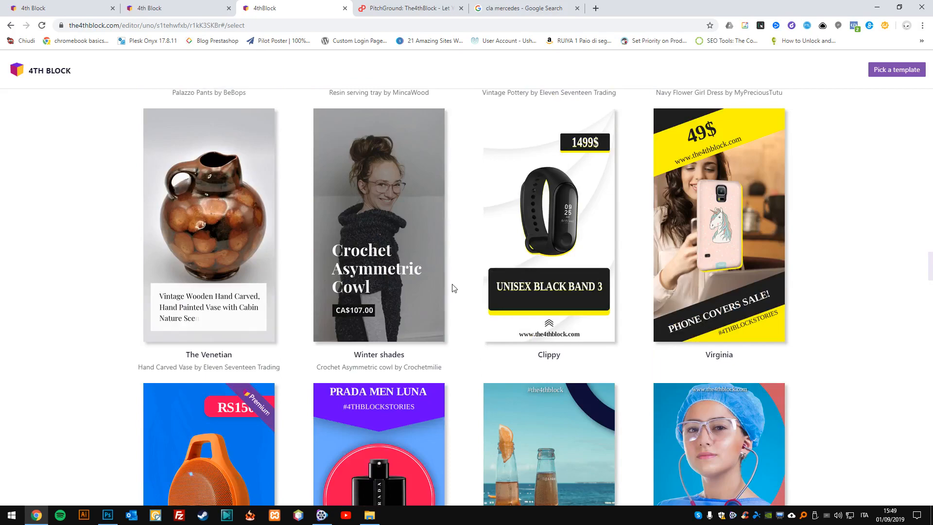
scroll(451, 288, "down", 9)
scroll(471, 287, "up", 10)
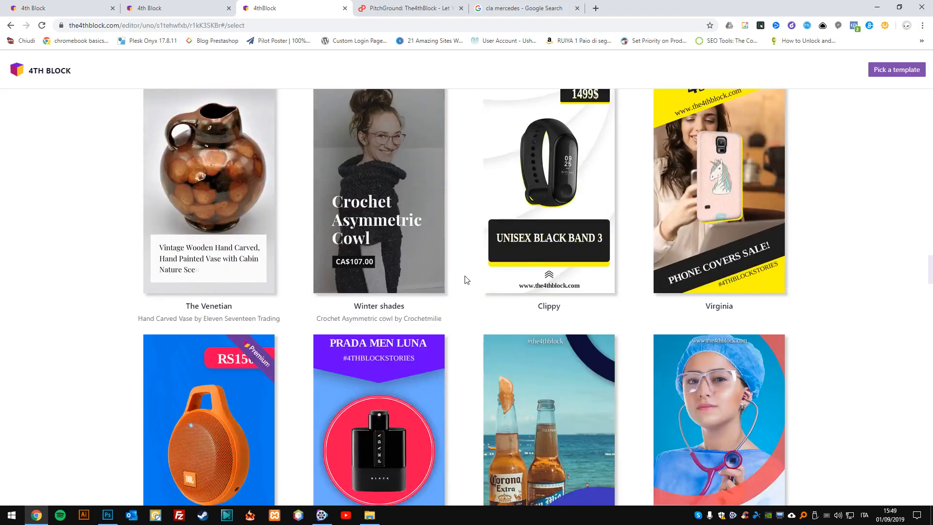
scroll(457, 272, "up", 20)
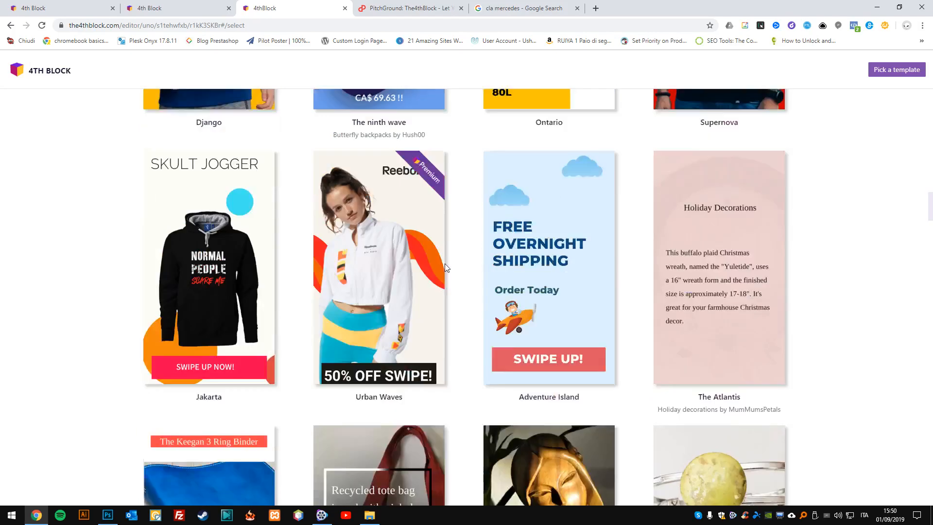
scroll(428, 263, "up", 8)
scroll(631, 243, "down", 8)
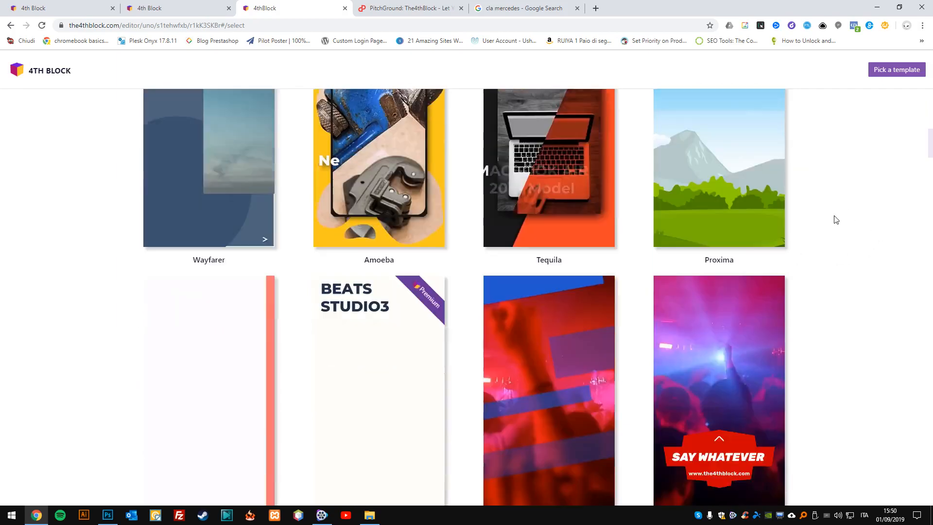
left_click_drag(929, 138, 887, 82)
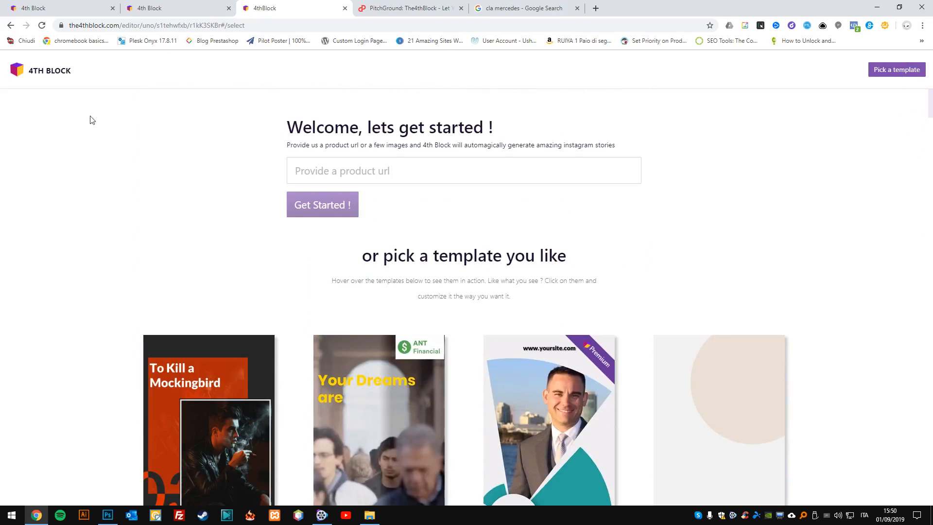
Leave the template gallery, close its browser tab, and open the saved videos list from the generated CLA videos page.
left_click(31, 73)
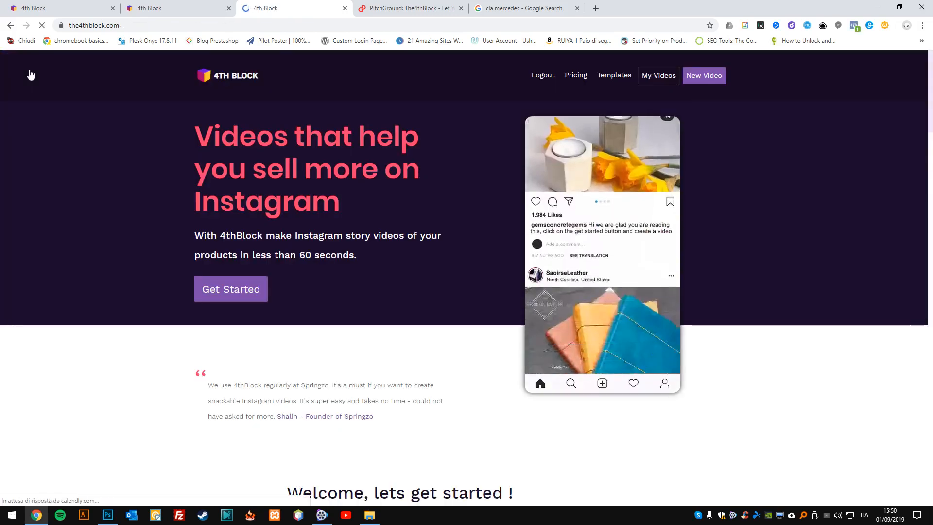
left_click(345, 8)
left_click(145, 8)
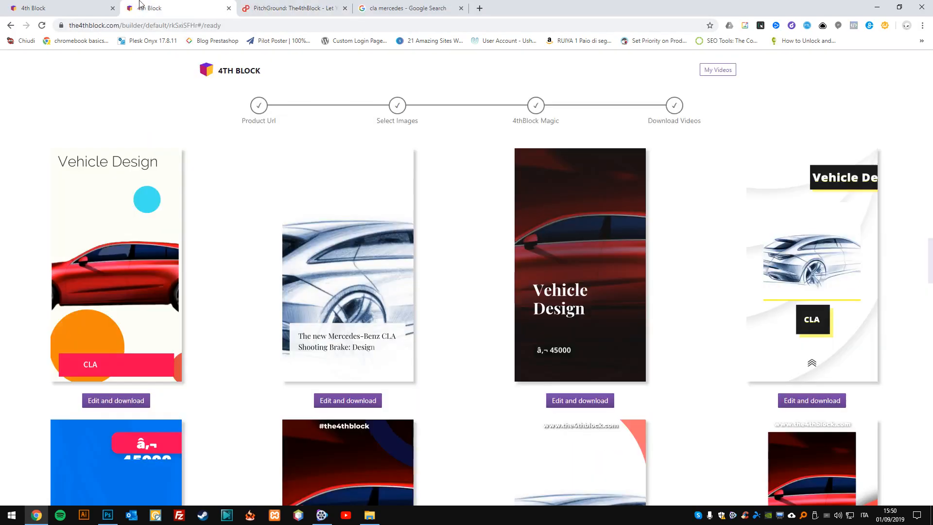
left_click(717, 70)
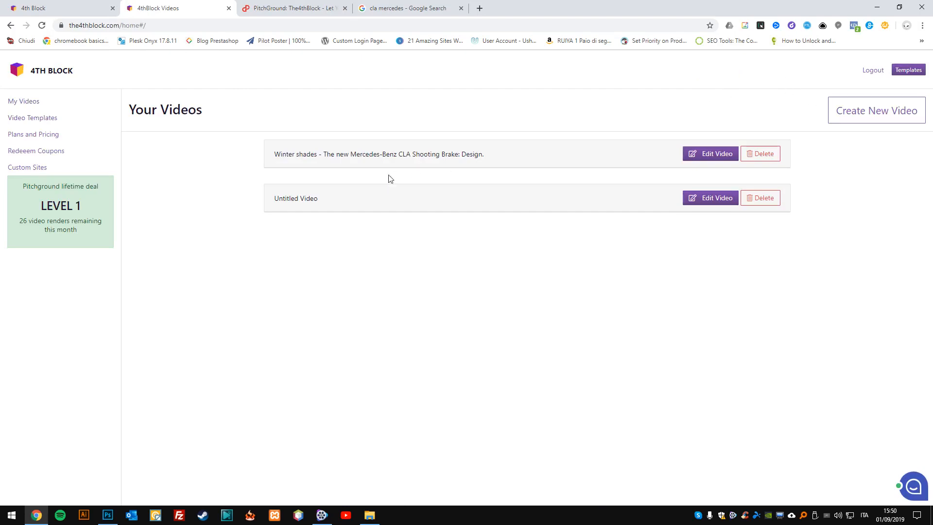
Open the Untitled Video from the list, start its download, and return to the saved videos.
left_click(723, 204)
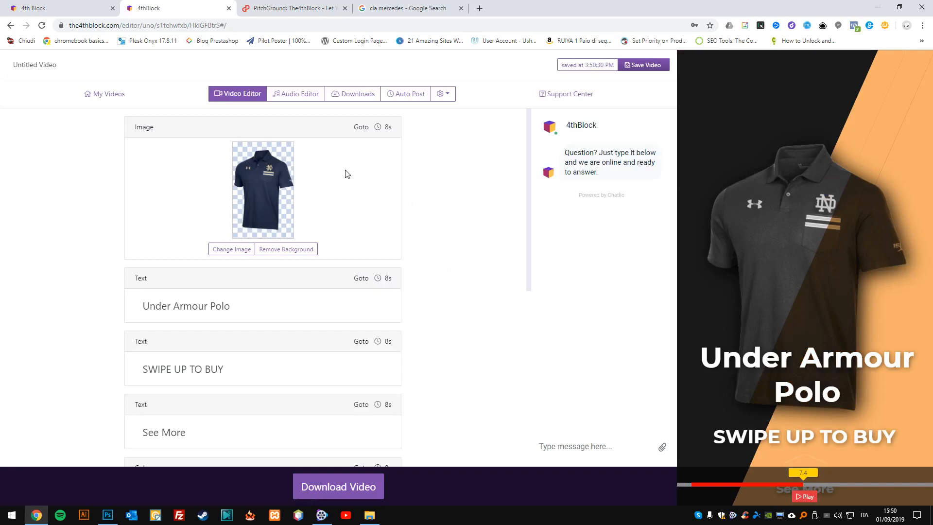
left_click(356, 492)
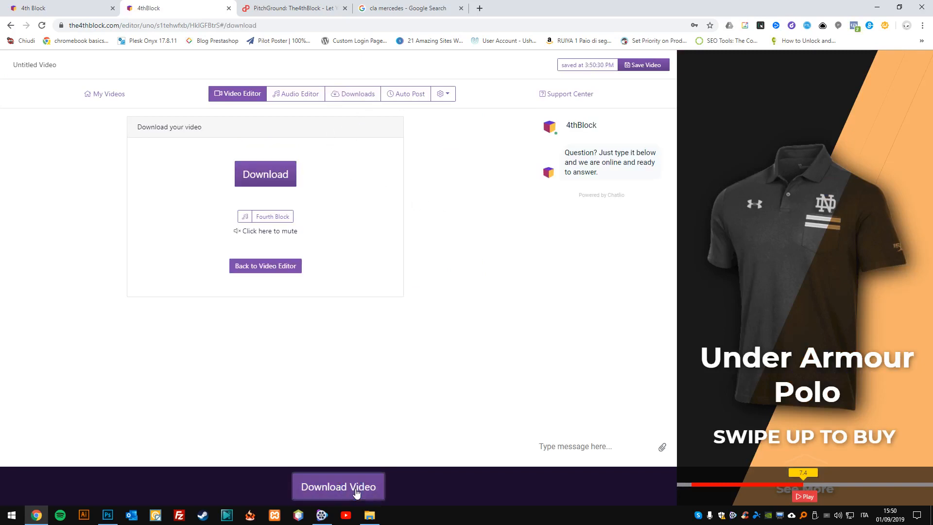
left_click(272, 179)
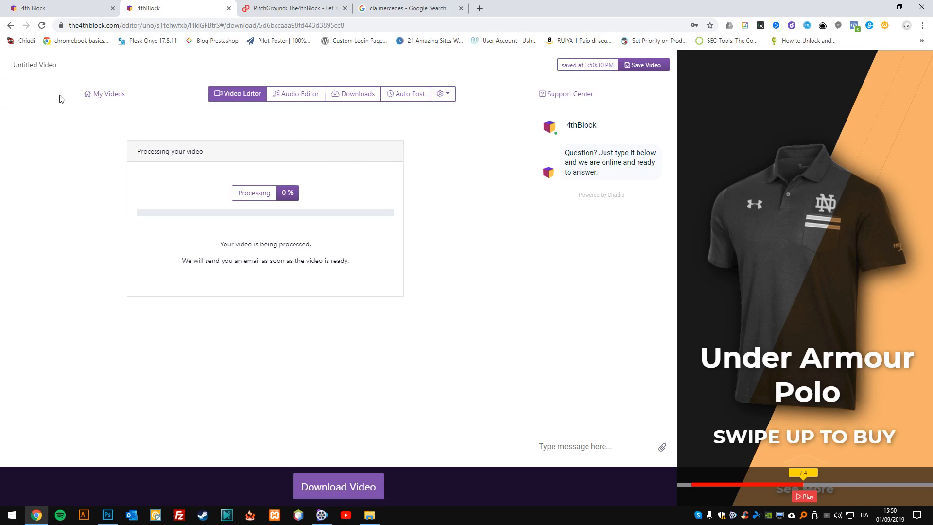
left_click(98, 94)
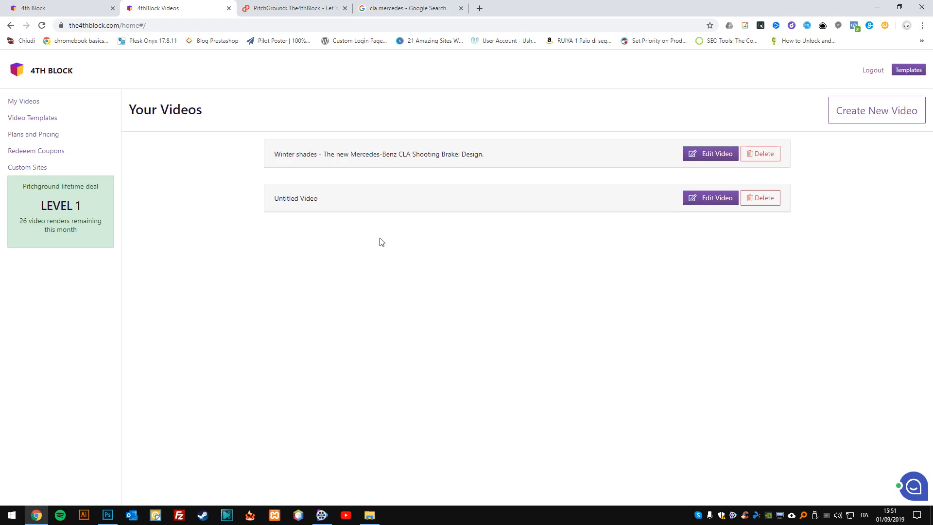
View The4thBlock deal page on PitchGround, and switch back to the saved videos list.
left_click(240, 6)
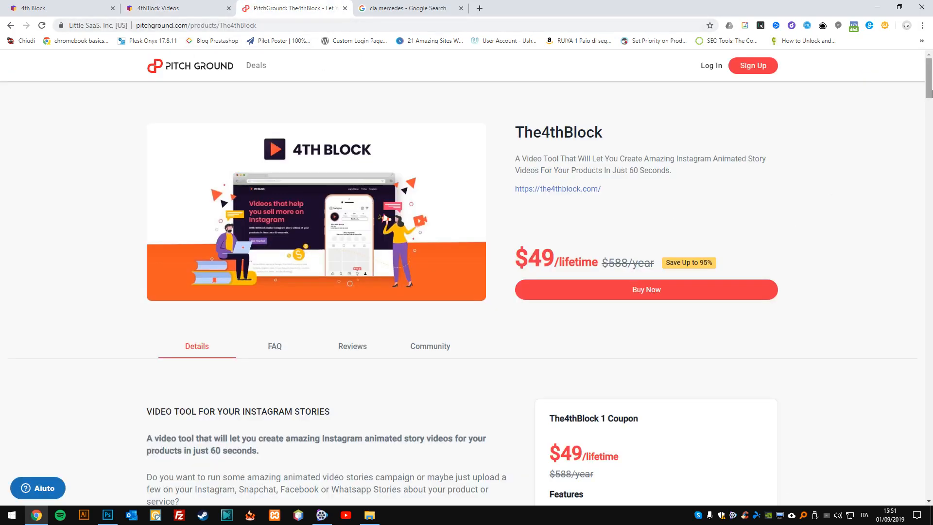
left_click_drag(932, 89, 932, 89)
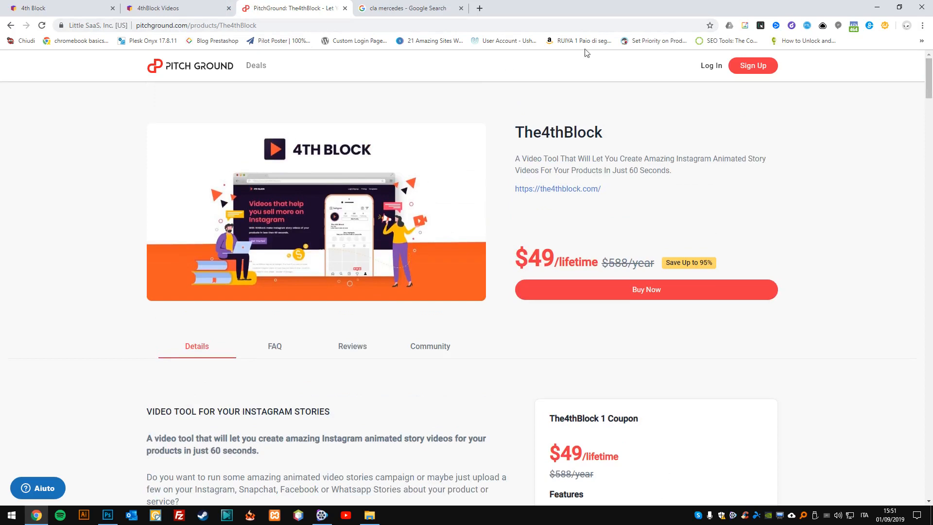
left_click(182, 8)
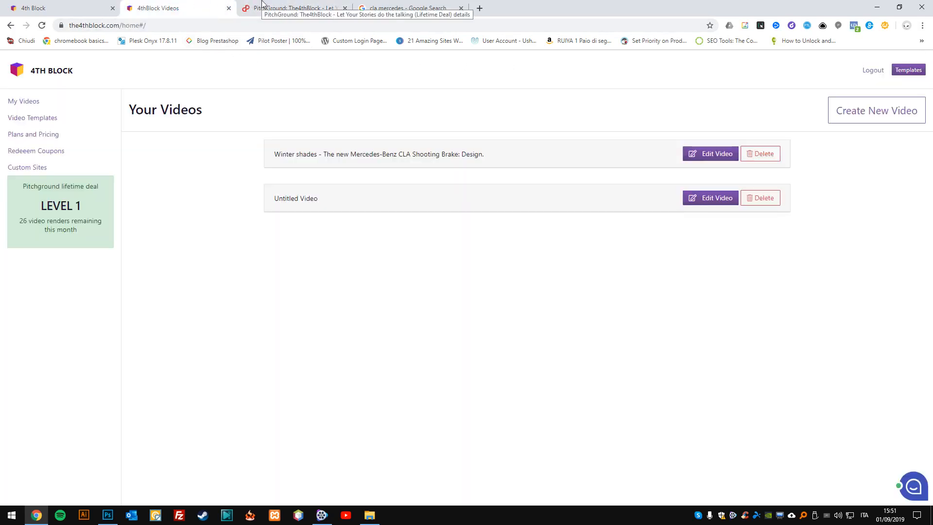
Open the Untitled Video in the editor, look over its fields, and open the "Under Armour Polo" text for editing.
left_click(703, 199)
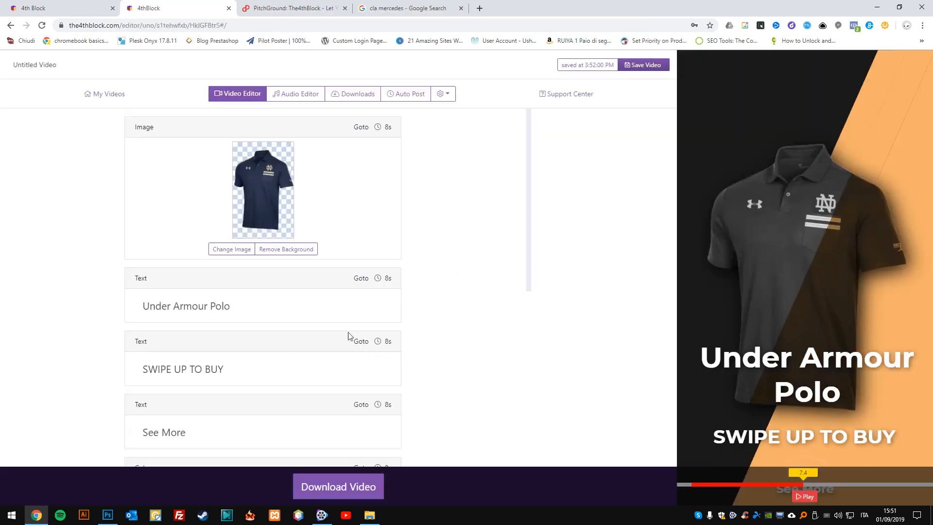
scroll(340, 345, "down", 4)
scroll(318, 338, "up", 4)
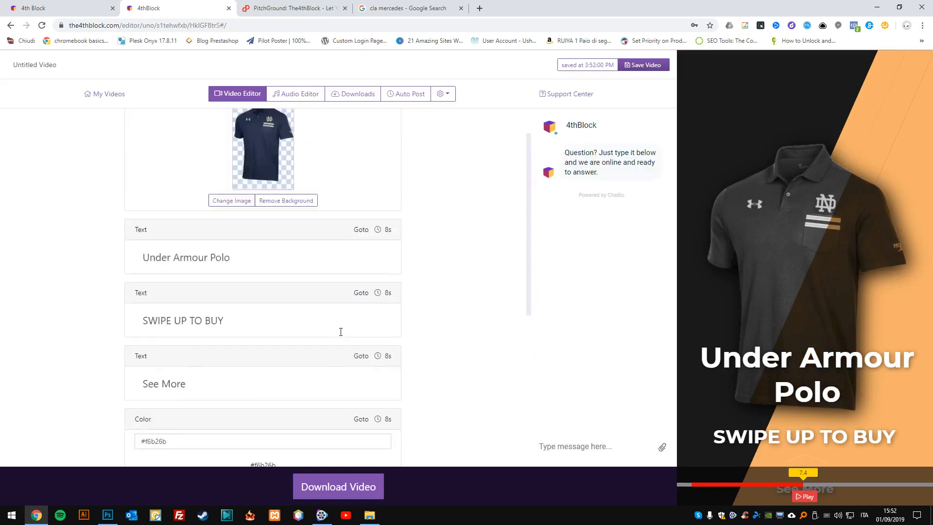
left_click(298, 303)
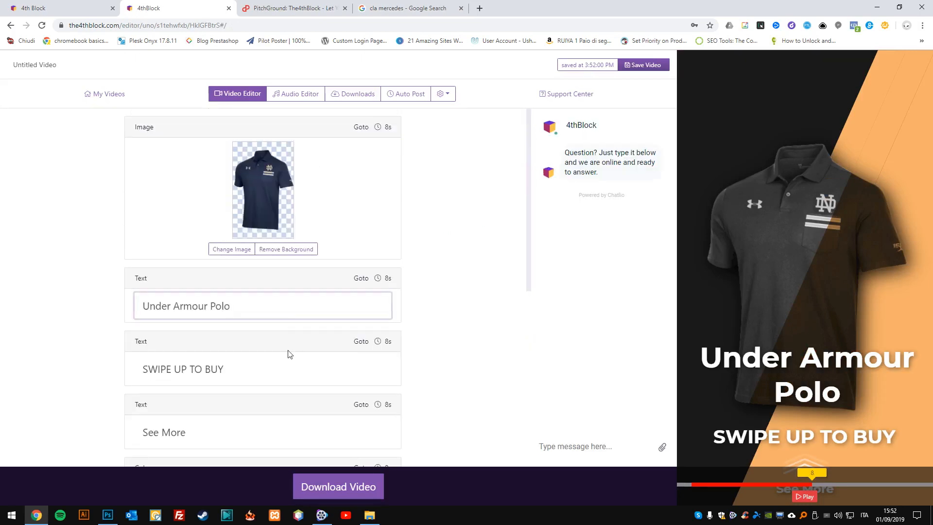
Try adding "asd" to the end of the "Under Armour Polo" text, and remove the added letters.
scroll(286, 369, "down", 2)
scroll(282, 340, "down", 2)
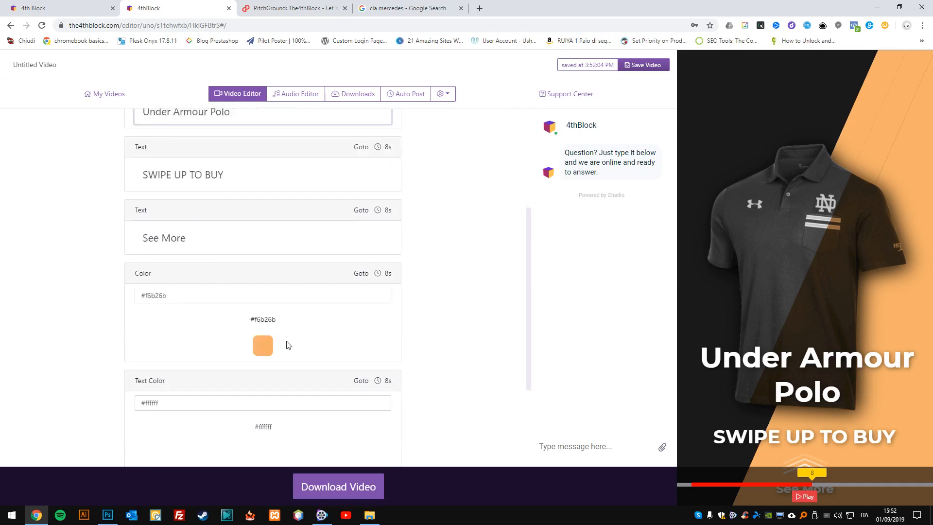
scroll(301, 348, "down", 3)
scroll(304, 296, "up", 6)
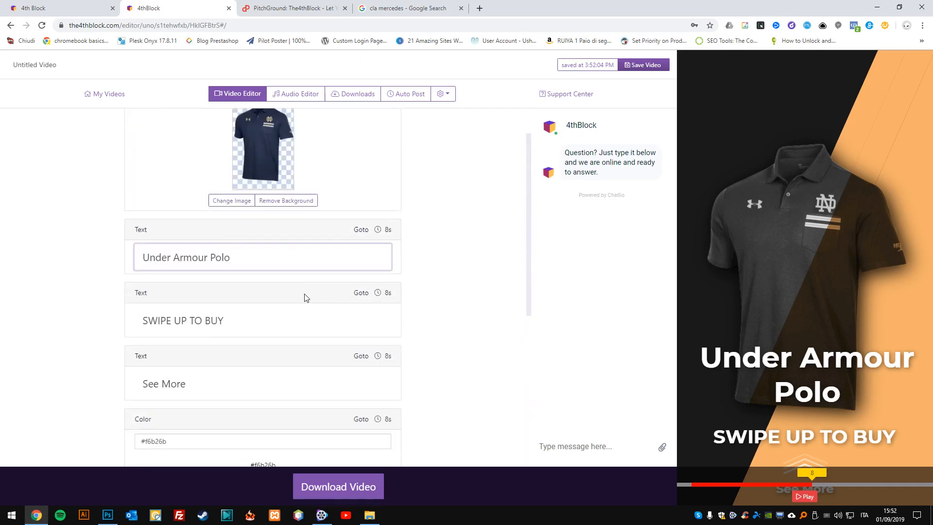
type("asd")
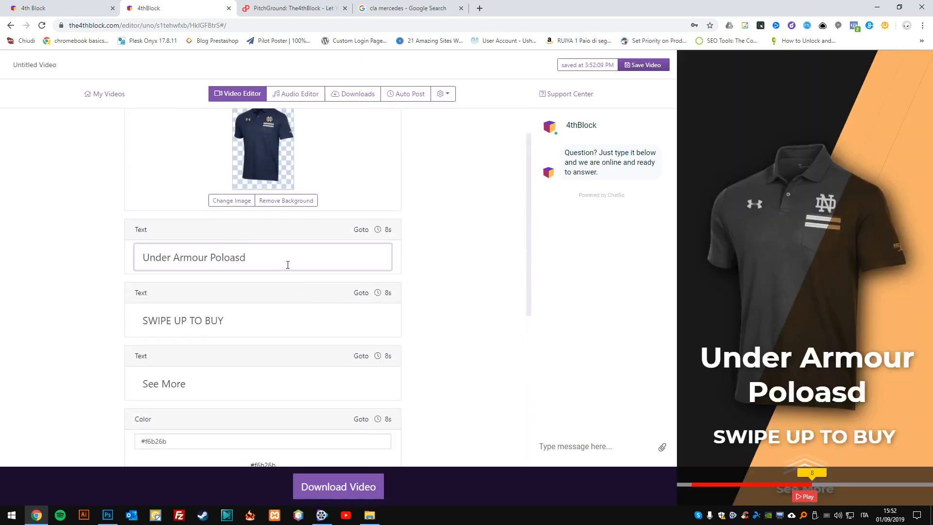
left_click_drag(230, 260, 270, 261)
key("BackSpace")
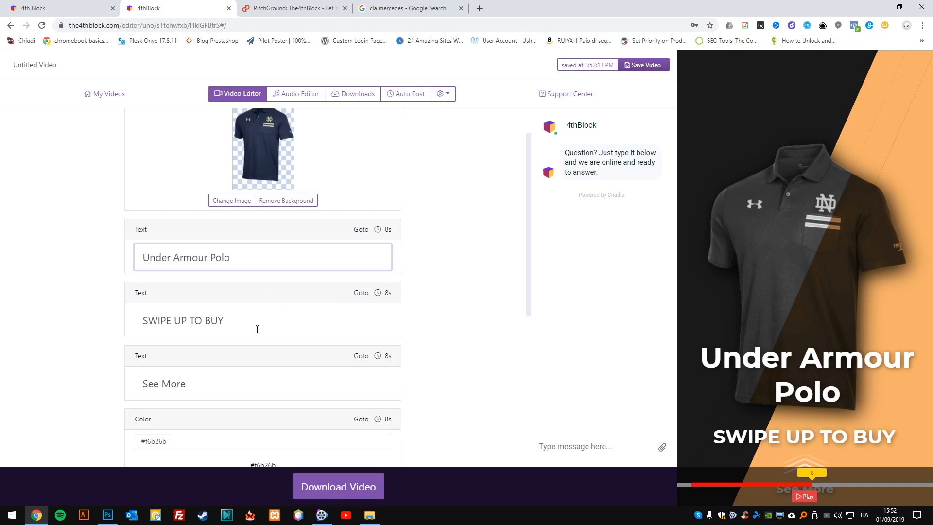
Look over the video's Color and Text Color fields, and view the Text Color palette without picking a colour.
scroll(249, 316, "down", 3)
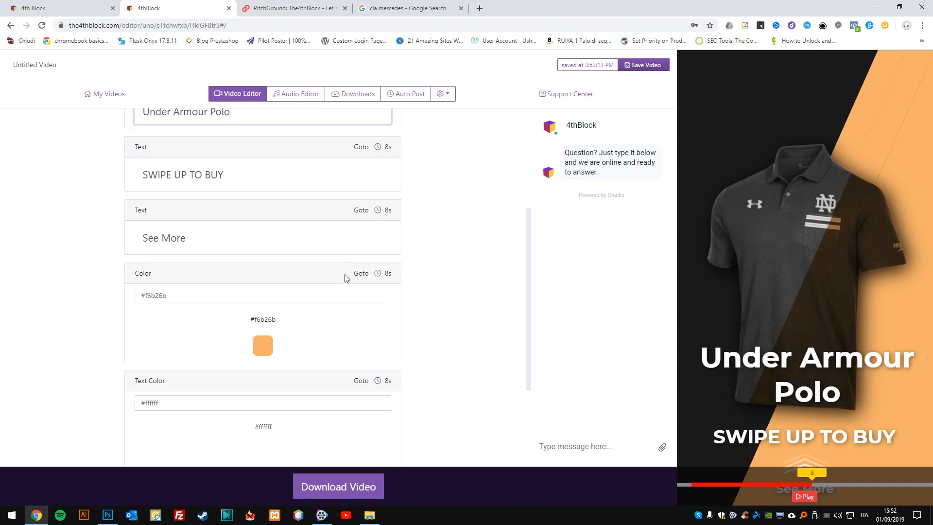
scroll(330, 259, "down", 3)
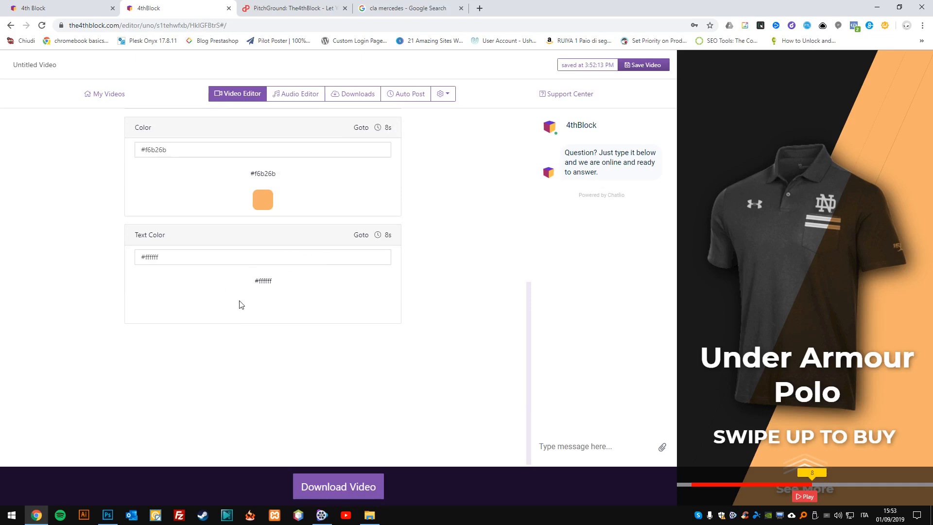
left_click(263, 306)
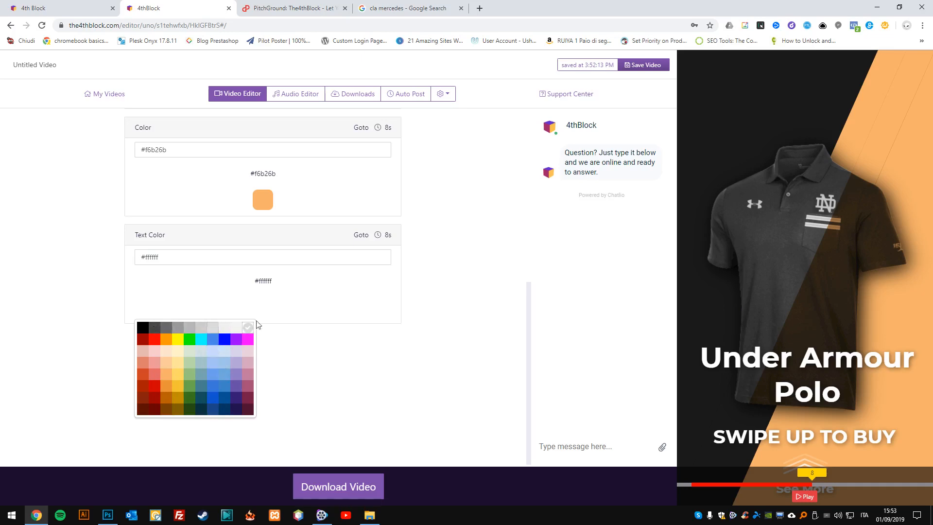
left_click(285, 306)
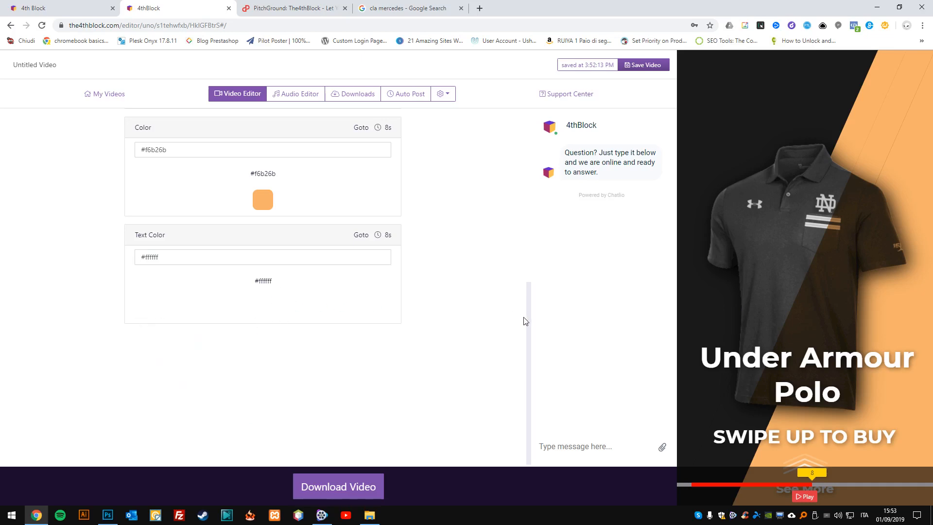
Leave the editor for the saved videos list, and open the Custom Sites page.
left_click_drag(531, 327, 533, 158)
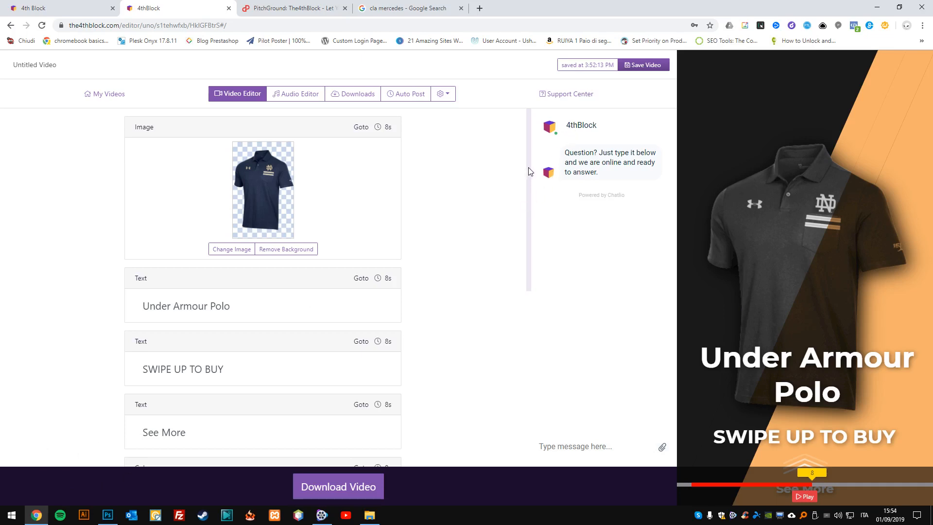
left_click_drag(528, 168, 527, 115)
left_click(118, 98)
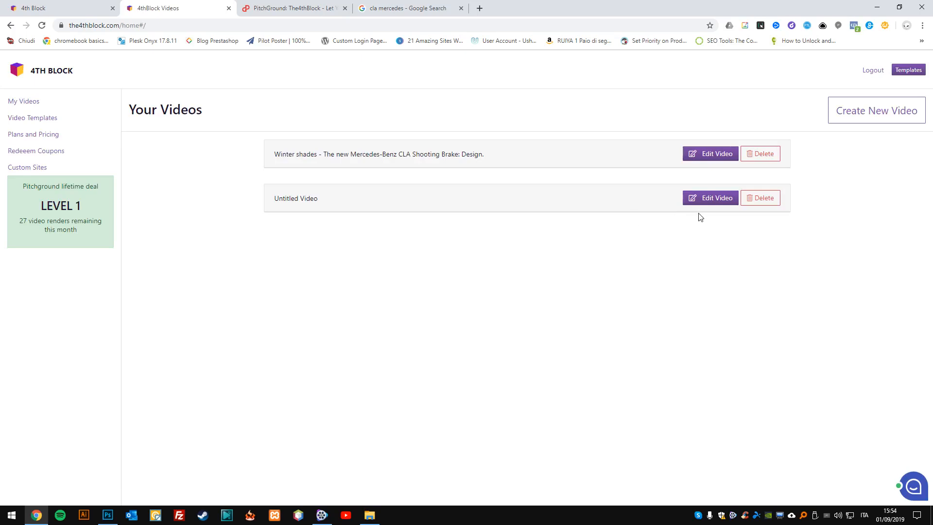
left_click(23, 169)
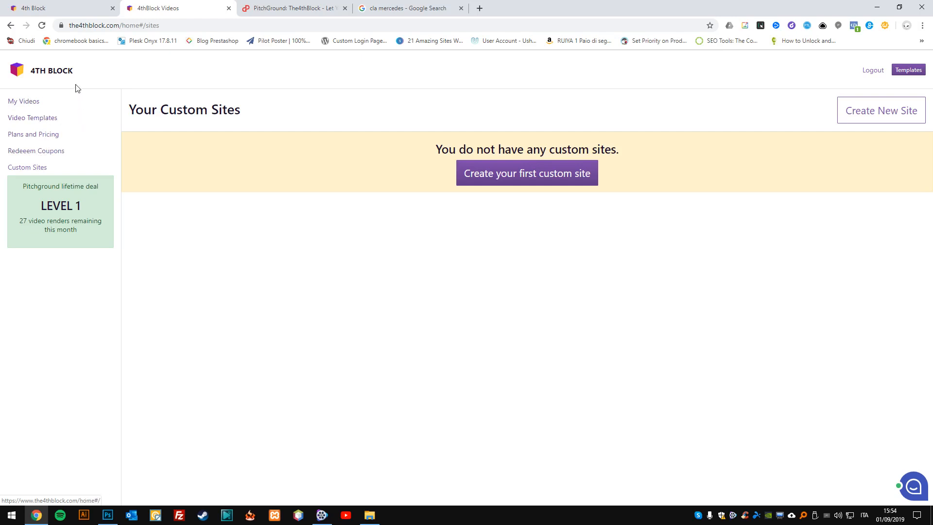
Review The4thBlock 1 Coupon offer on the PitchGround deal page, highlight its money back guarantee line, and return to the page's beginning.
left_click(251, 3)
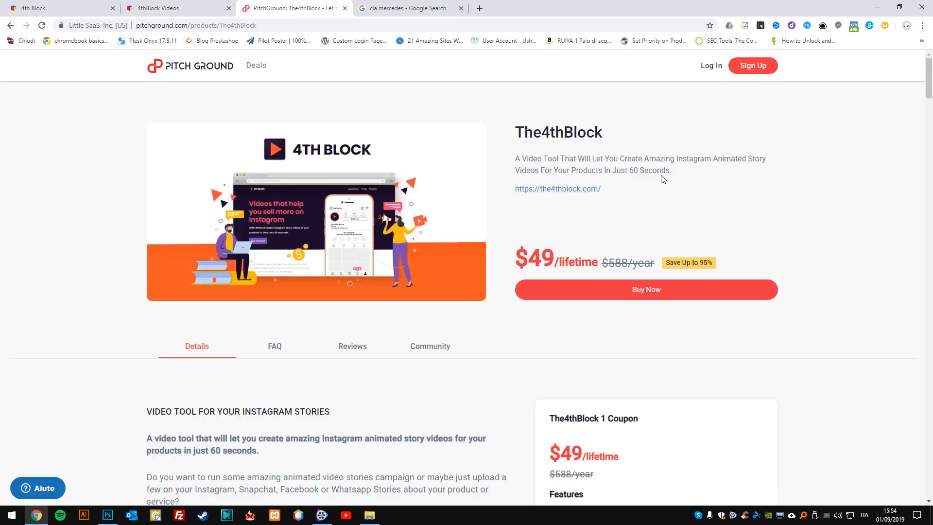
left_click_drag(930, 78, 930, 100)
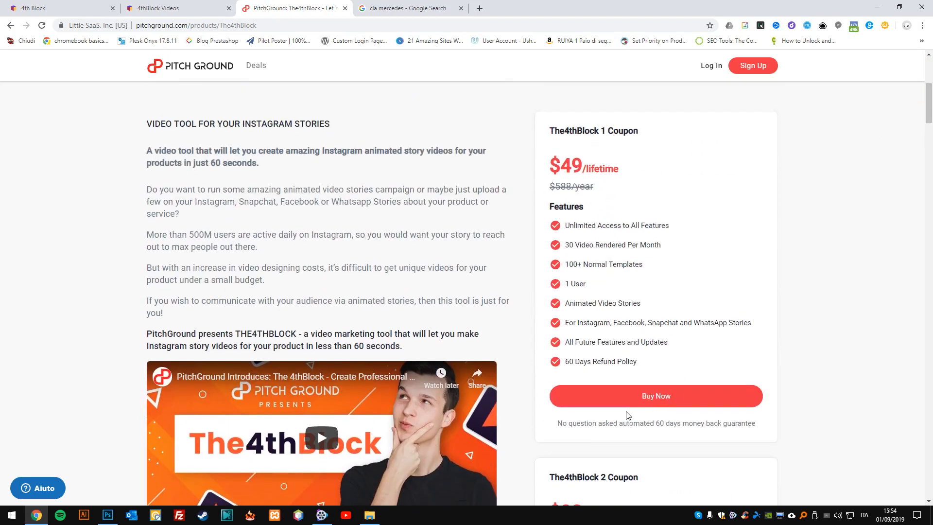
left_click_drag(557, 422, 766, 422)
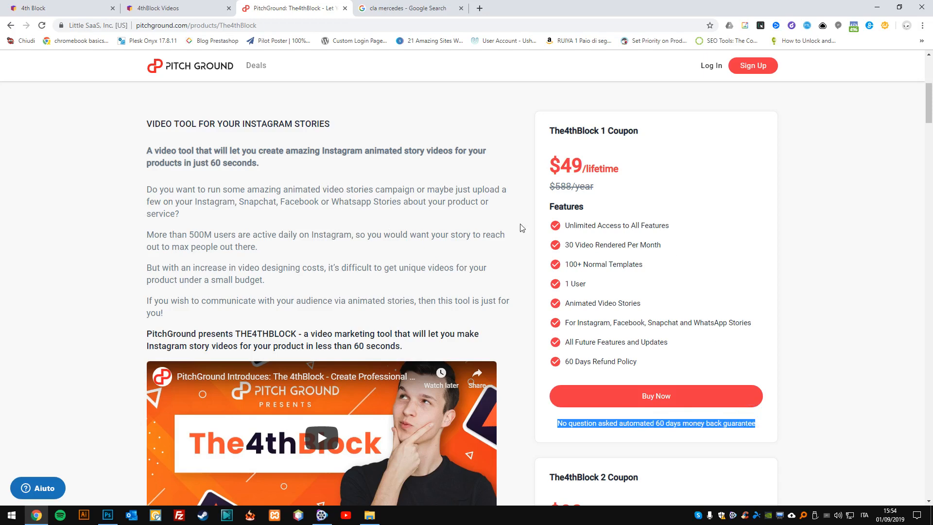
left_click_drag(928, 122, 929, 83)
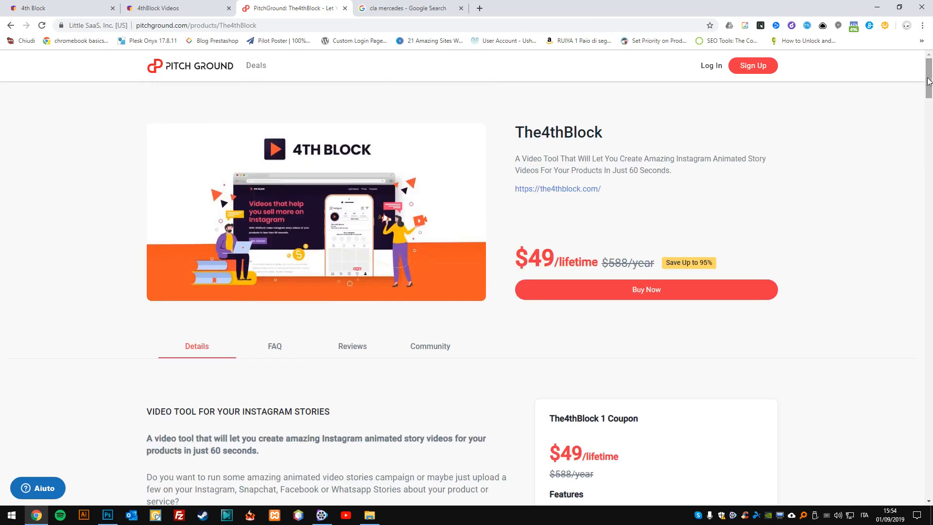